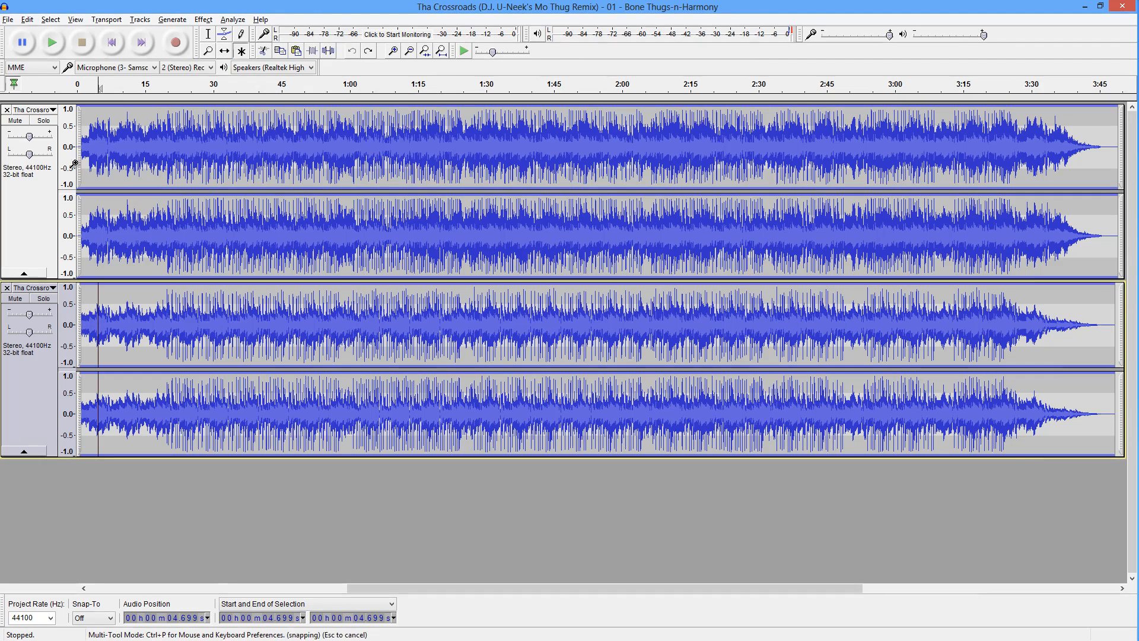
# Step: Place the cursor at about 2.9 s in the upper track, play both tracks together and pause
pyautogui.click(95, 143)
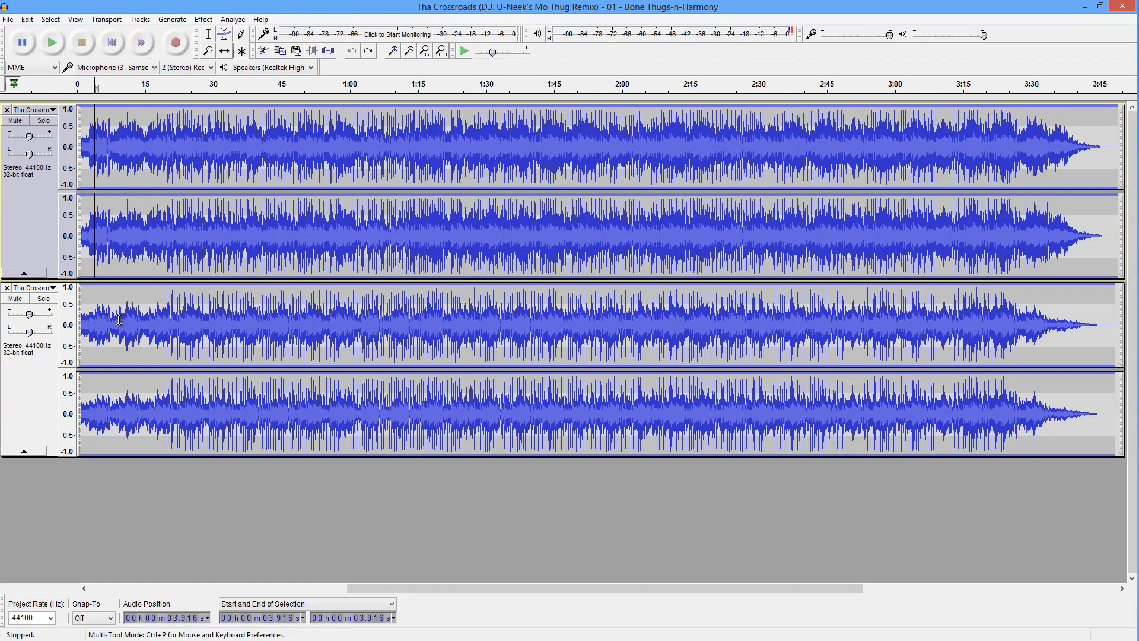
pyautogui.click(38, 399)
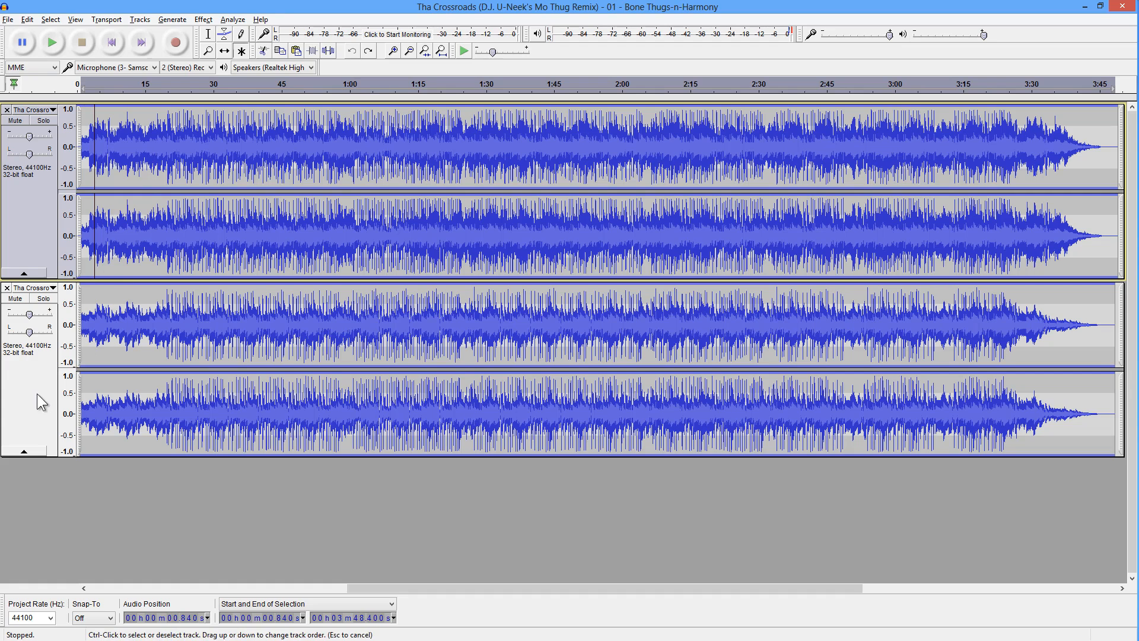
pyautogui.click(99, 145)
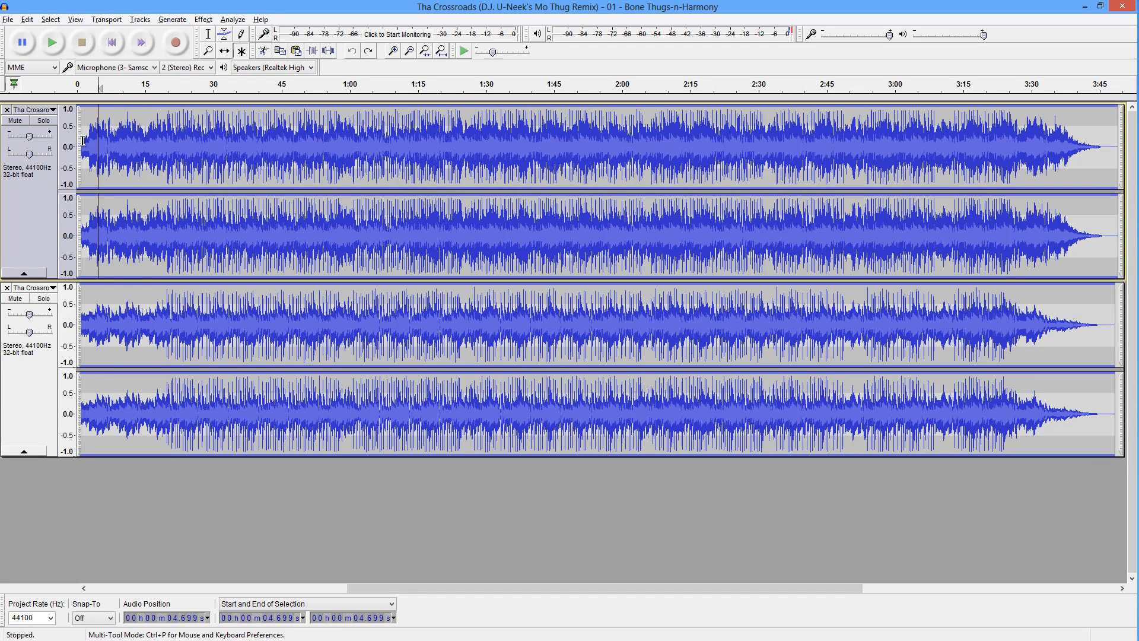
pyautogui.click(90, 140)
pyautogui.click(52, 42)
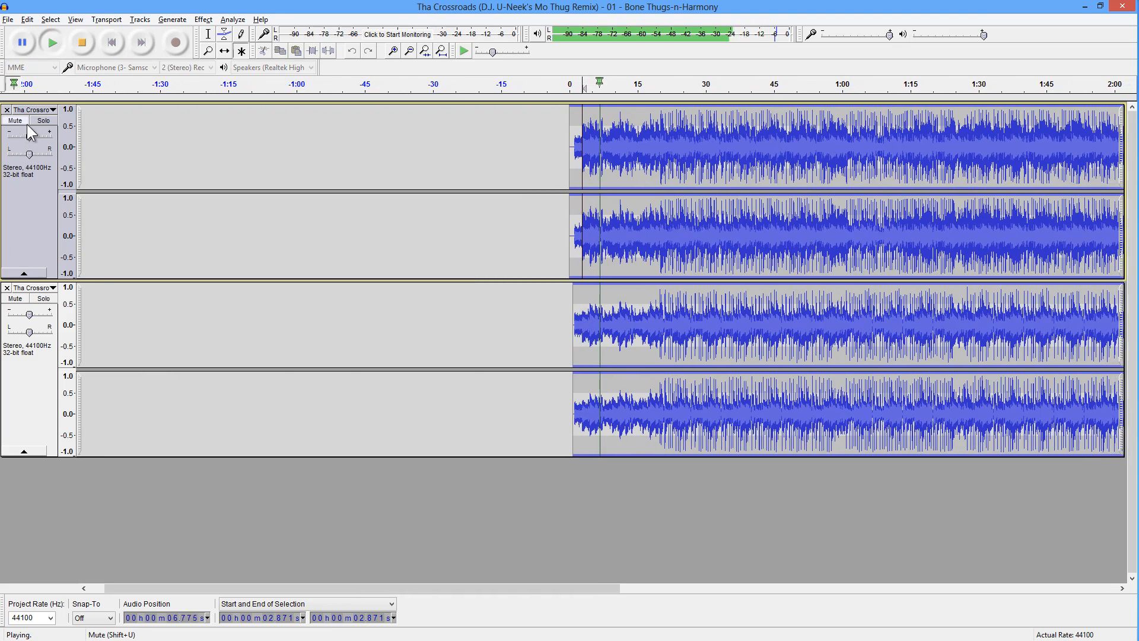
pyautogui.click(30, 41)
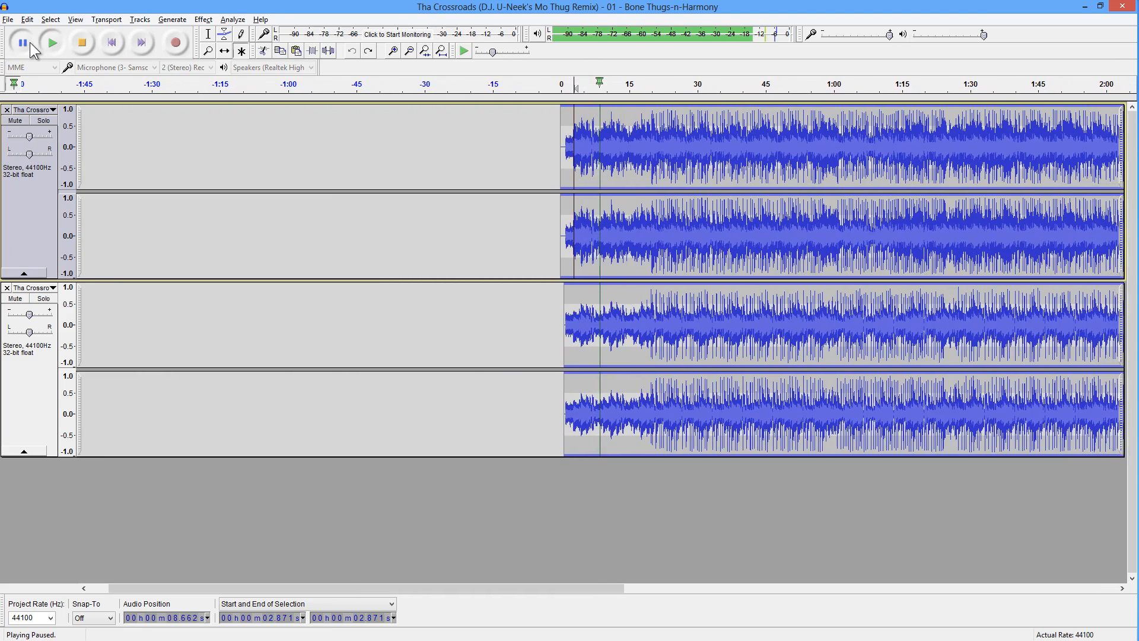
# Step: Resume playback with the upper track soloed, switch solo to the lower track and back to compare them, and stop
pyautogui.click(36, 118)
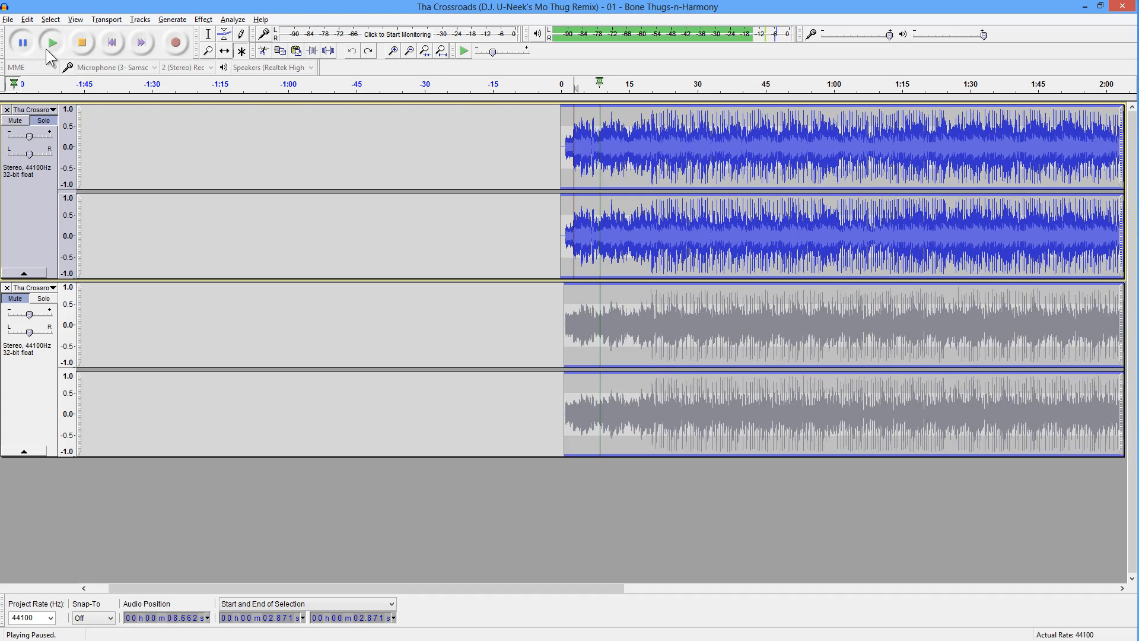
pyautogui.click(30, 44)
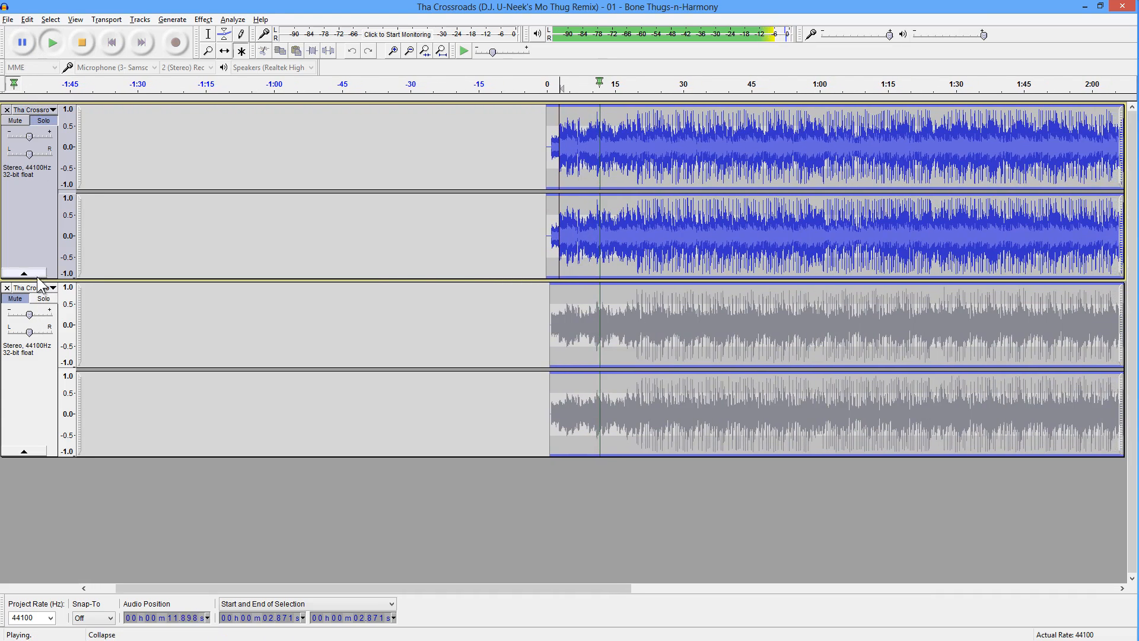
pyautogui.click(45, 299)
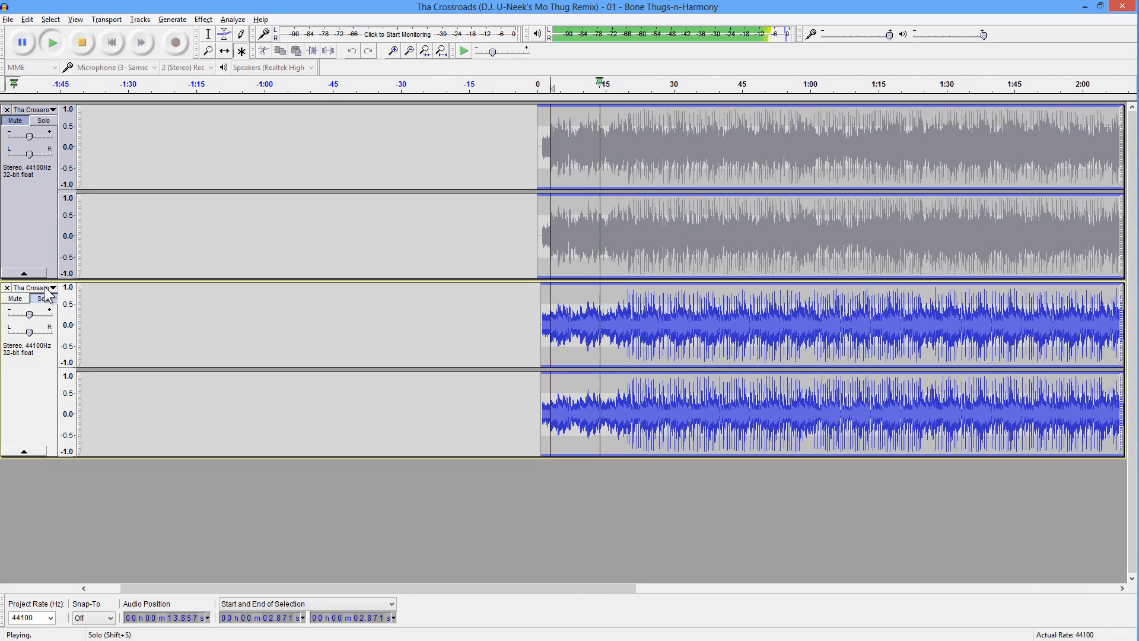
pyautogui.click(43, 120)
pyautogui.click(82, 42)
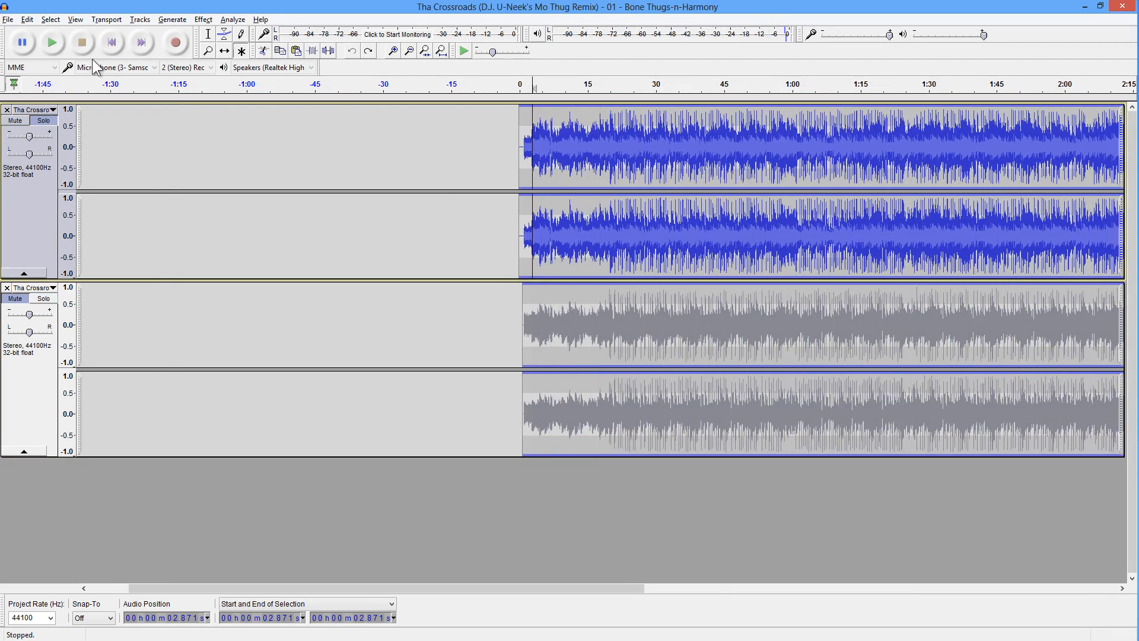
# Step: Turn off solo, play both tracks together from about 19.2 s, and select about 19.1 to 21.4 s of the upper track
pyautogui.click(626, 145)
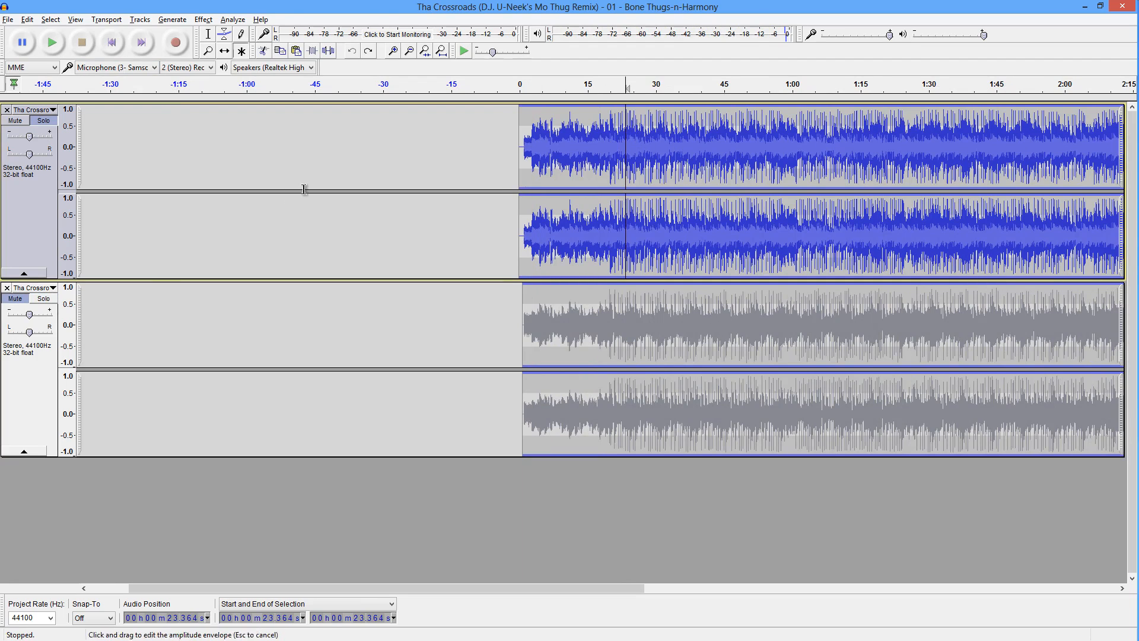
pyautogui.doubleClick(50, 119)
pyautogui.click(52, 42)
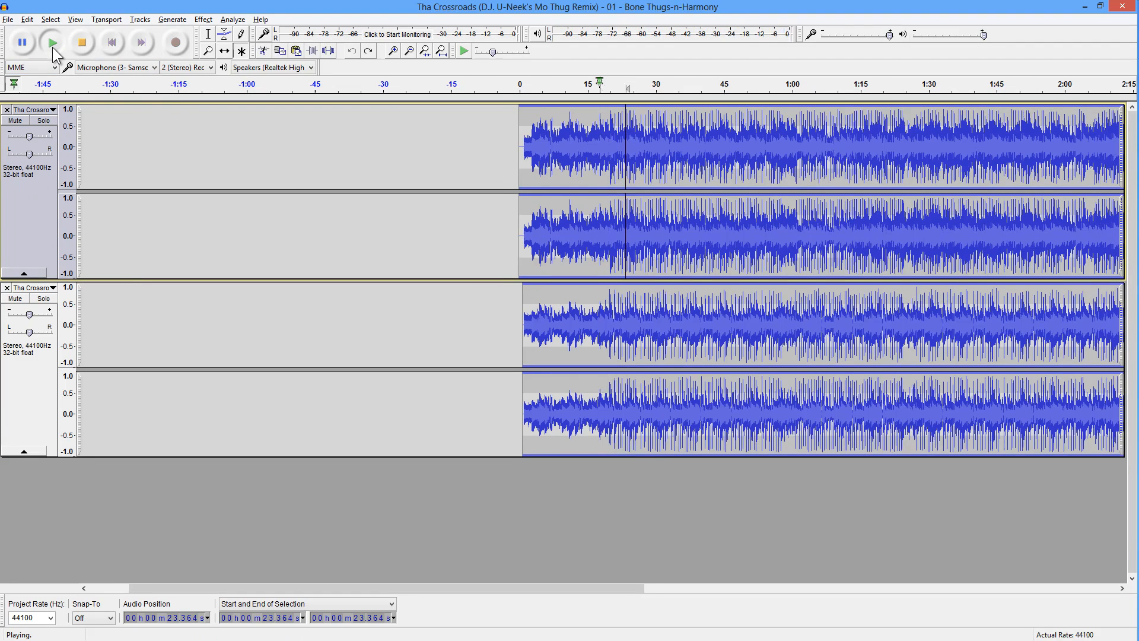
pyautogui.click(84, 48)
pyautogui.click(573, 144)
pyautogui.click(56, 44)
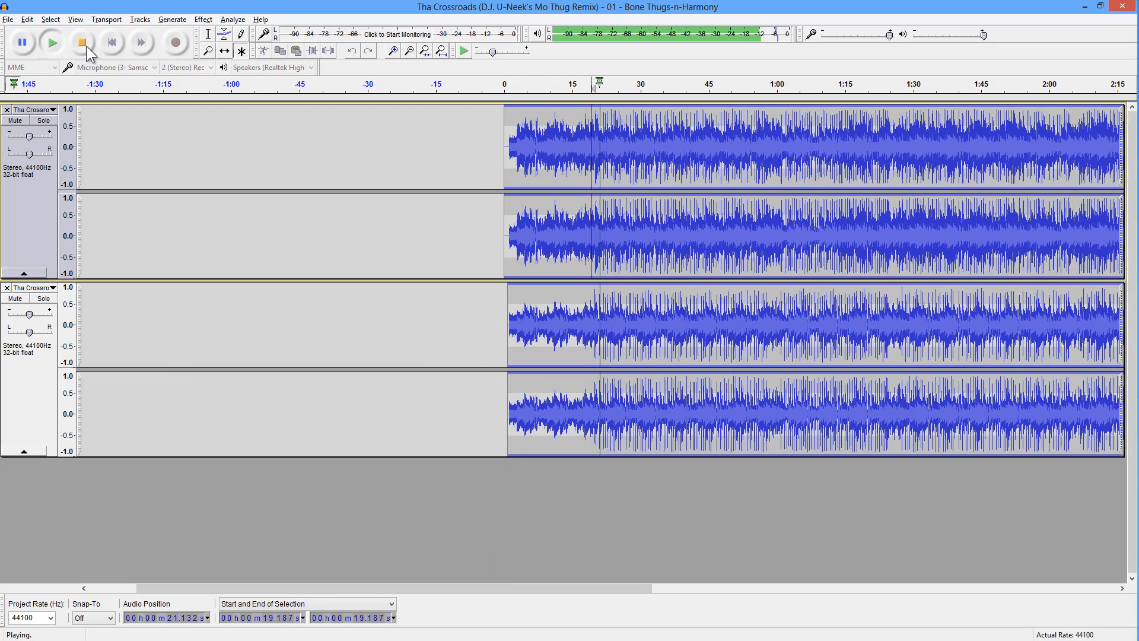
pyautogui.click(83, 44)
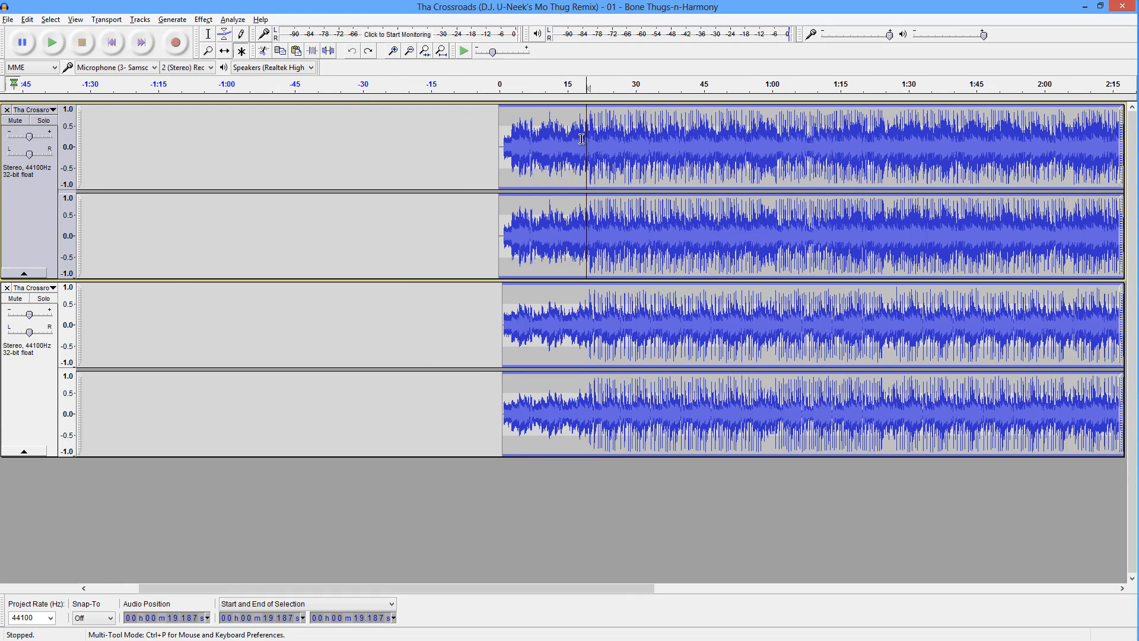
pyautogui.moveTo(596, 136); pyautogui.dragTo(586, 139)
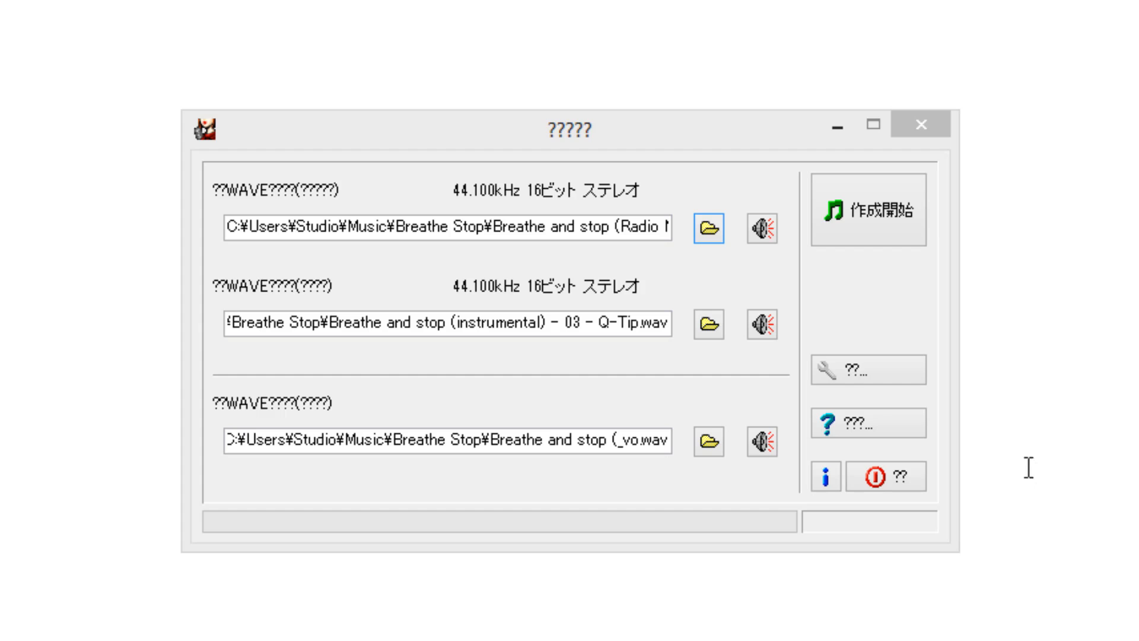
# Step: Switch to the WAVE extraction tool and run the extraction on the loaded "Breathe and stop" mix and instrumental files
pyautogui.click(834, 368)
pyautogui.moveTo(956, 216); pyautogui.dragTo(1118, 249)
pyautogui.click(878, 497)
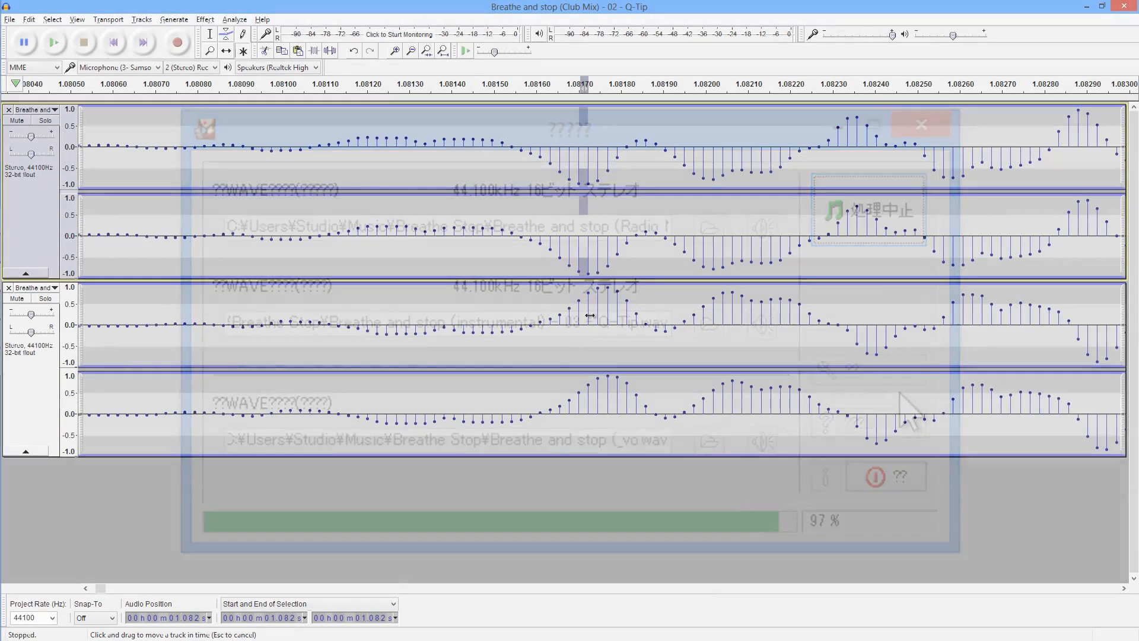
# Step: In the Audacity "Breathe and stop" project, shift the lower track slightly earlier to align its waveform with the upper track
pyautogui.moveTo(588, 316); pyautogui.dragTo(570, 315)
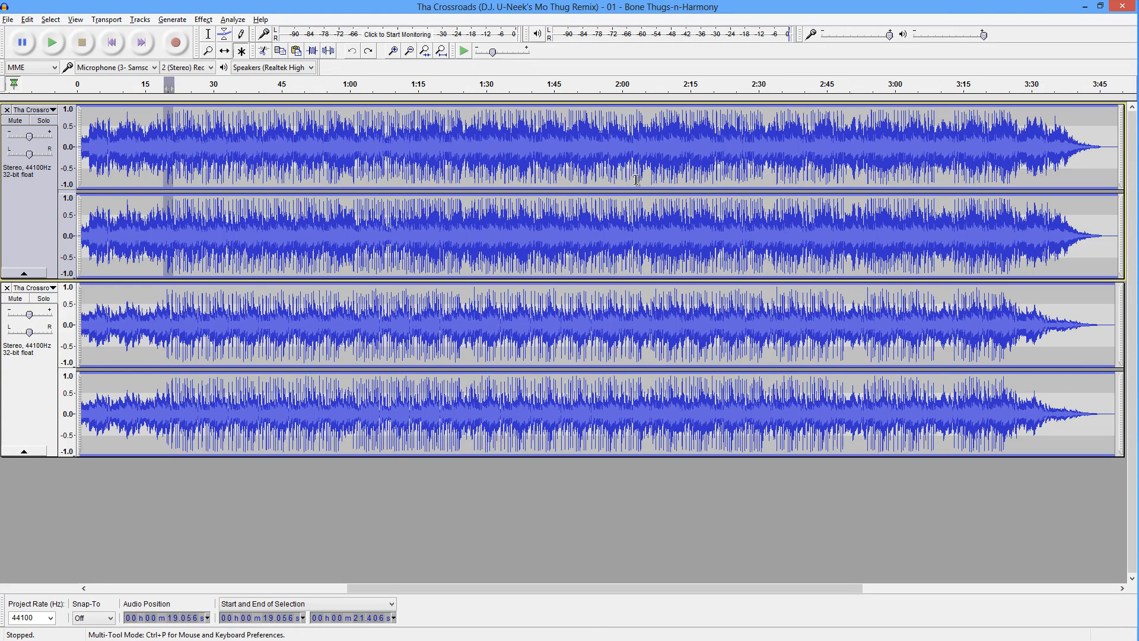
# Step: Examine the parameters of the Kn0ck0ut effect in the "Tha Crossroads" project and close it without applying
pyautogui.click(485, 146)
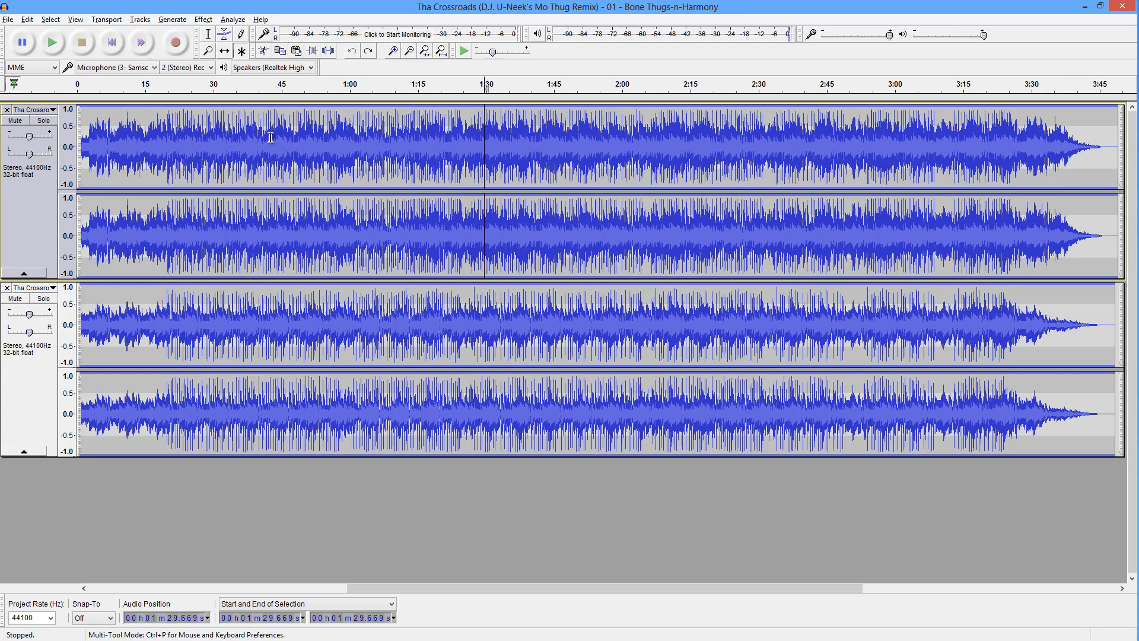
pyautogui.click(204, 19)
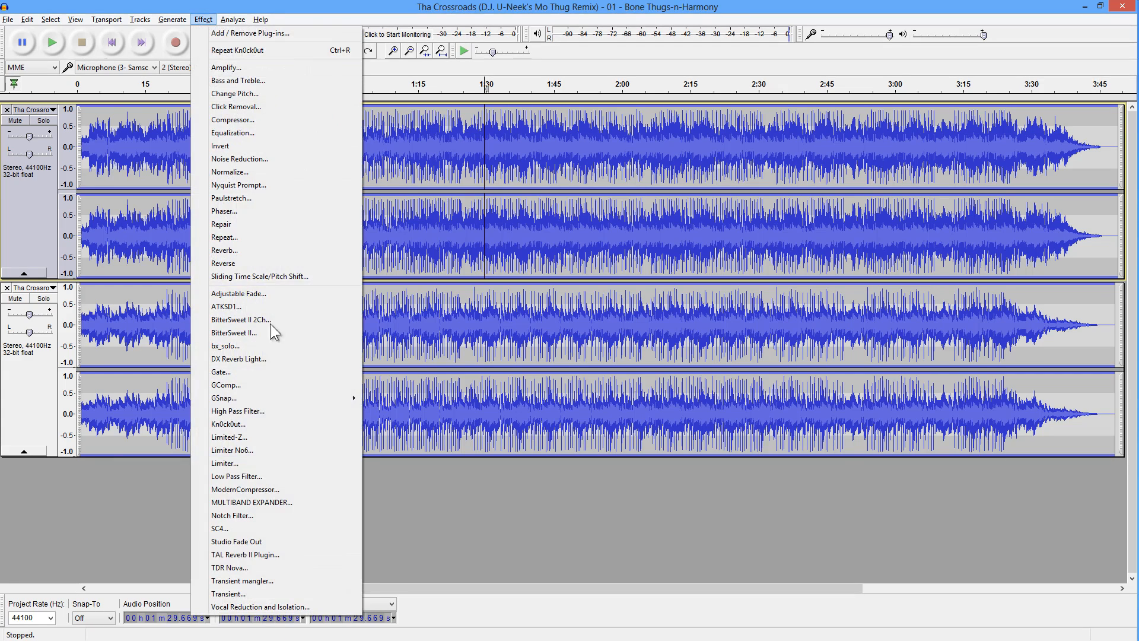
pyautogui.click(263, 424)
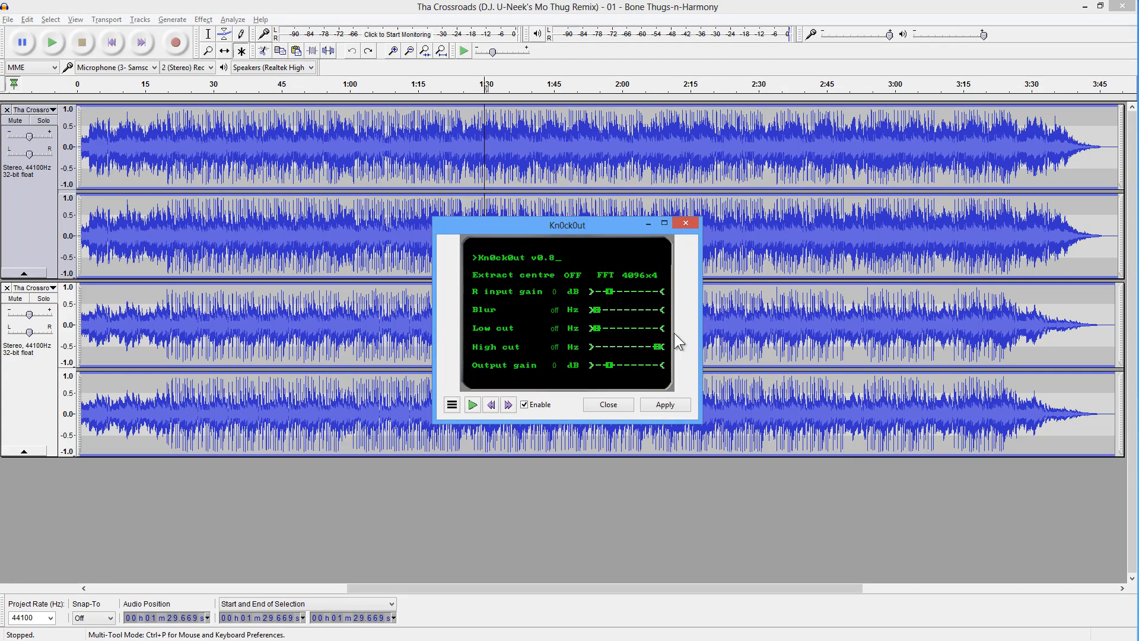
pyautogui.moveTo(623, 225); pyautogui.dragTo(631, 188)
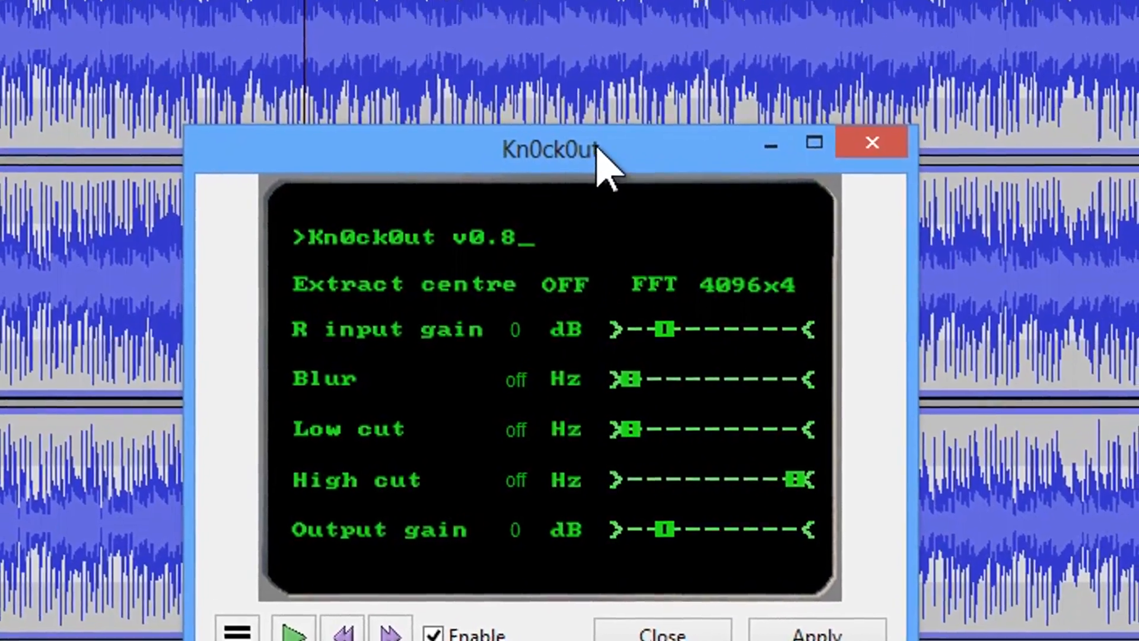
pyautogui.moveTo(619, 55); pyautogui.dragTo(658, 0)
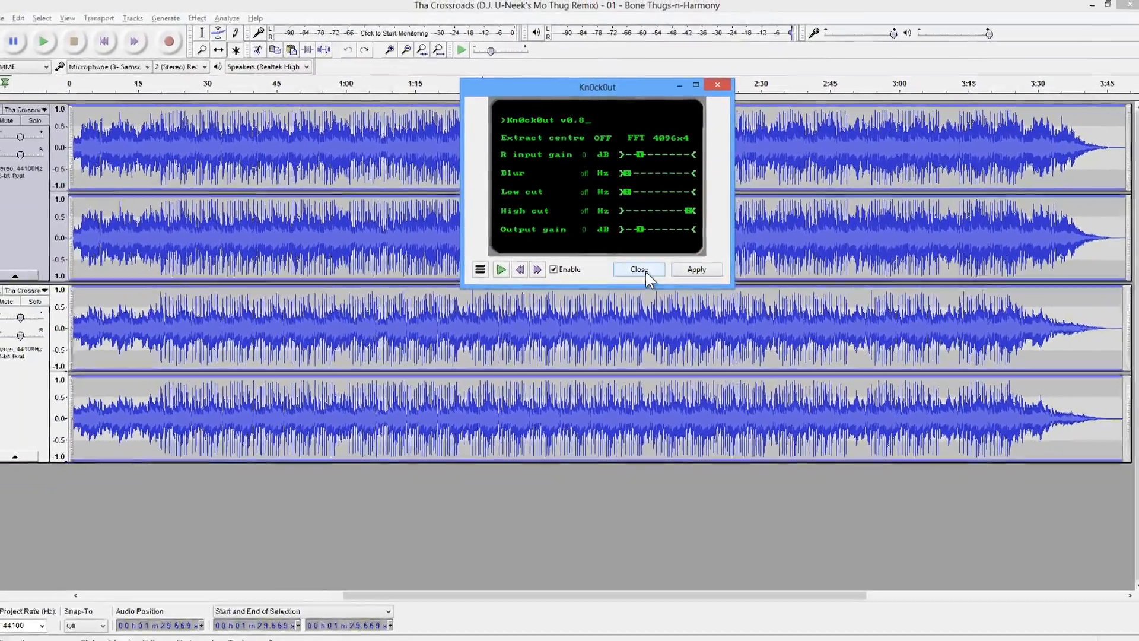
pyautogui.click(658, 285)
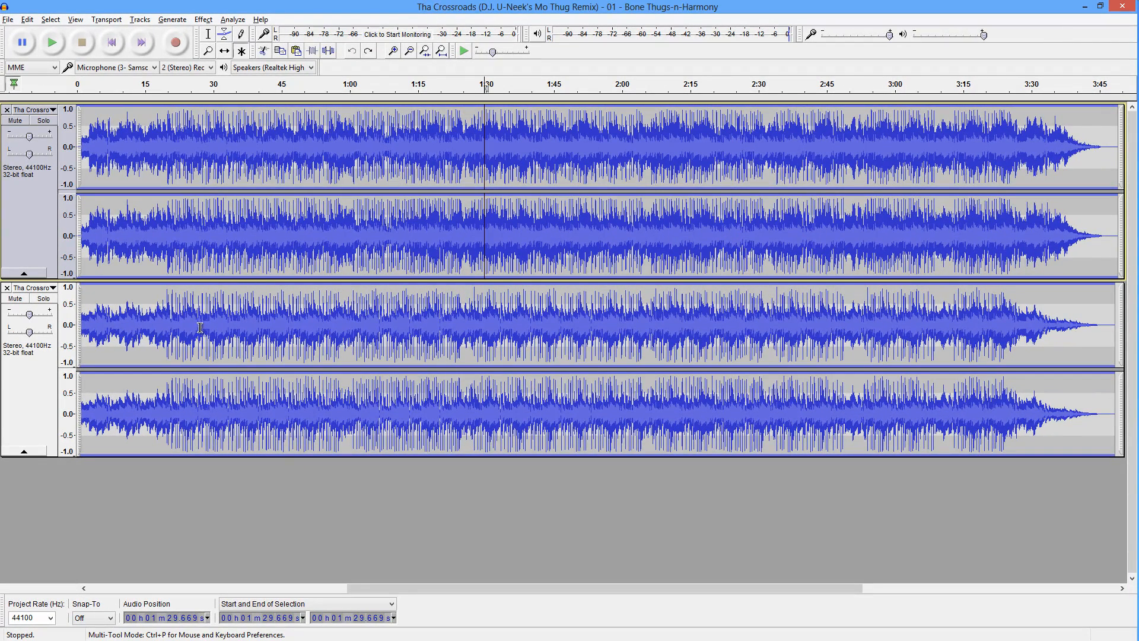
pyautogui.click(203, 19)
pyautogui.click(258, 424)
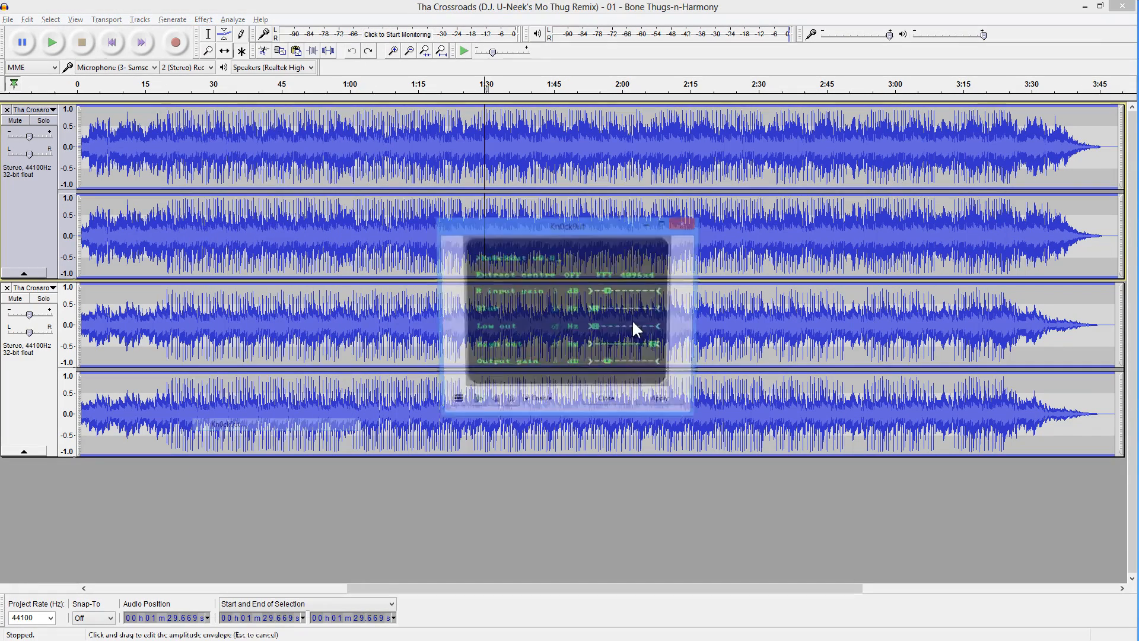
pyautogui.moveTo(584, 226); pyautogui.dragTo(810, 162)
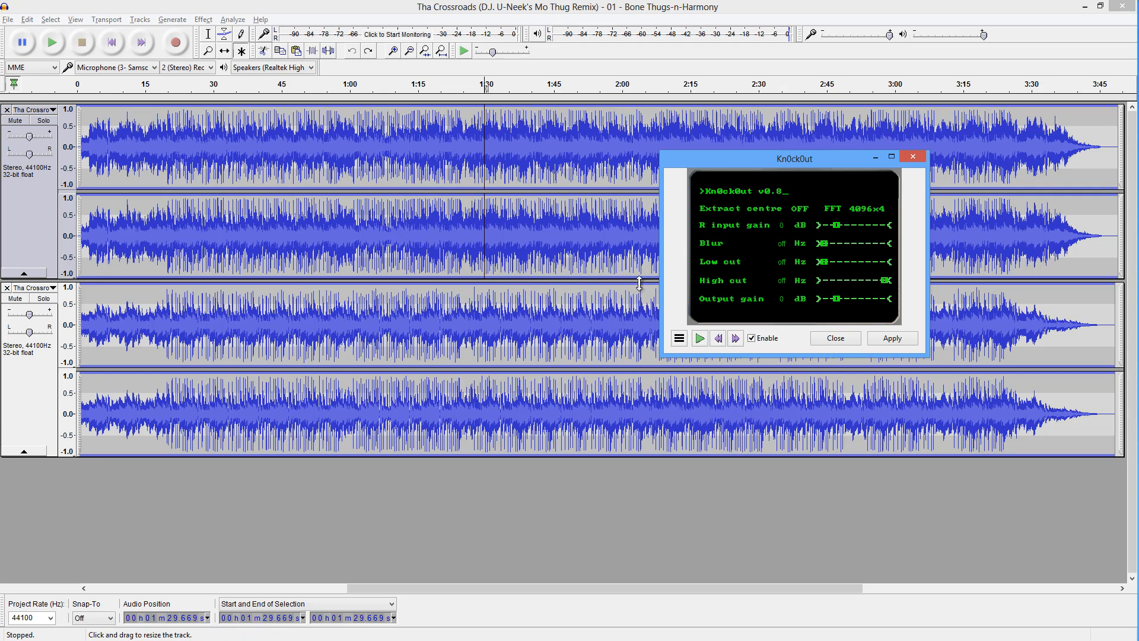
pyautogui.click(837, 339)
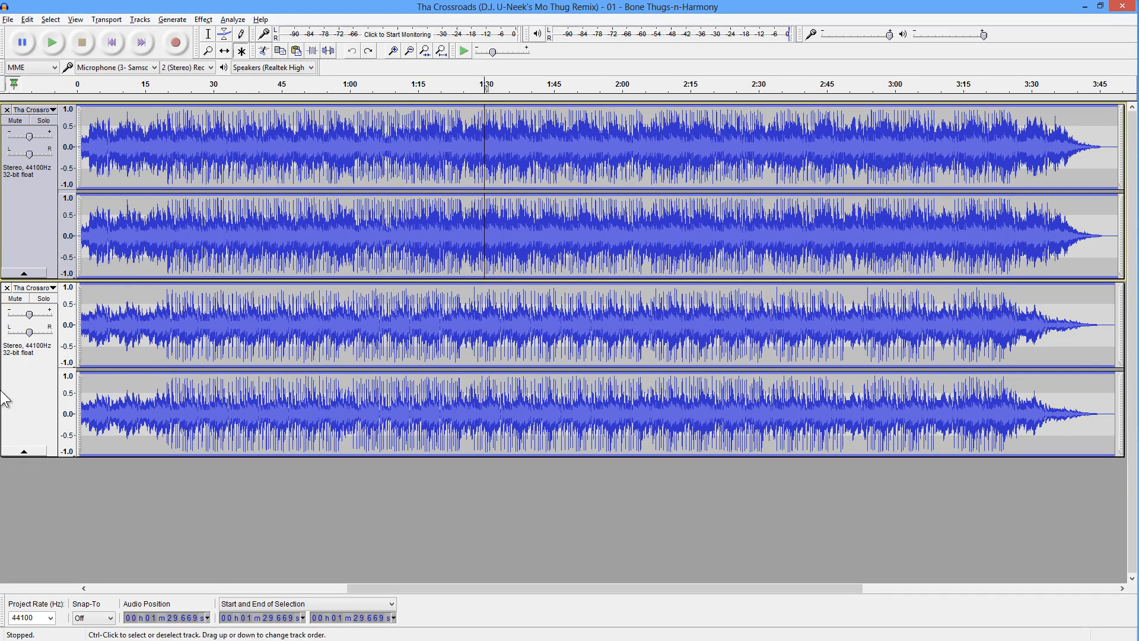
# Step: Split both stereo tracks into separate left and right channel tracks
pyautogui.click(38, 399)
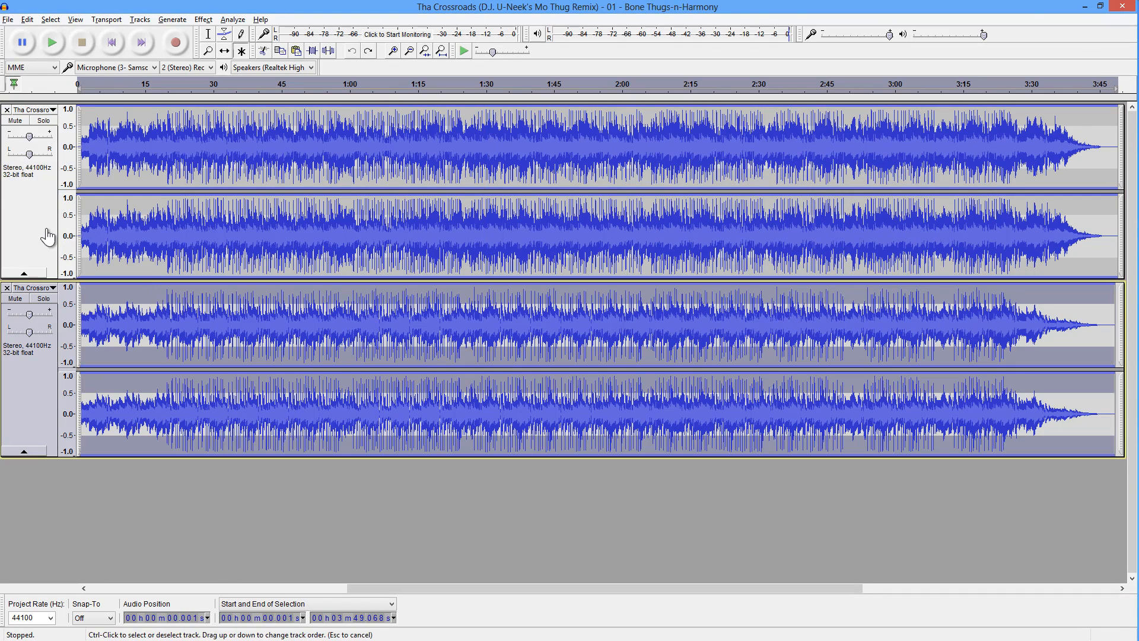
pyautogui.click(42, 237)
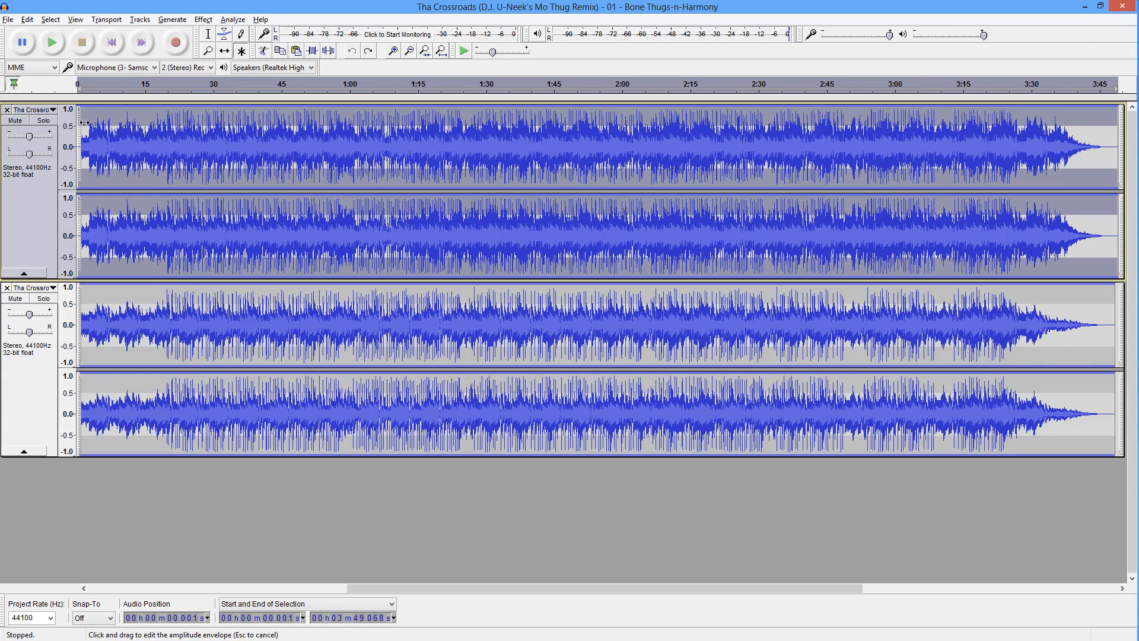
pyautogui.click(47, 112)
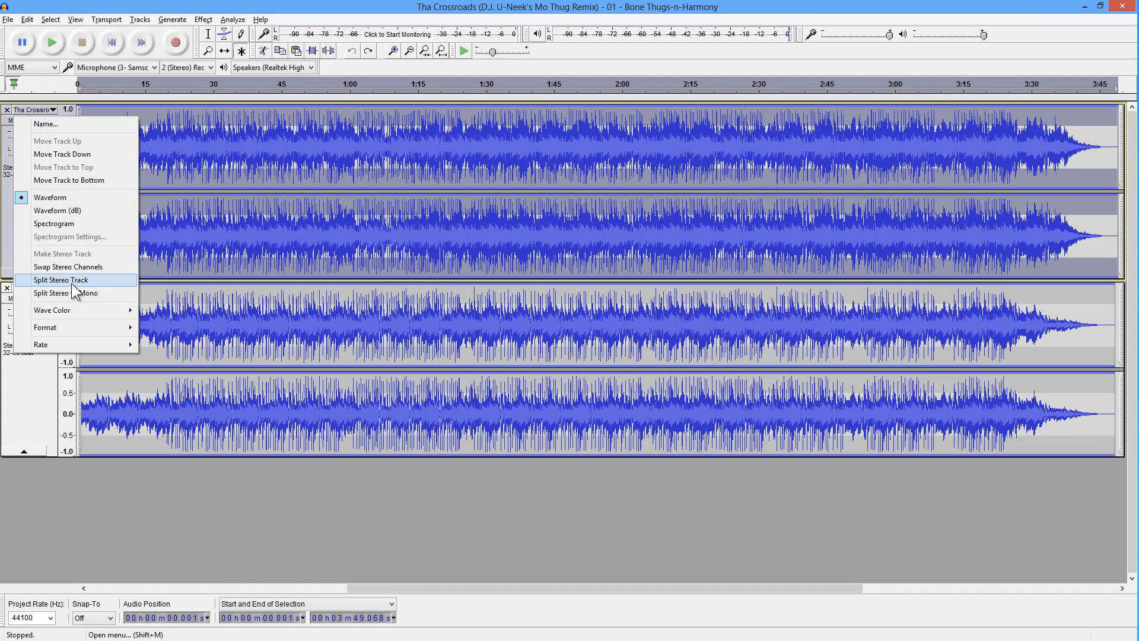
pyautogui.click(80, 281)
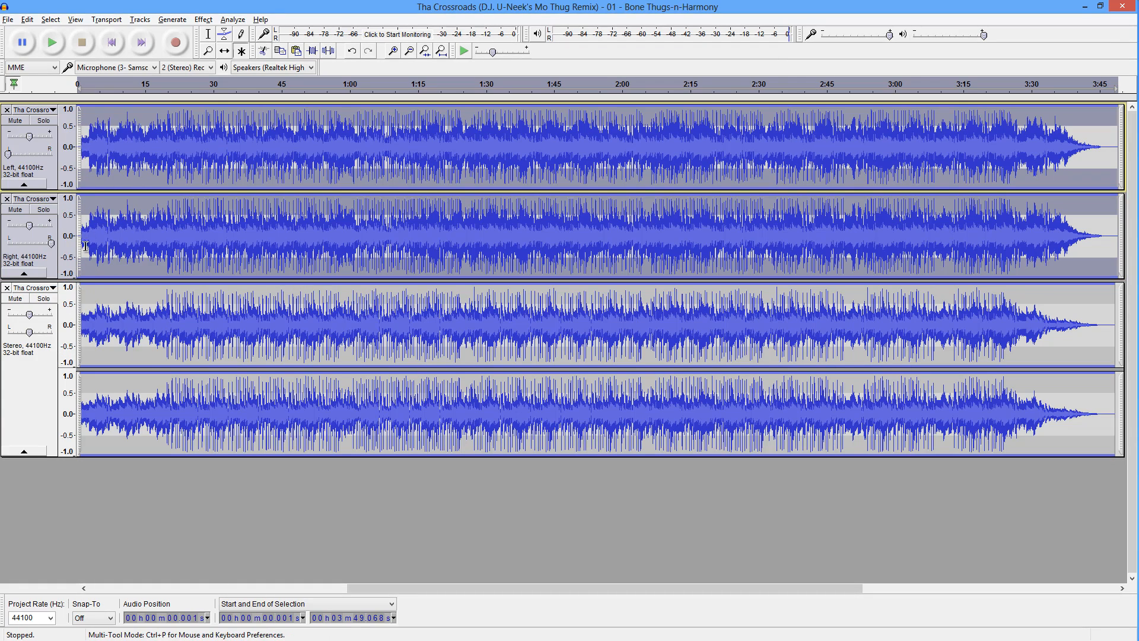
pyautogui.click(42, 288)
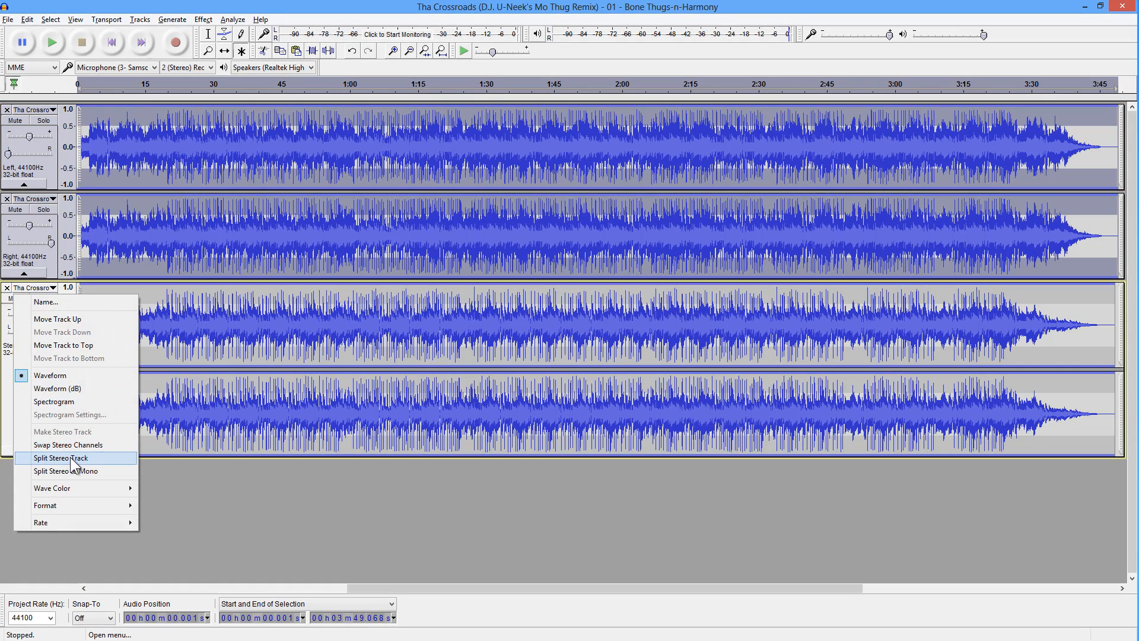
pyautogui.click(58, 458)
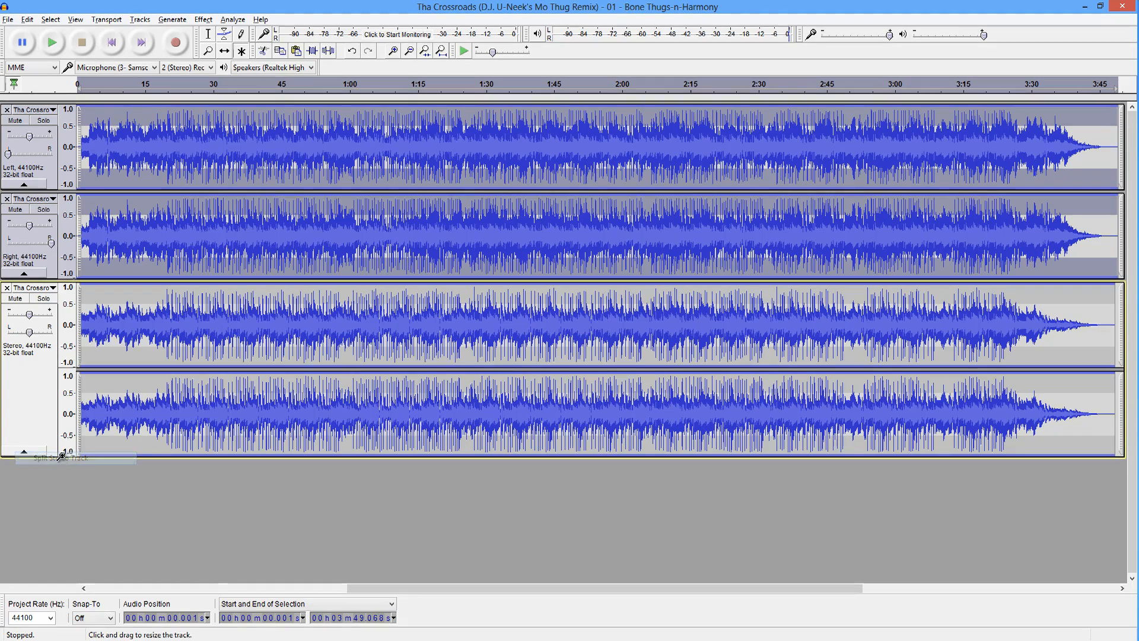
# Step: Delete the right channel of each song, keeping only the two left-channel tracks
pyautogui.click(19, 165)
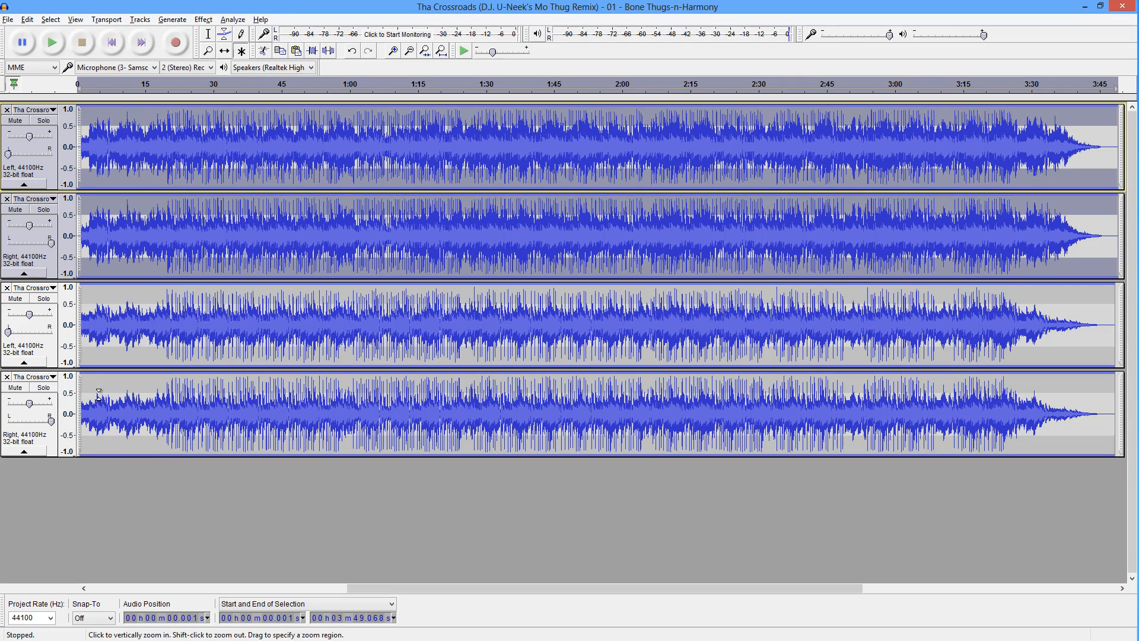
pyautogui.click(8, 378)
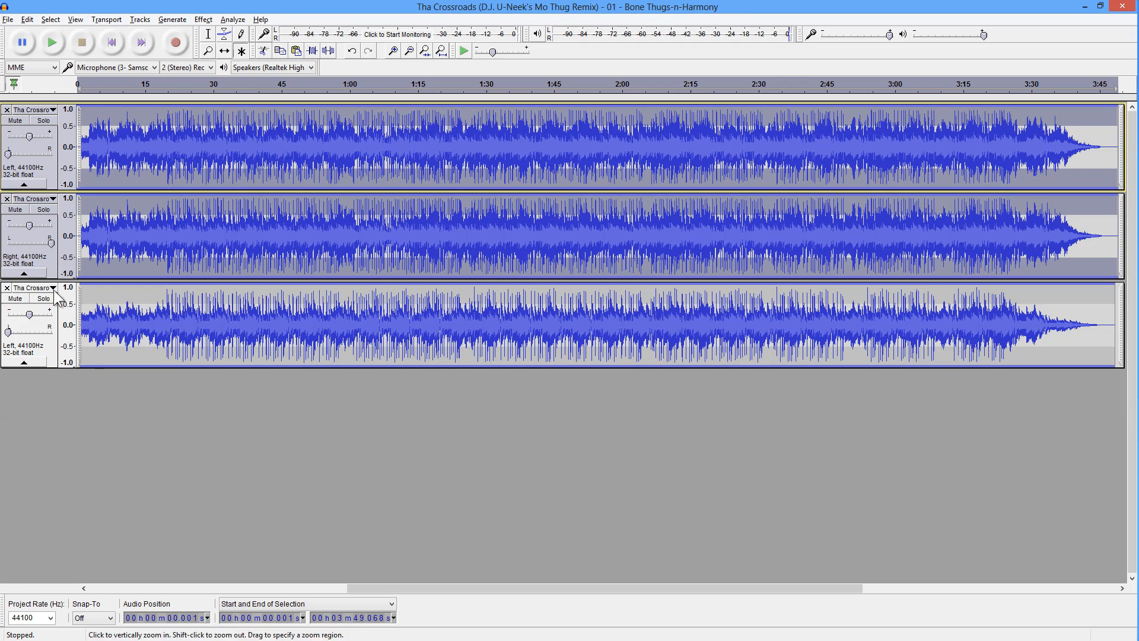
pyautogui.click(7, 201)
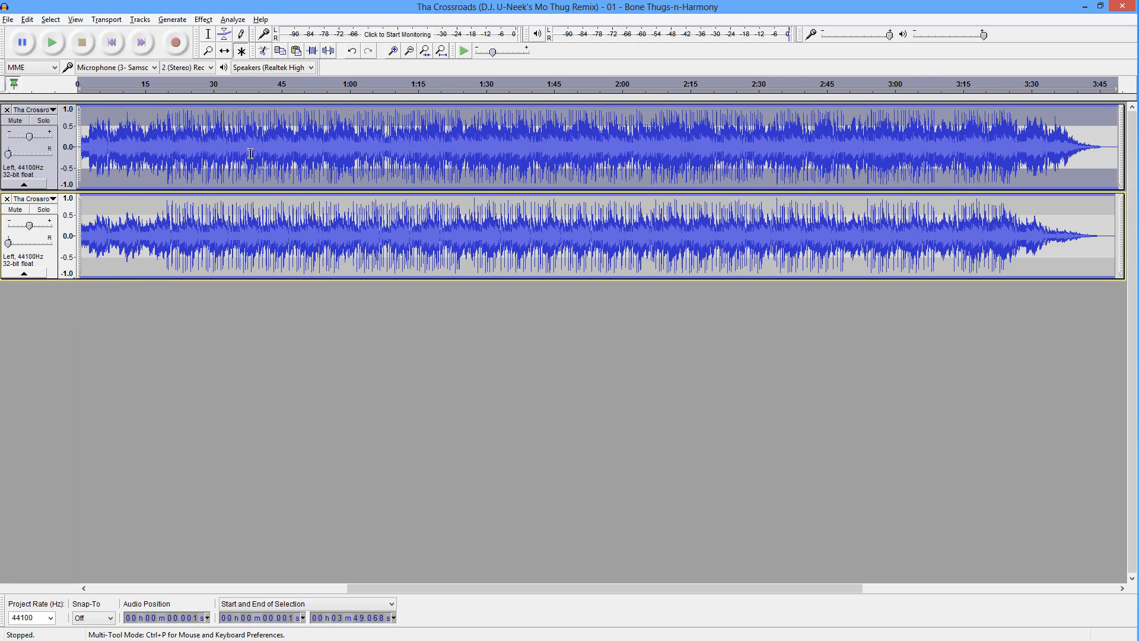
pyautogui.click(114, 136)
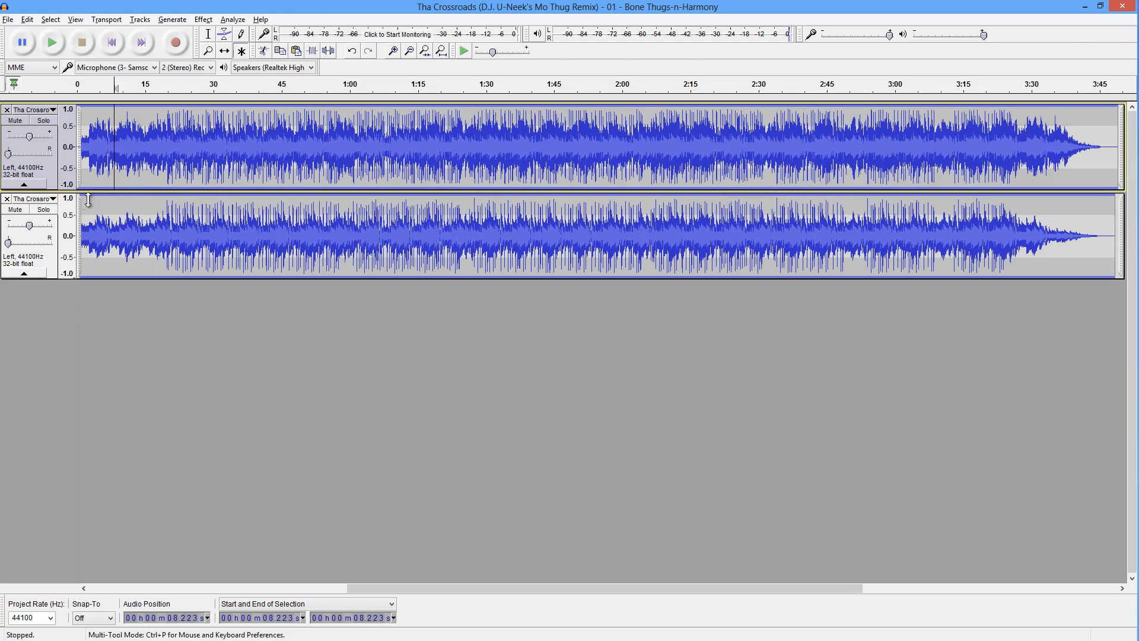
# Step: Play back the two left-channel tracks together from about 8 seconds to hear both songs, and stop playback
pyautogui.click(51, 45)
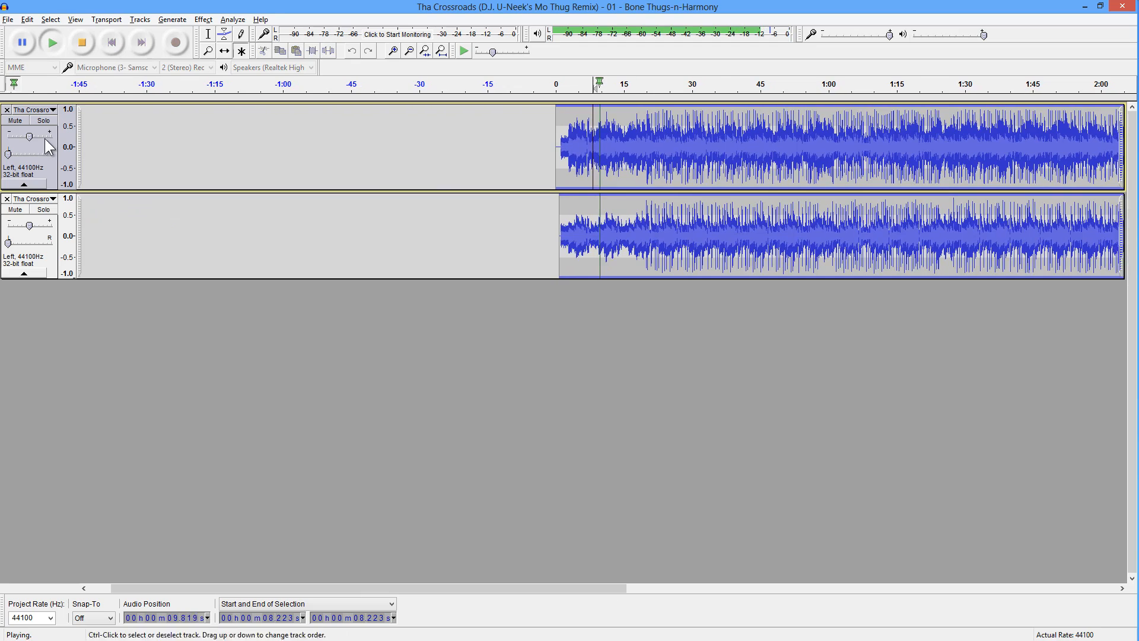
pyautogui.click(84, 48)
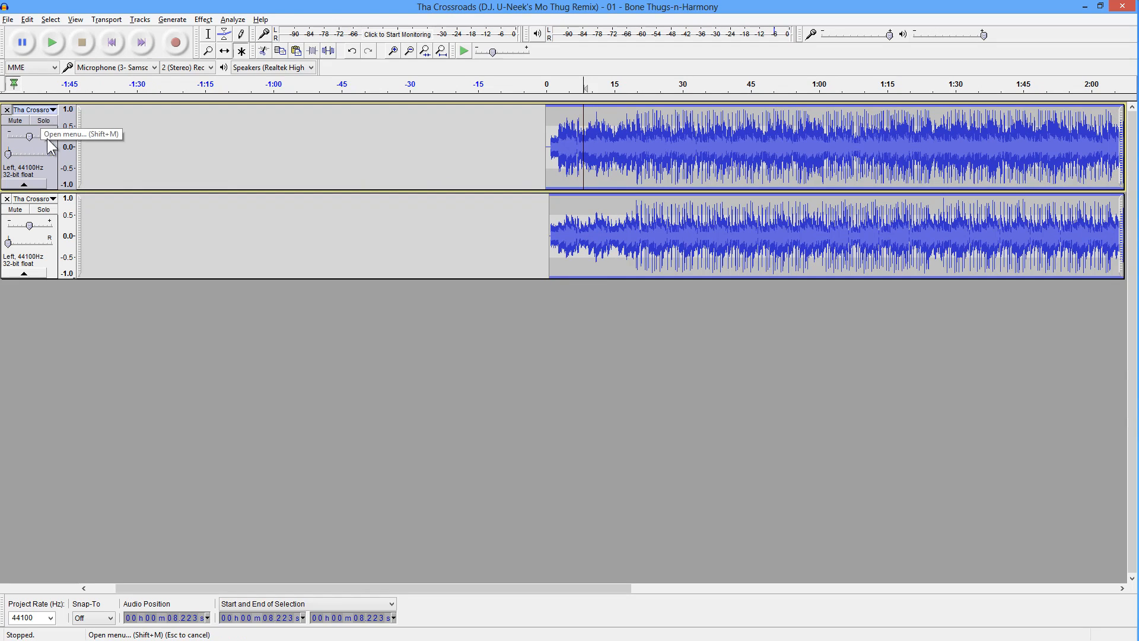
pyautogui.click(205, 155)
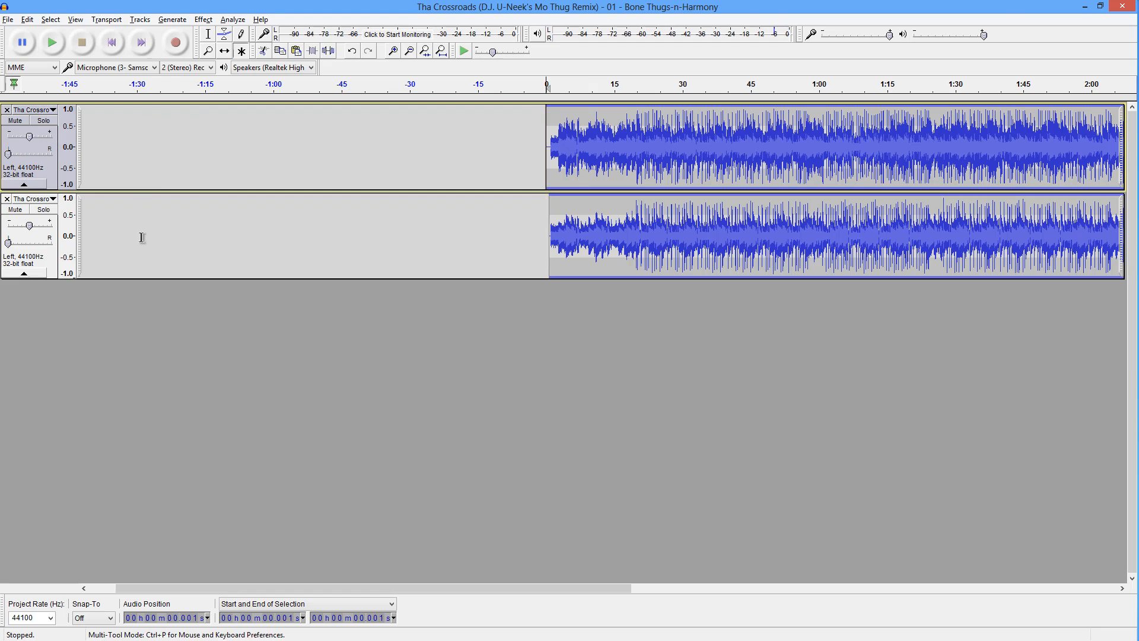
# Step: Combine the two left-channel tracks into a single stereo track, with the full mix as the upper channel
pyautogui.click(170, 236)
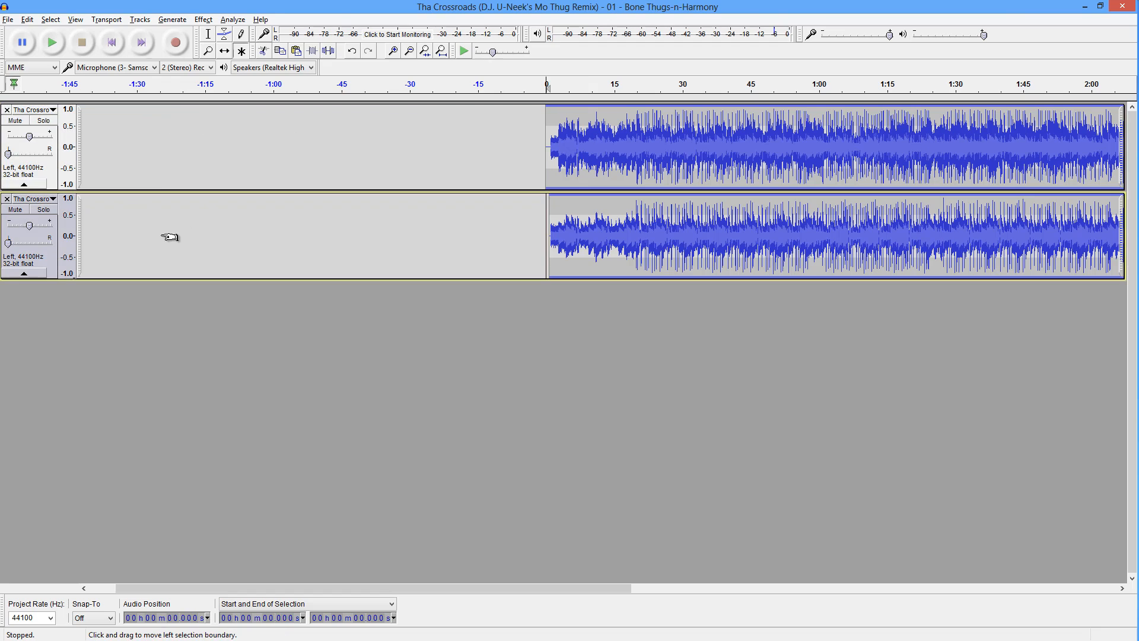
pyautogui.click(44, 112)
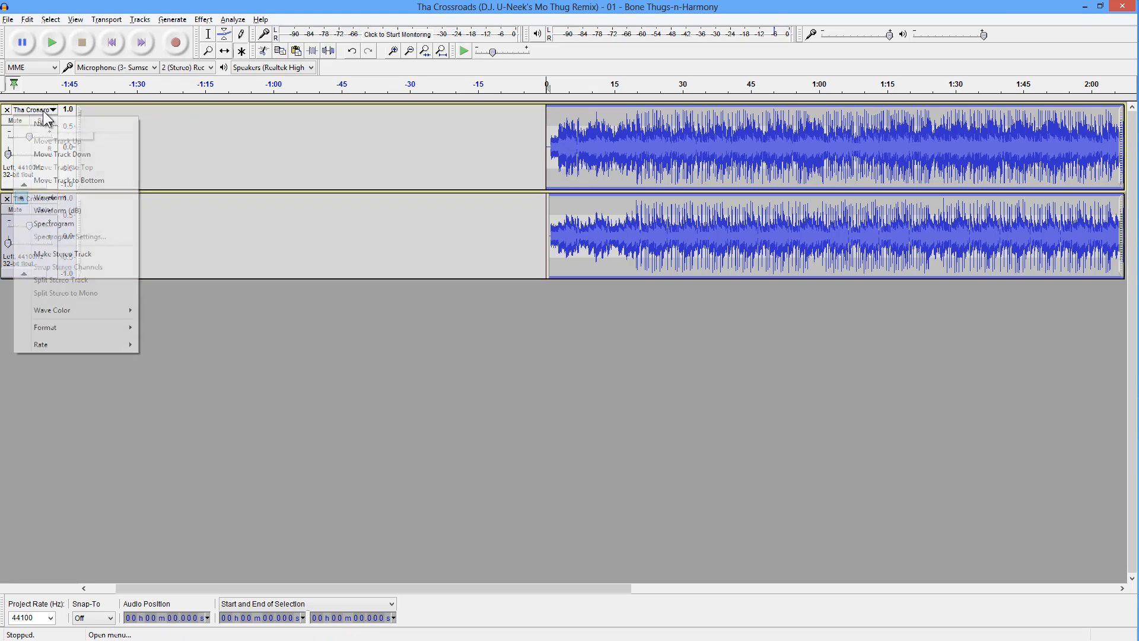
pyautogui.click(67, 255)
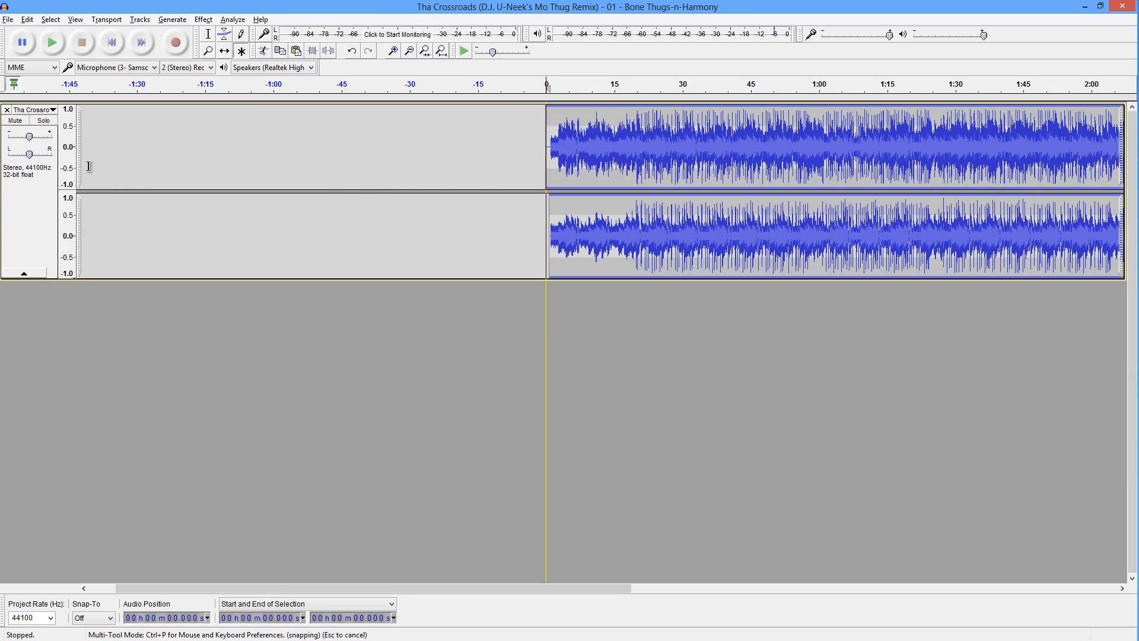
# Step: Play back the combined stereo track from about 4 seconds with its gain raised to about +6 dB, and stop playback
pyautogui.click(627, 149)
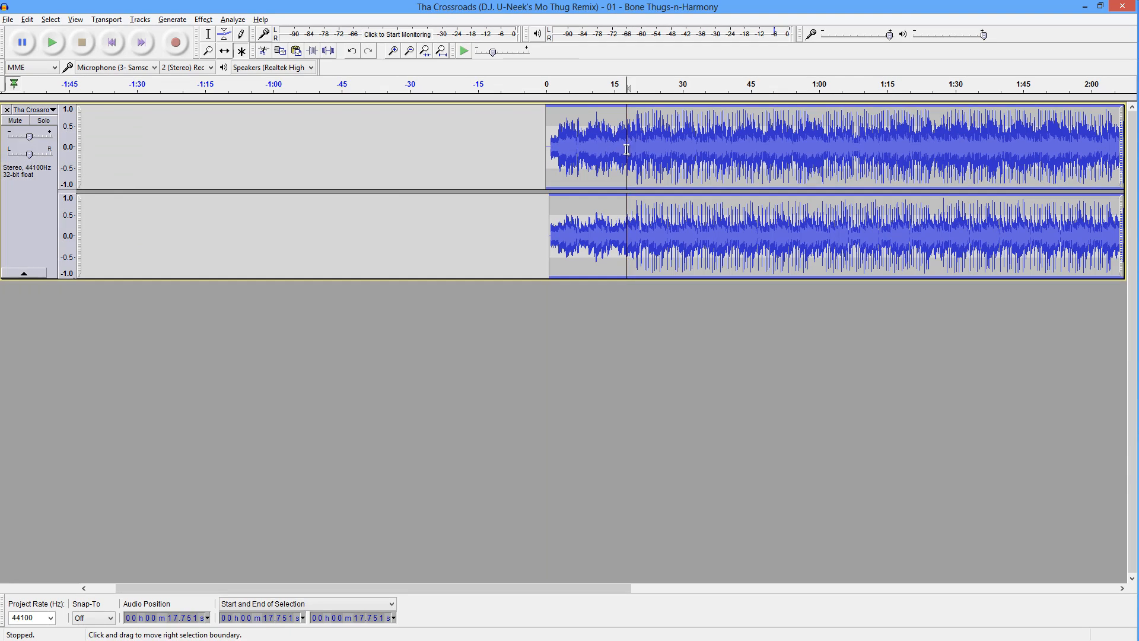
pyautogui.moveTo(555, 153); pyautogui.dragTo(469, 158)
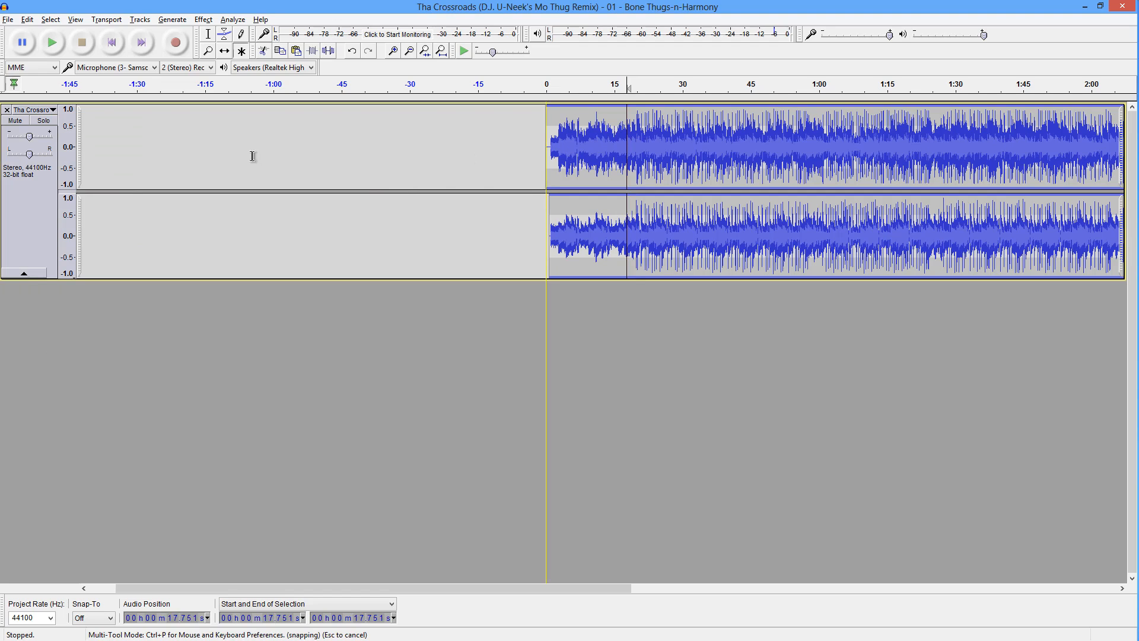
pyautogui.click(374, 149)
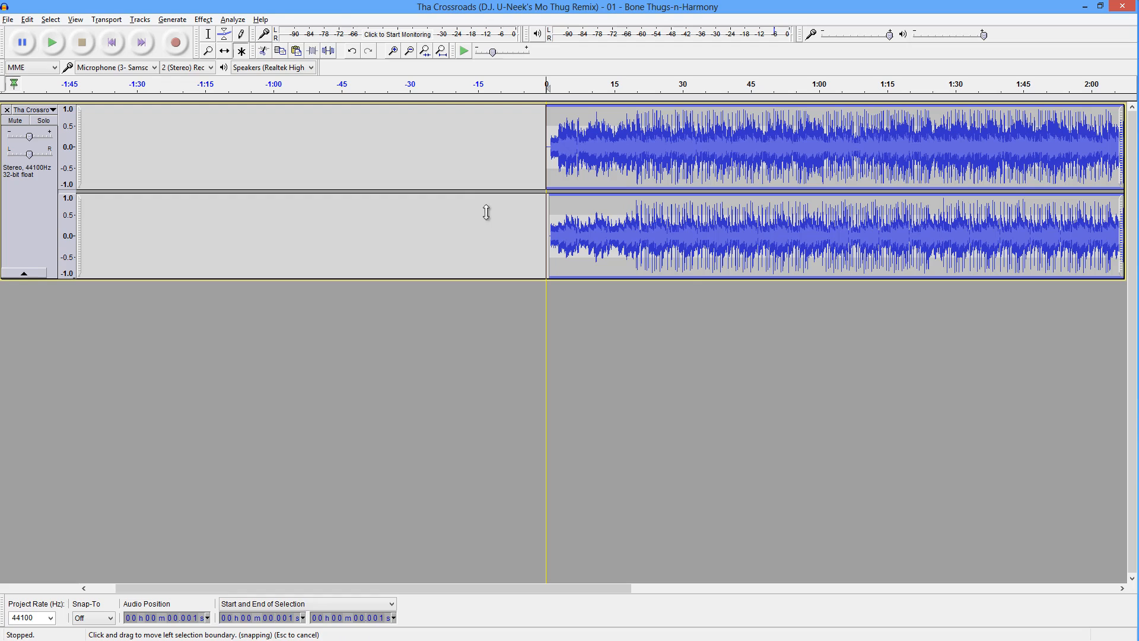
pyautogui.click(659, 248)
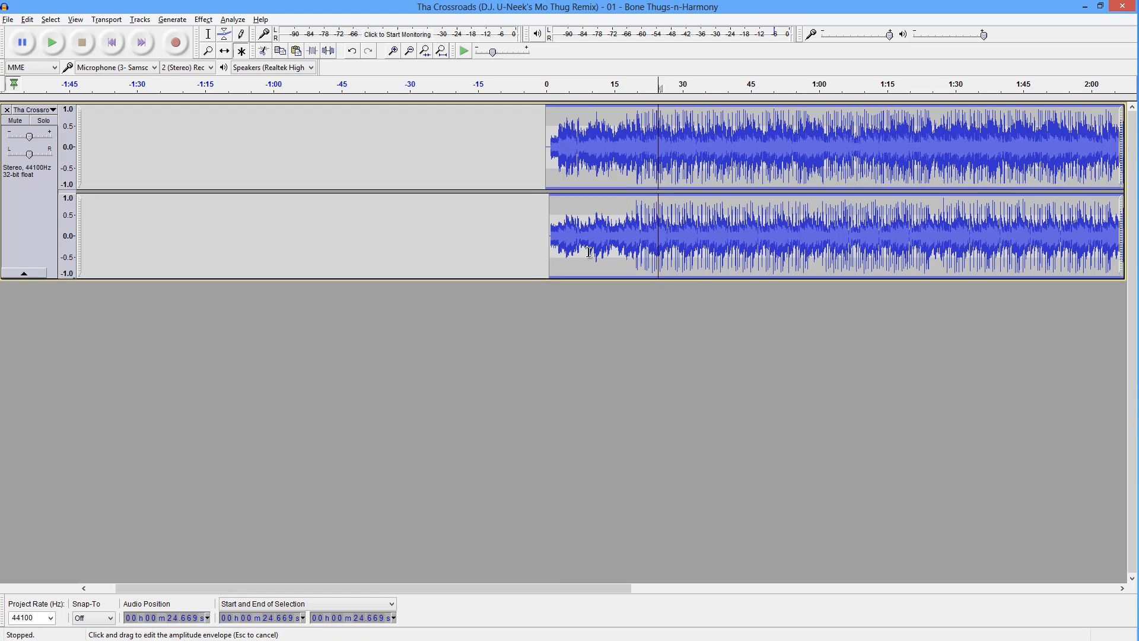
pyautogui.click(564, 151)
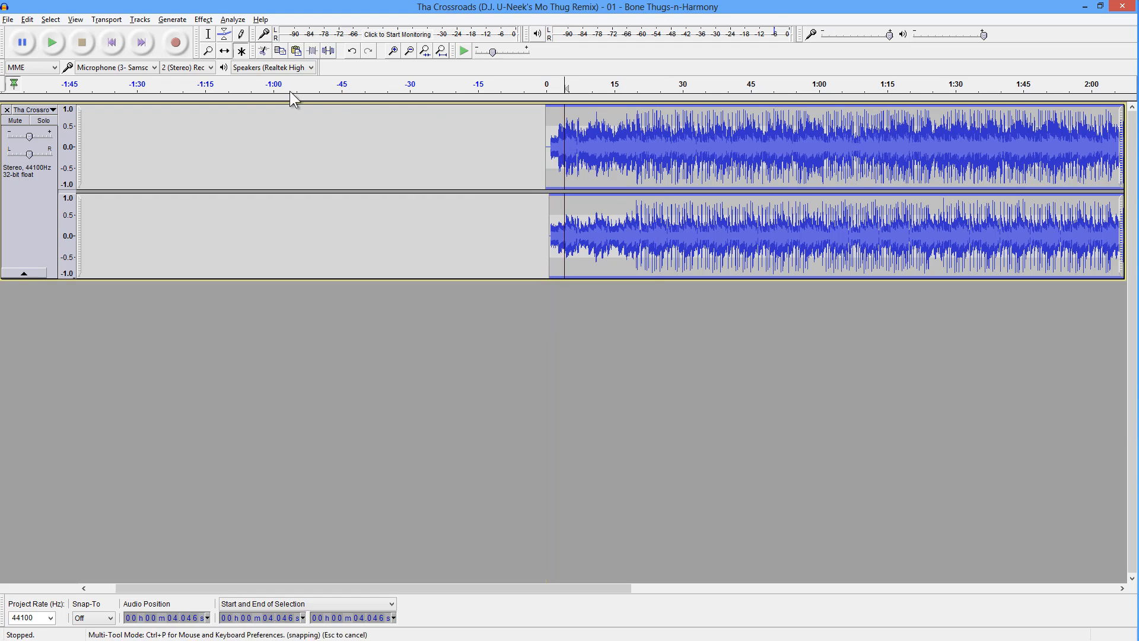
pyautogui.click(58, 46)
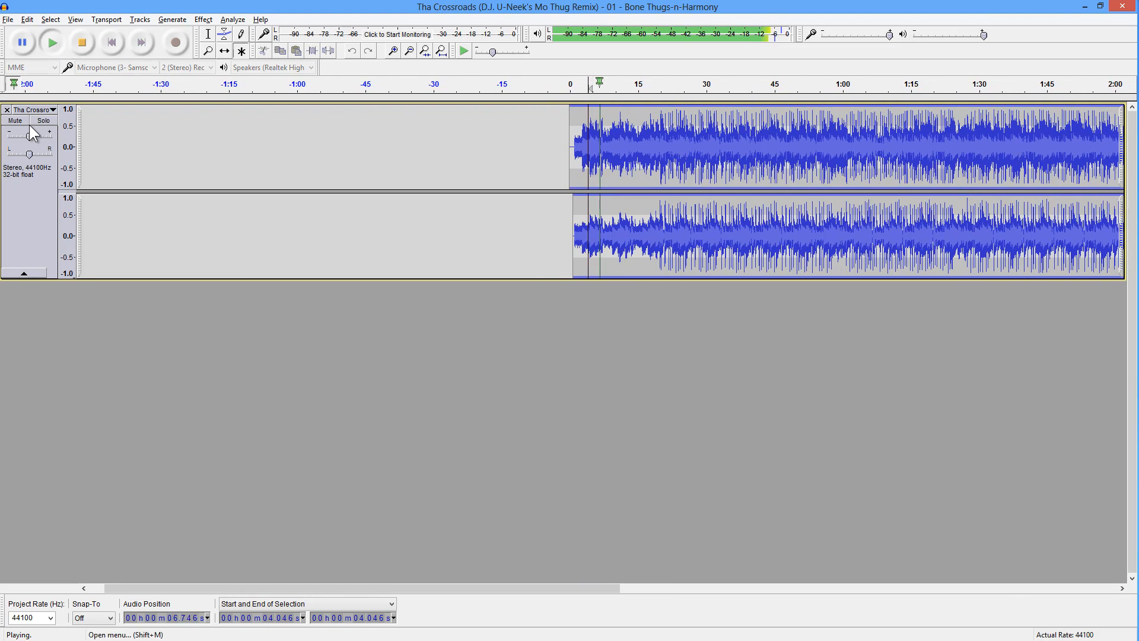
pyautogui.moveTo(28, 134); pyautogui.dragTo(37, 136)
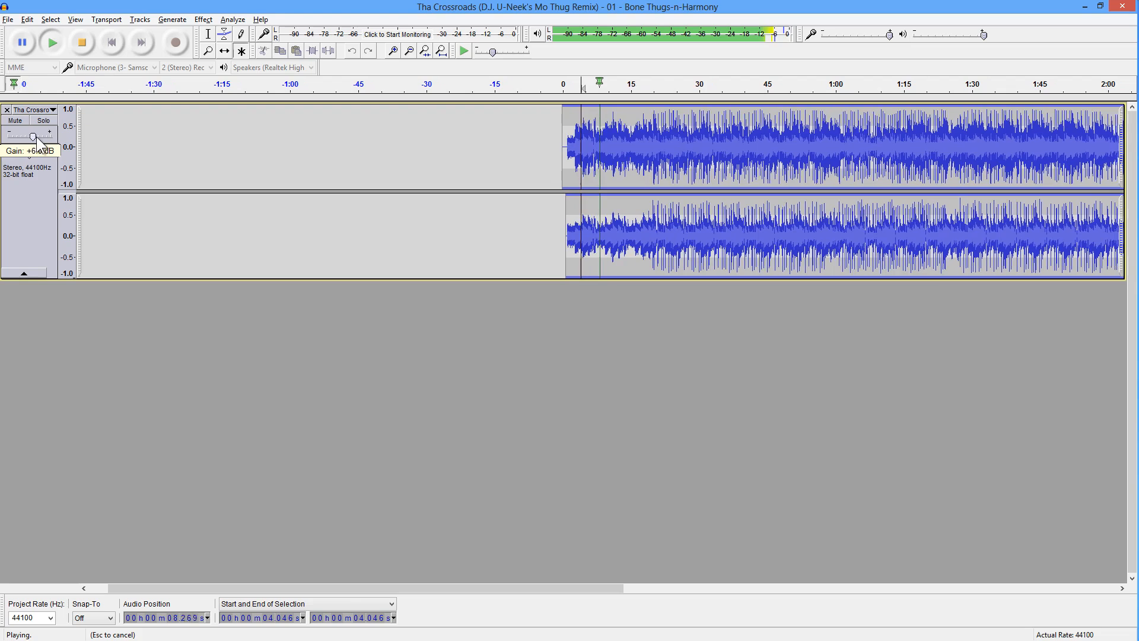
pyautogui.click(85, 41)
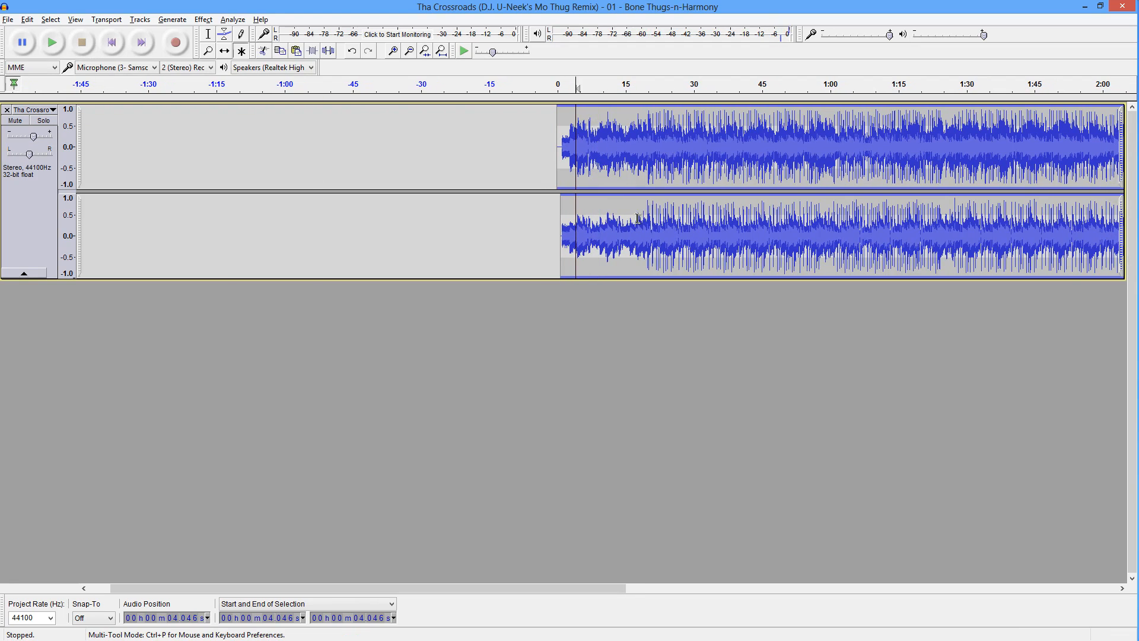
# Step: Open the Kn0ck0ut effect for the stereo track and load its Defaults factory preset, keeping Extract centre off
pyautogui.click(614, 162)
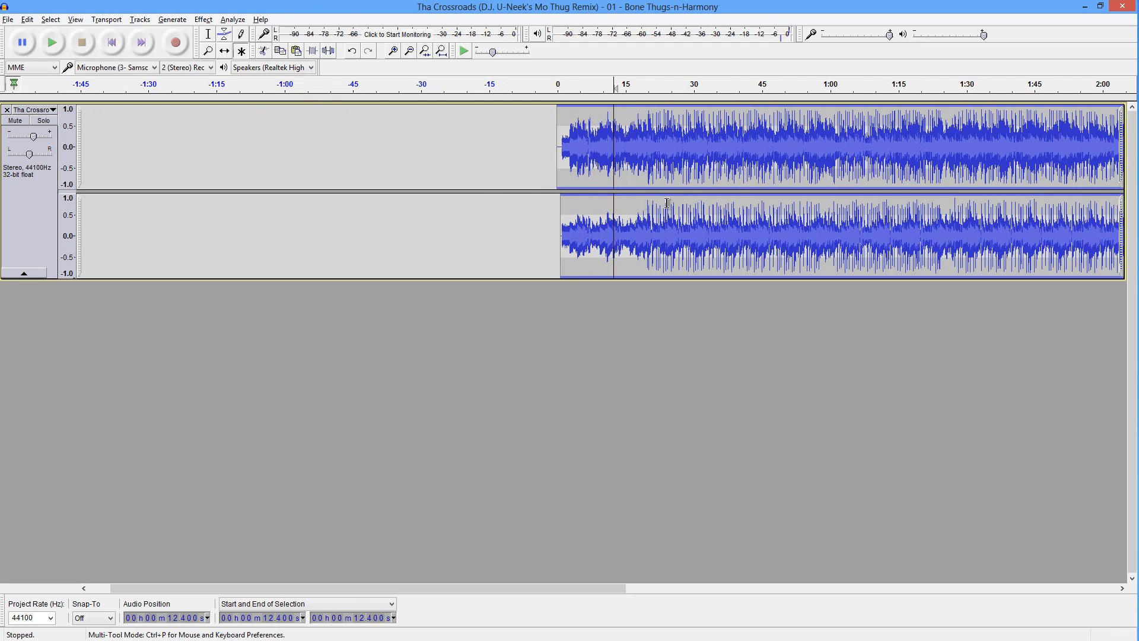
pyautogui.click(204, 20)
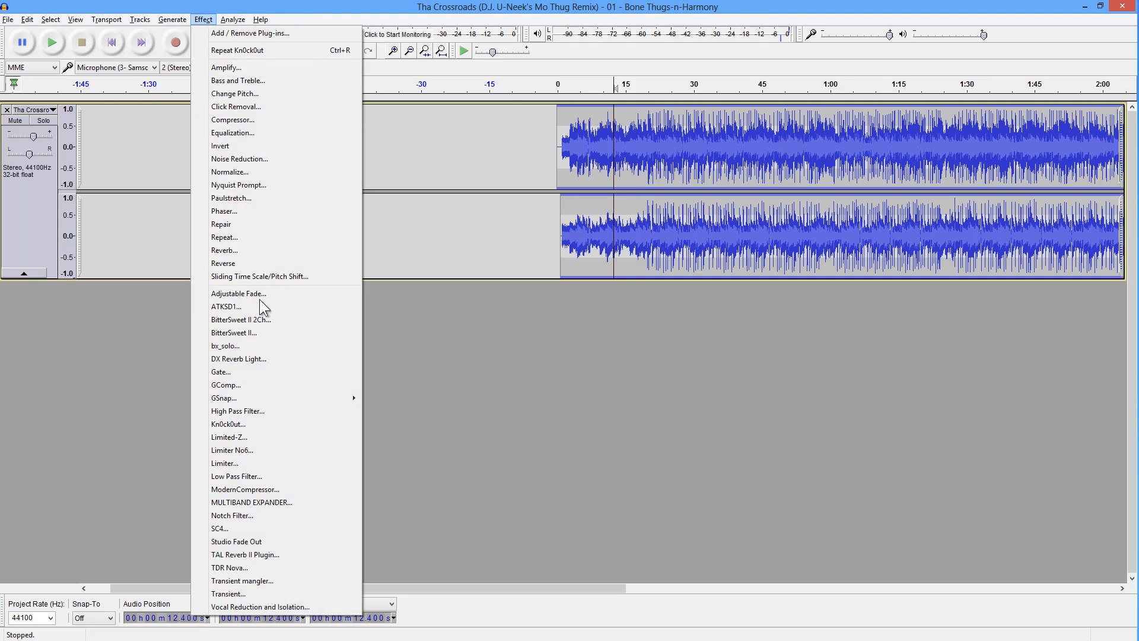
pyautogui.click(244, 423)
pyautogui.moveTo(567, 225); pyautogui.dragTo(444, 230)
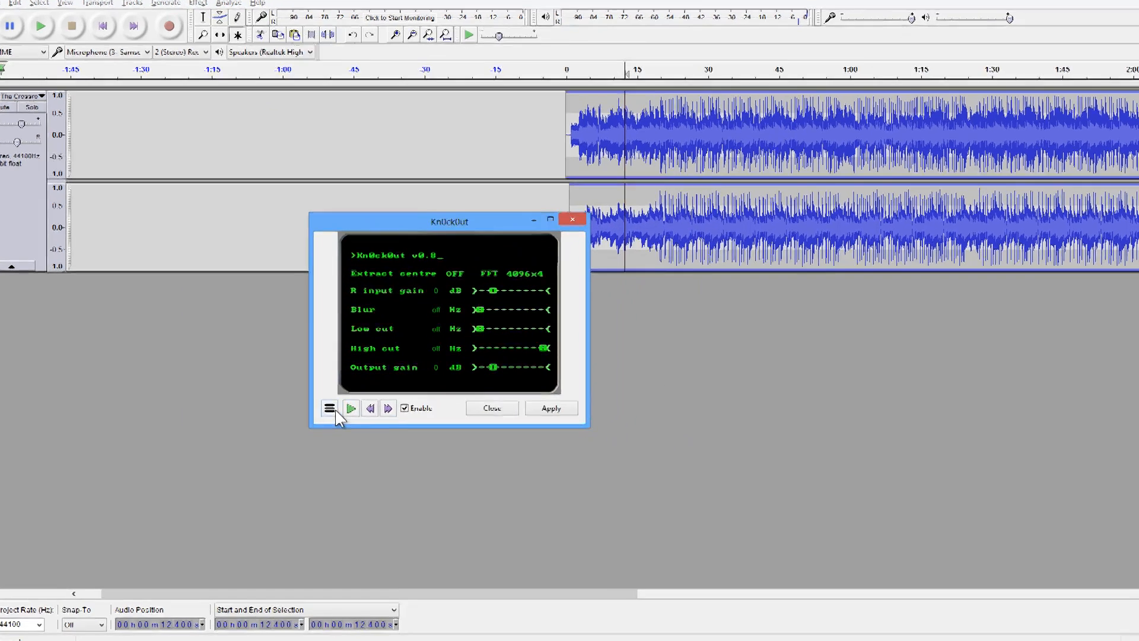
pyautogui.click(330, 410)
pyautogui.moveTo(393, 469)
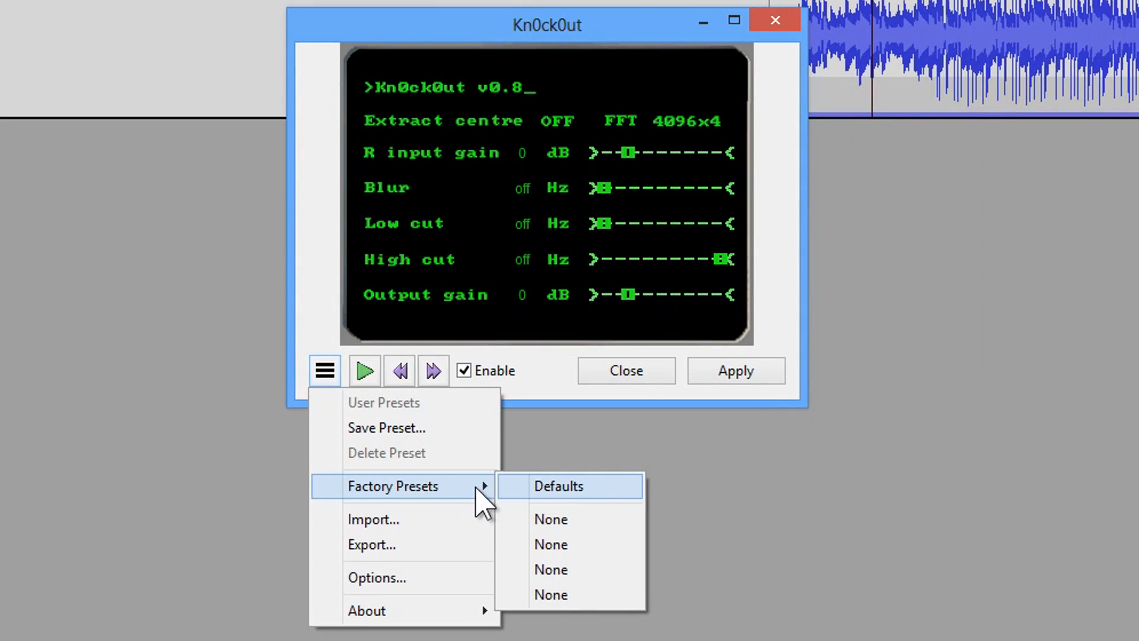
pyautogui.click(585, 487)
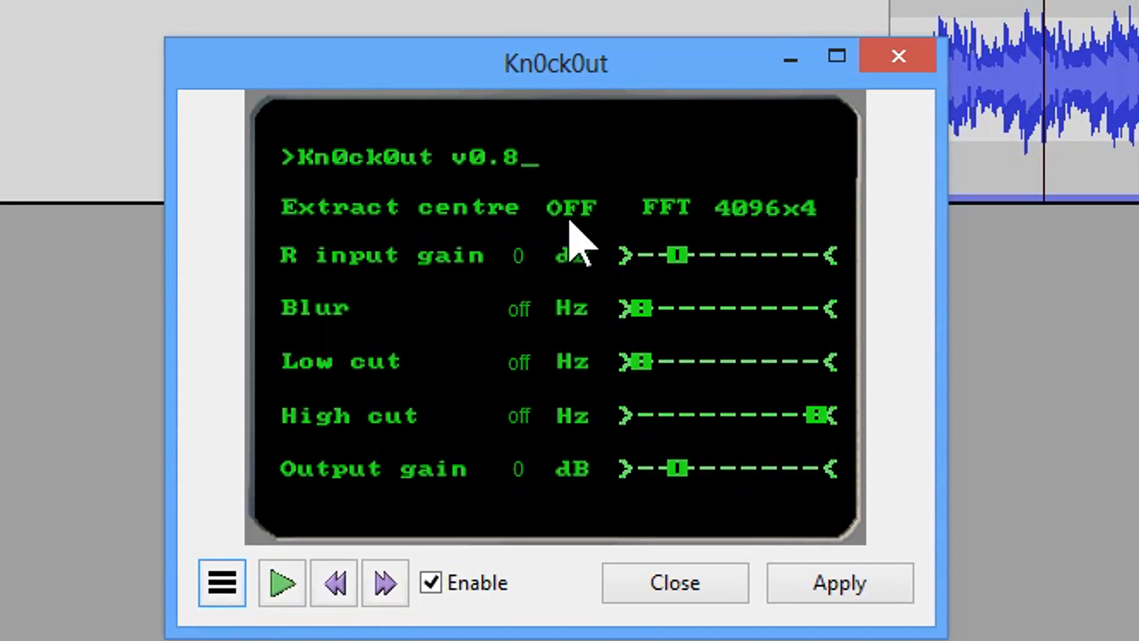
pyautogui.click(570, 224)
pyautogui.click(570, 223)
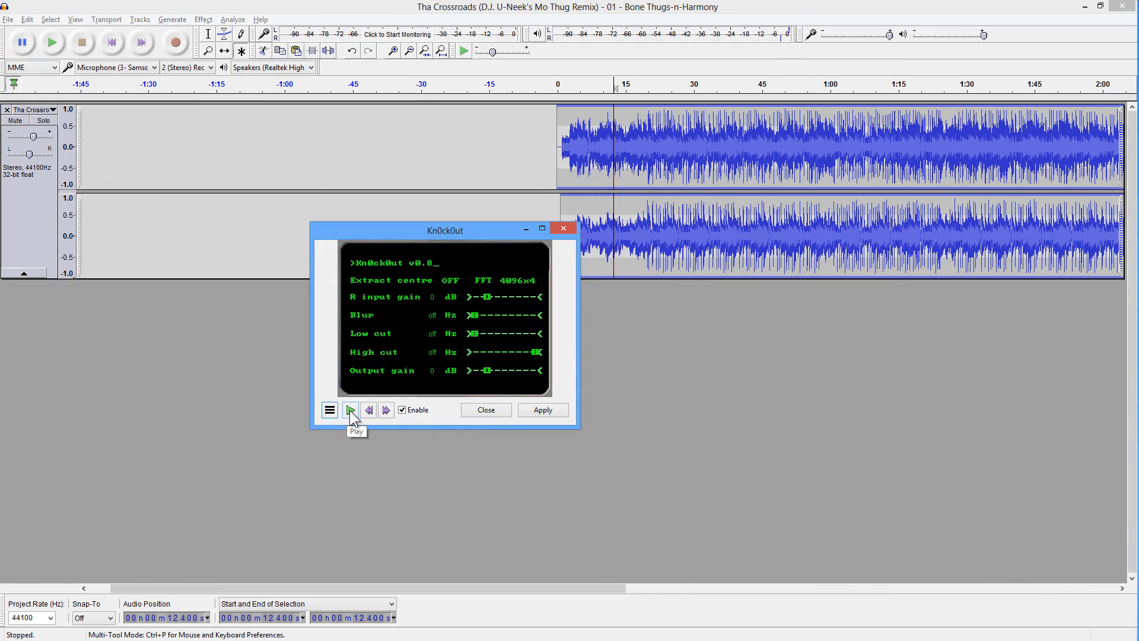
# Step: Preview the Kn0ck0ut result from about 12 seconds with the track gain raised, and close the effect without applying
pyautogui.click(351, 410)
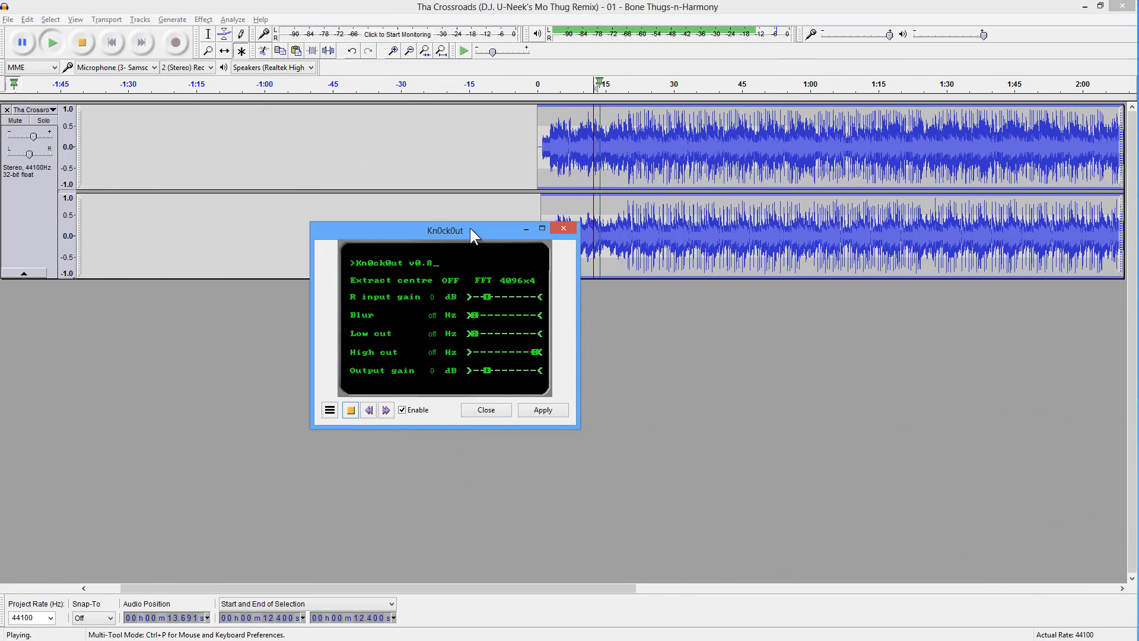
pyautogui.moveTo(30, 137); pyautogui.dragTo(34, 137)
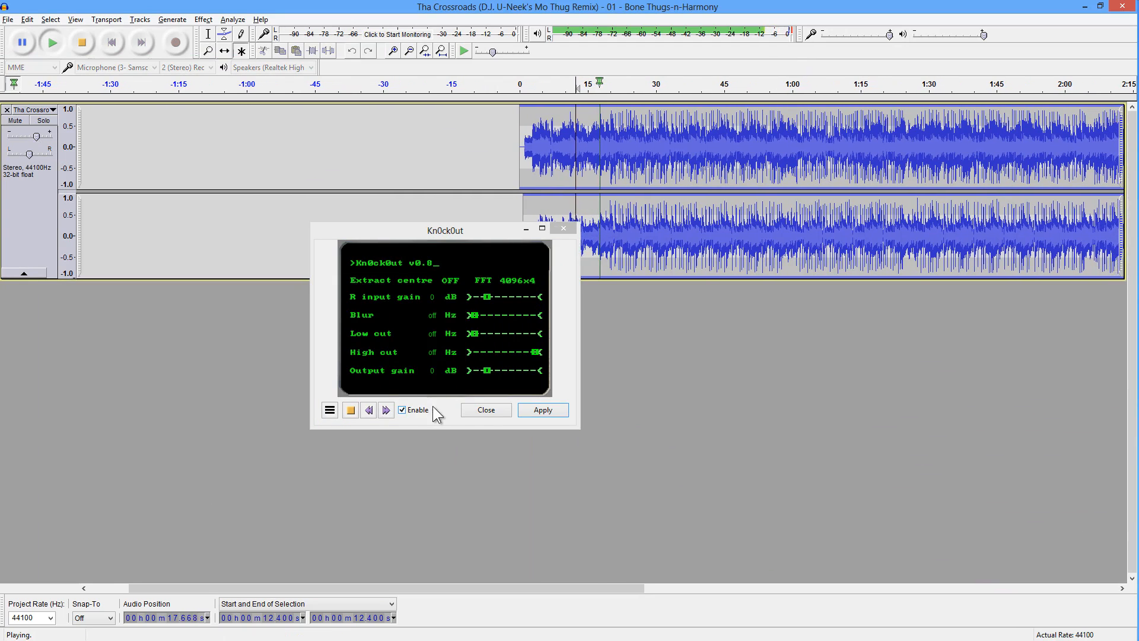
pyautogui.click(486, 410)
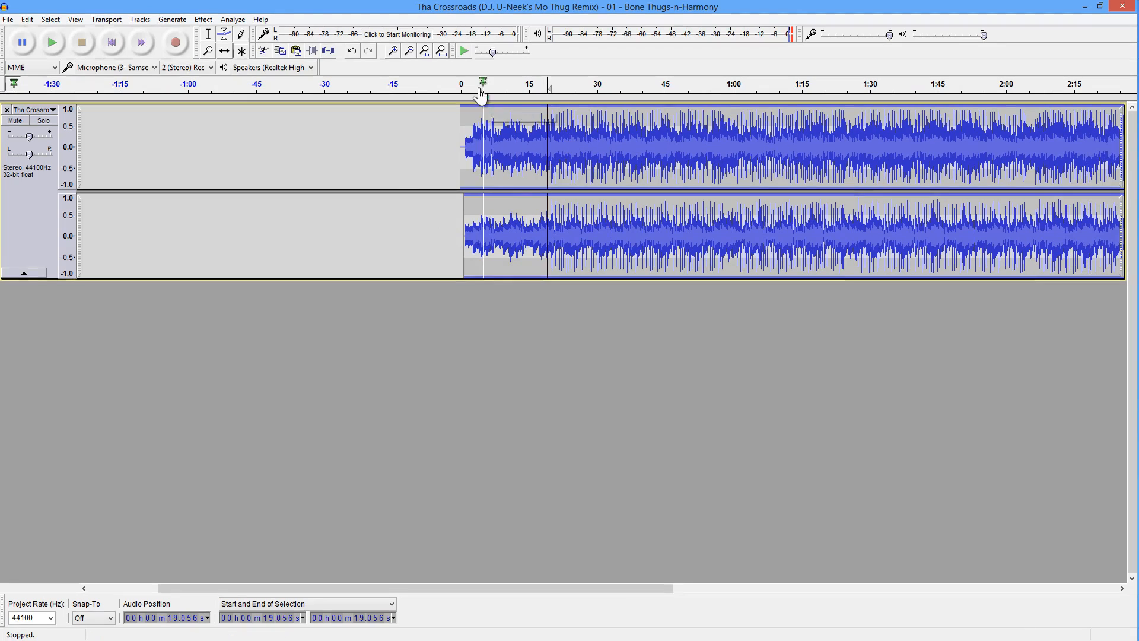
# Step: Fit the project in view and preview Kn0ck0ut from about 1:55 with the track gain raised
pyautogui.click(440, 51)
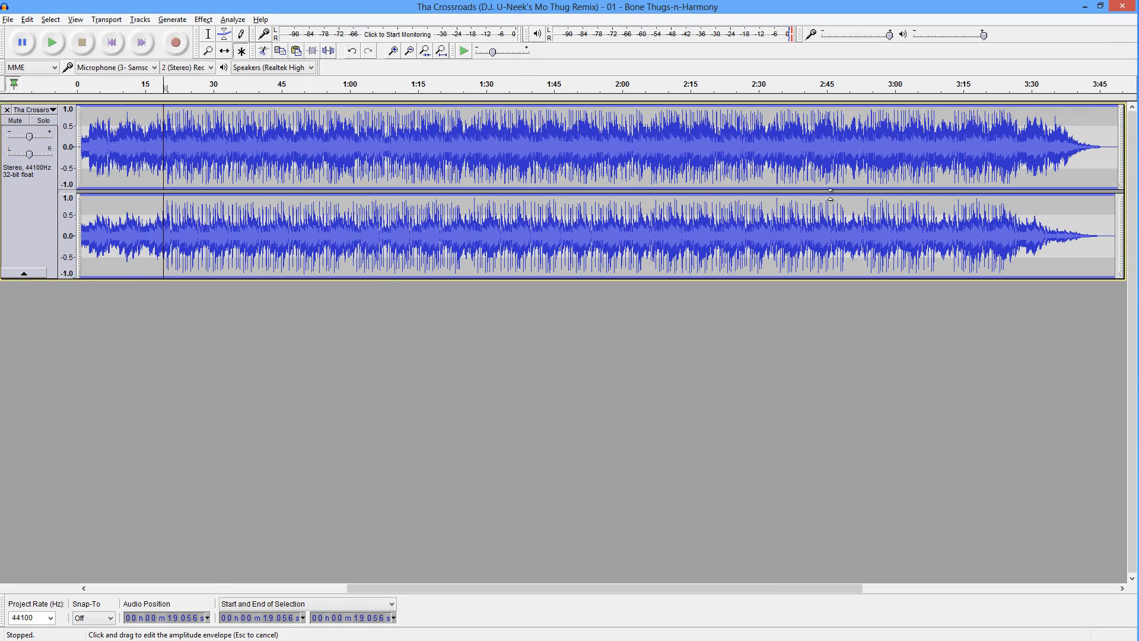
pyautogui.click(601, 152)
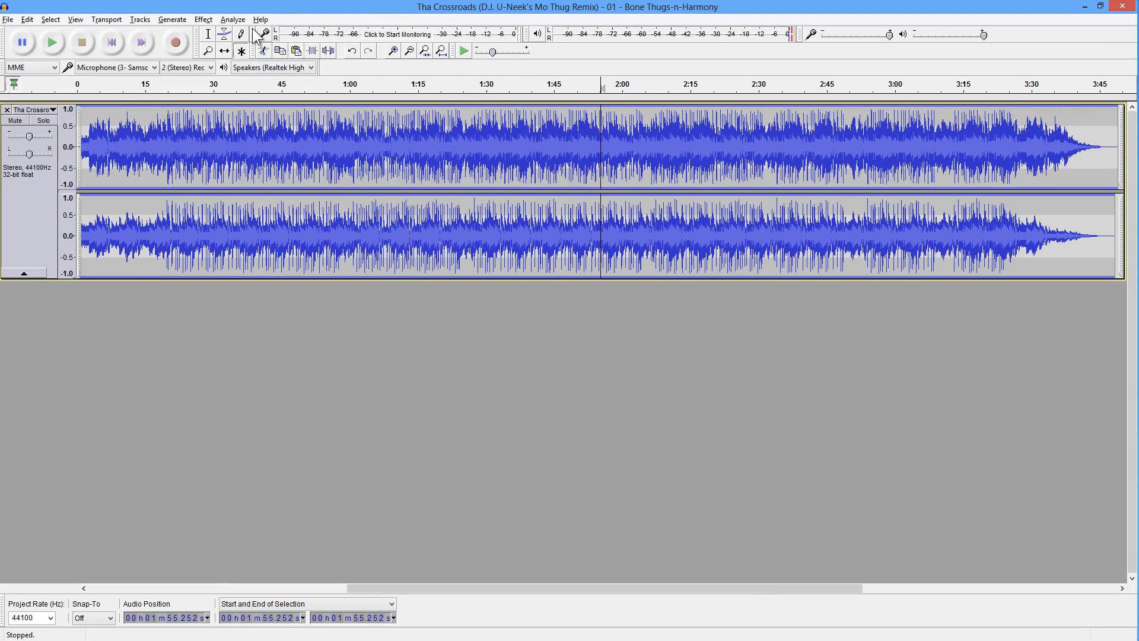
pyautogui.click(204, 19)
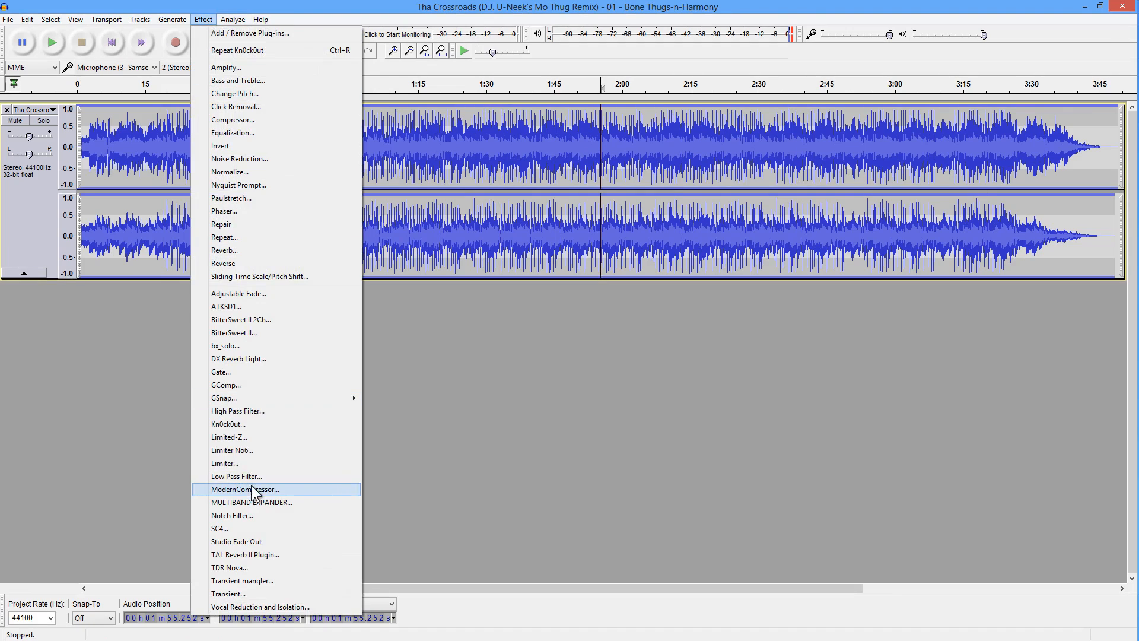
pyautogui.click(237, 423)
pyautogui.click(472, 406)
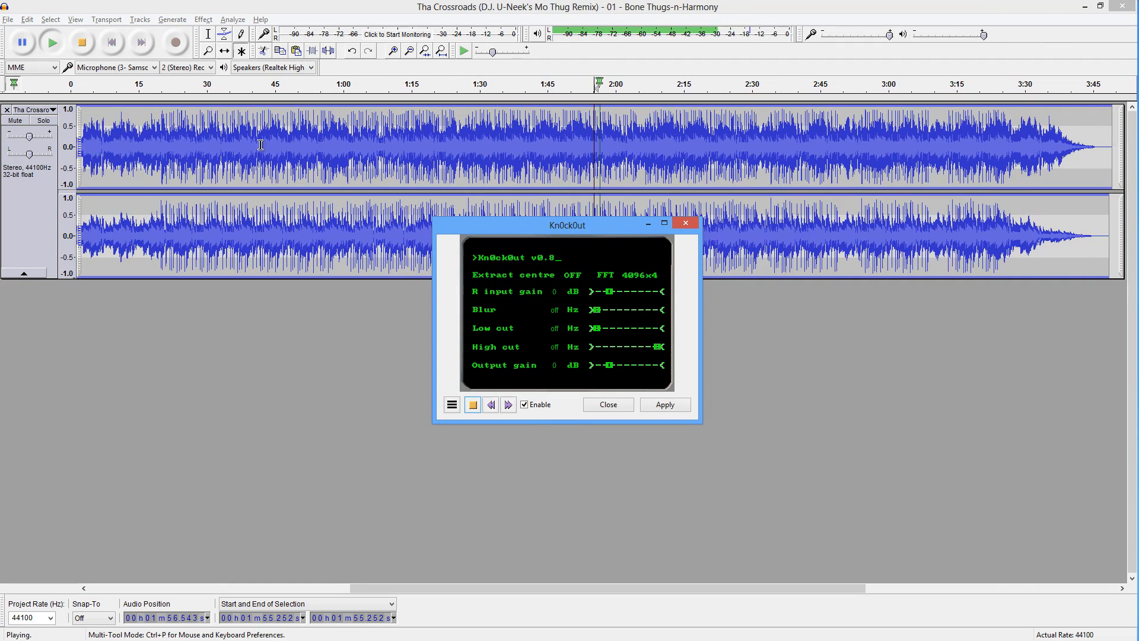
pyautogui.moveTo(37, 136); pyautogui.dragTo(42, 136)
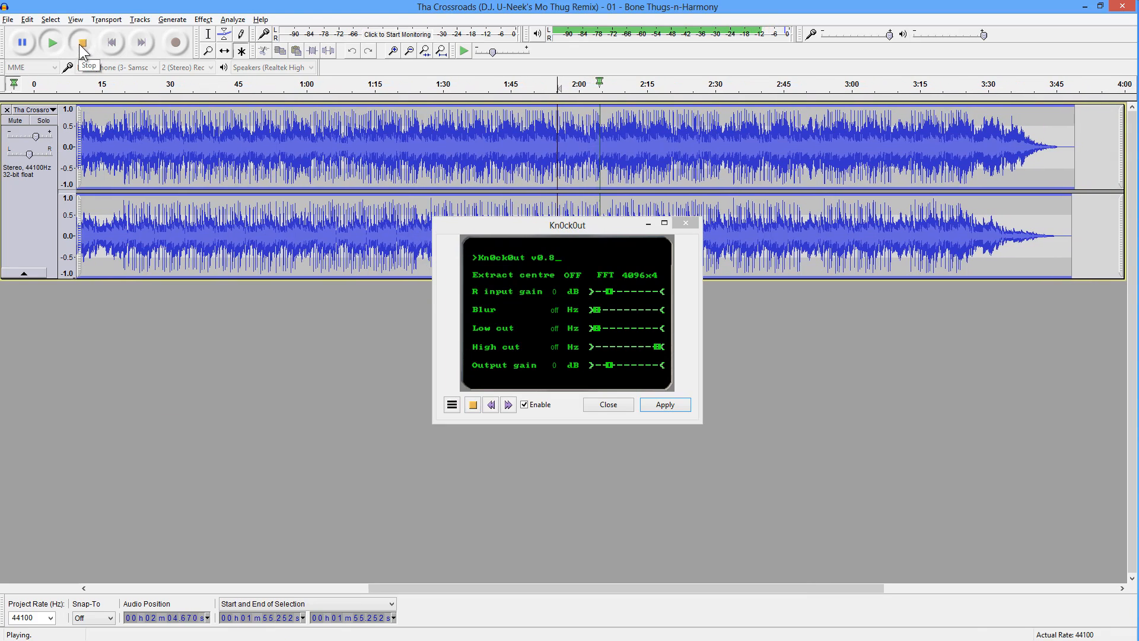
pyautogui.click(79, 43)
# Step: Listen to the extraction preview from about 3:03 and close the Kn0ck0ut effect without applying
pyautogui.moveTo(612, 227); pyautogui.dragTo(607, 252)
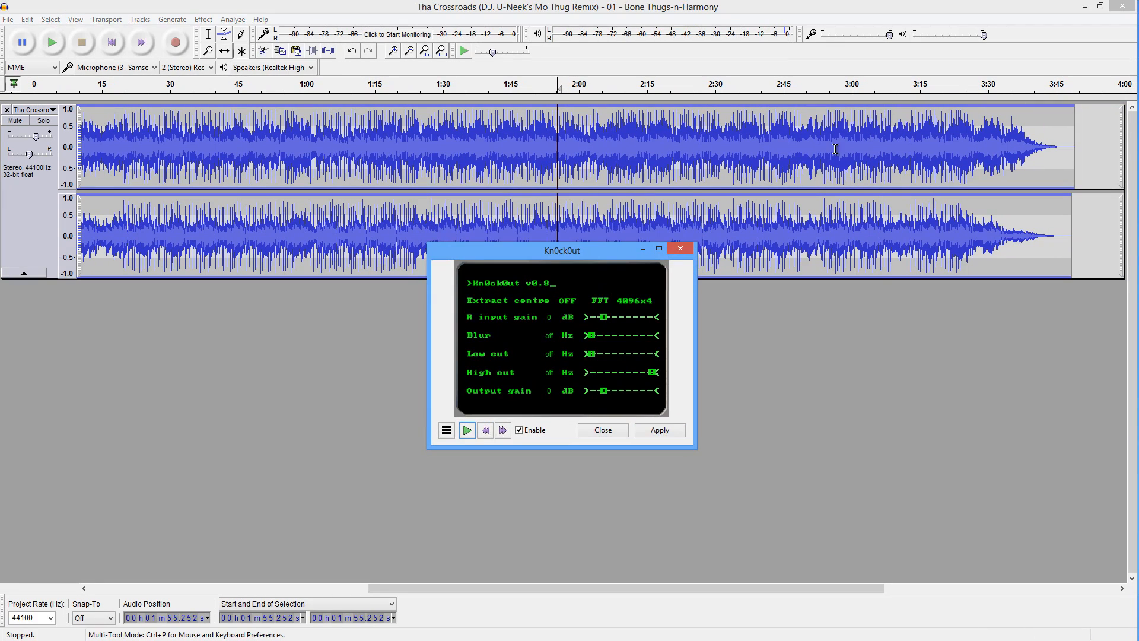
pyautogui.click(866, 147)
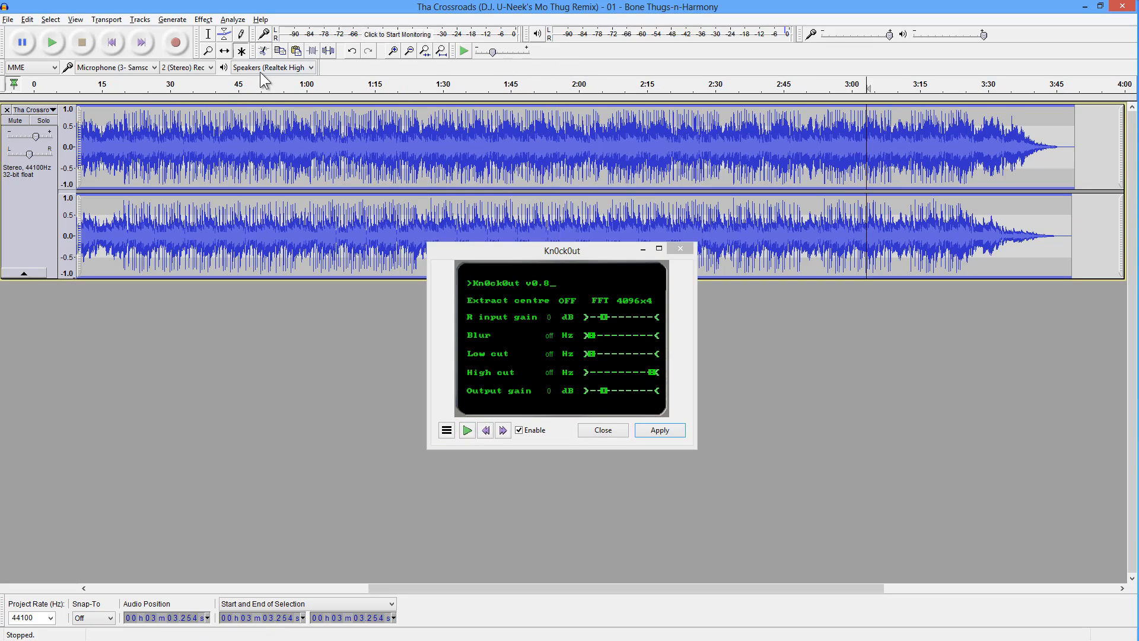
pyautogui.click(57, 50)
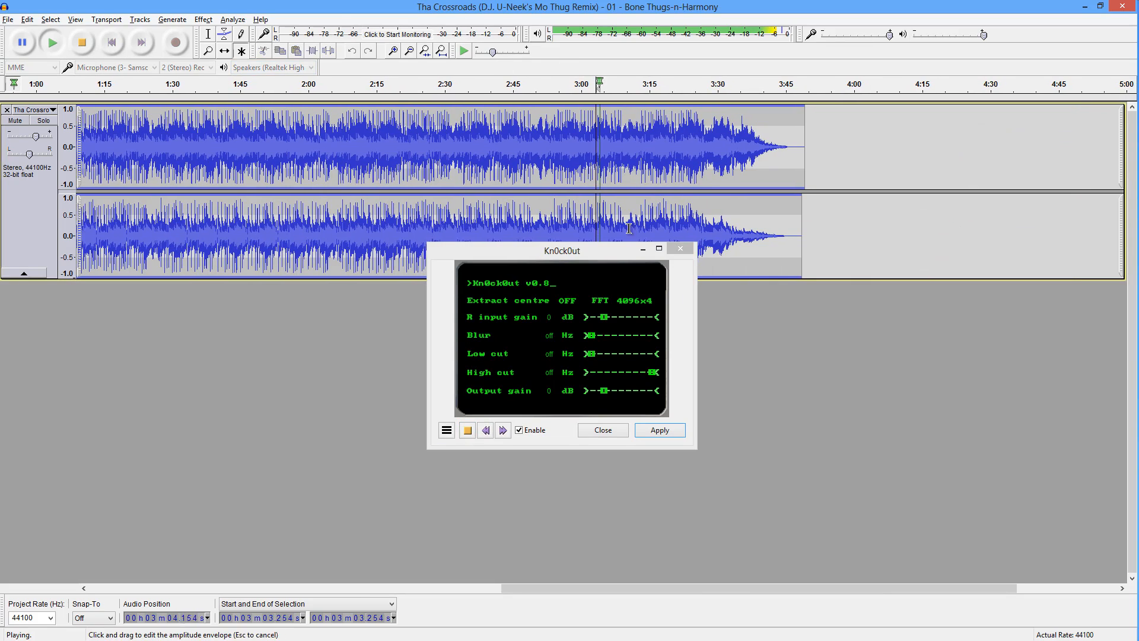
pyautogui.click(603, 429)
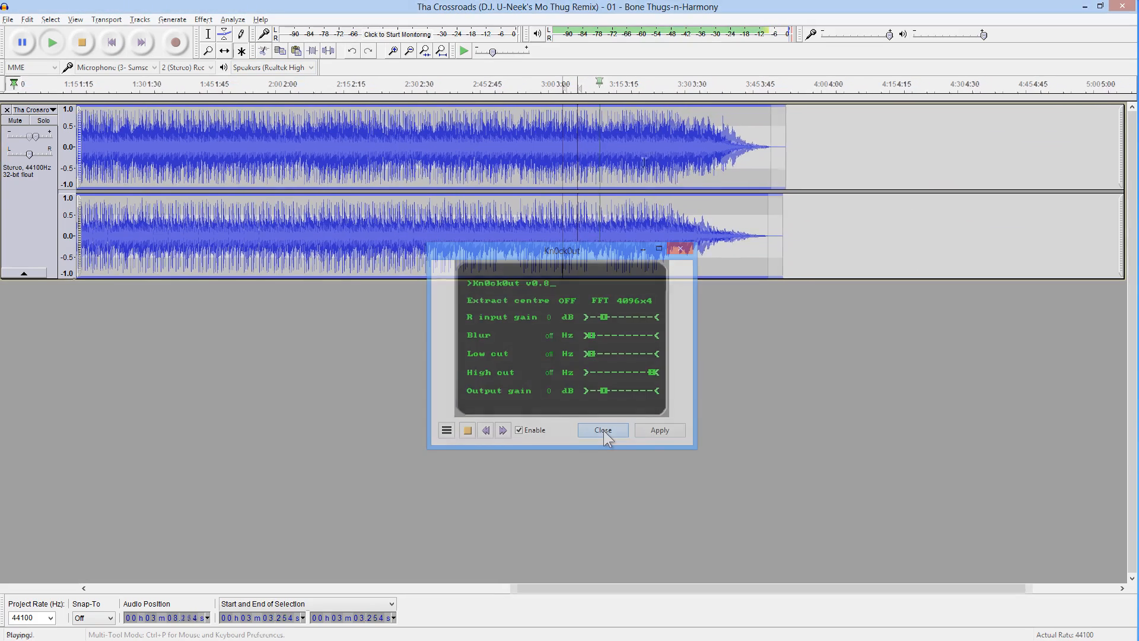
# Step: Reopen Kn0ck0ut at about 3:24, raise the track gain and preview the extraction near the song's end
pyautogui.click(655, 145)
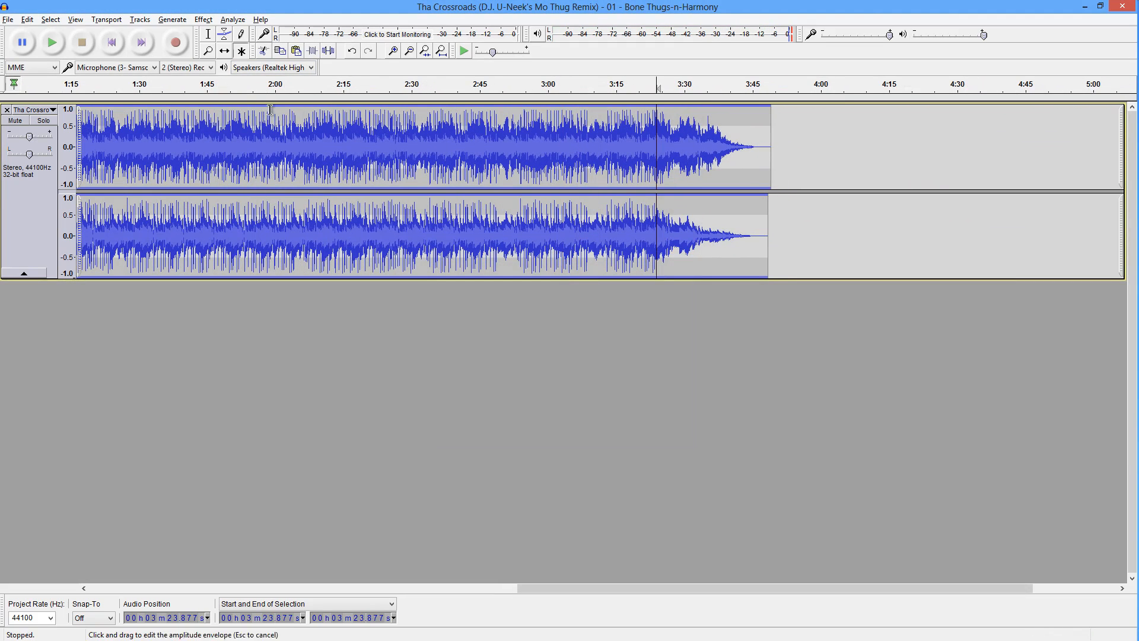
pyautogui.click(203, 20)
pyautogui.click(265, 423)
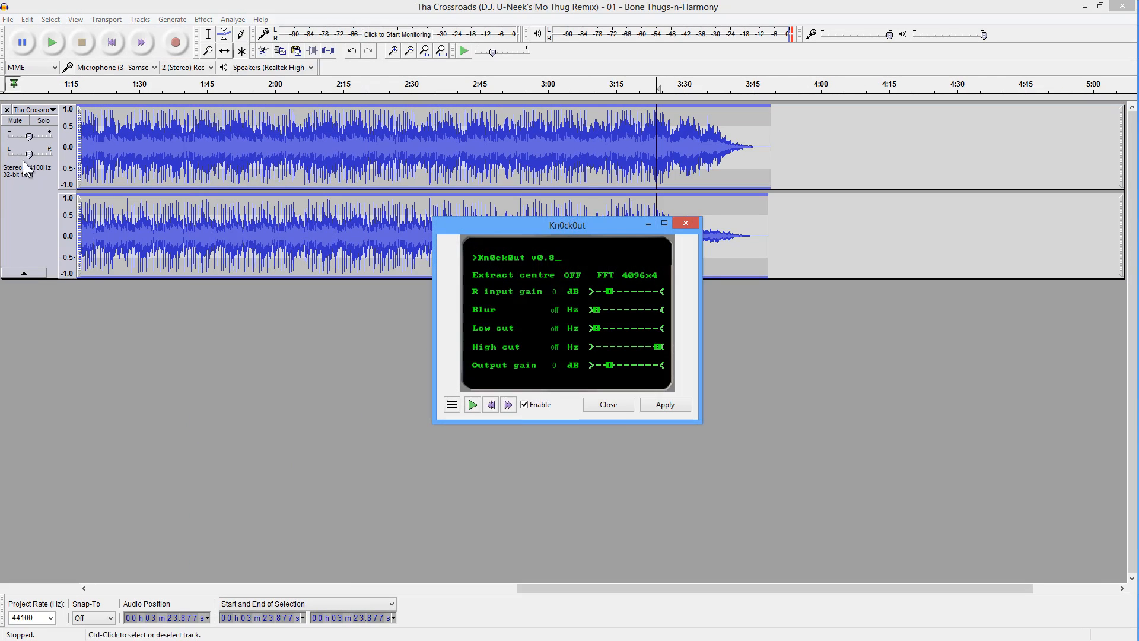
pyautogui.moveTo(28, 134); pyautogui.dragTo(35, 137)
pyautogui.click(473, 404)
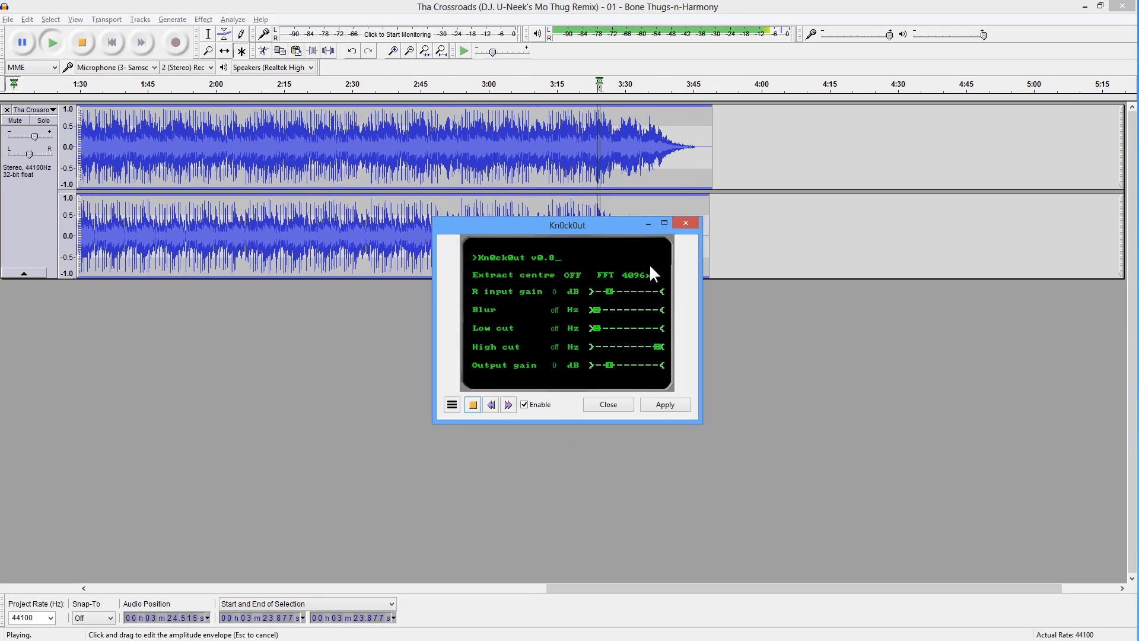
# Step: Listen to the rest of the extraction preview near the song's end and close the Kn0ck0ut effect without applying
pyautogui.moveTo(619, 227); pyautogui.dragTo(613, 288)
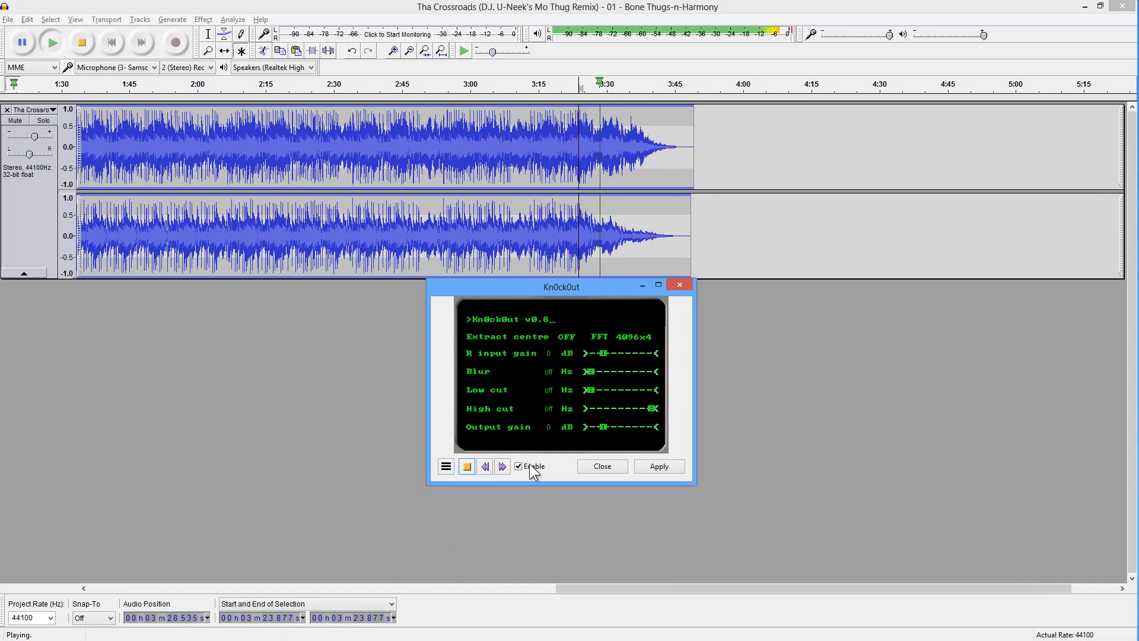
pyautogui.click(467, 466)
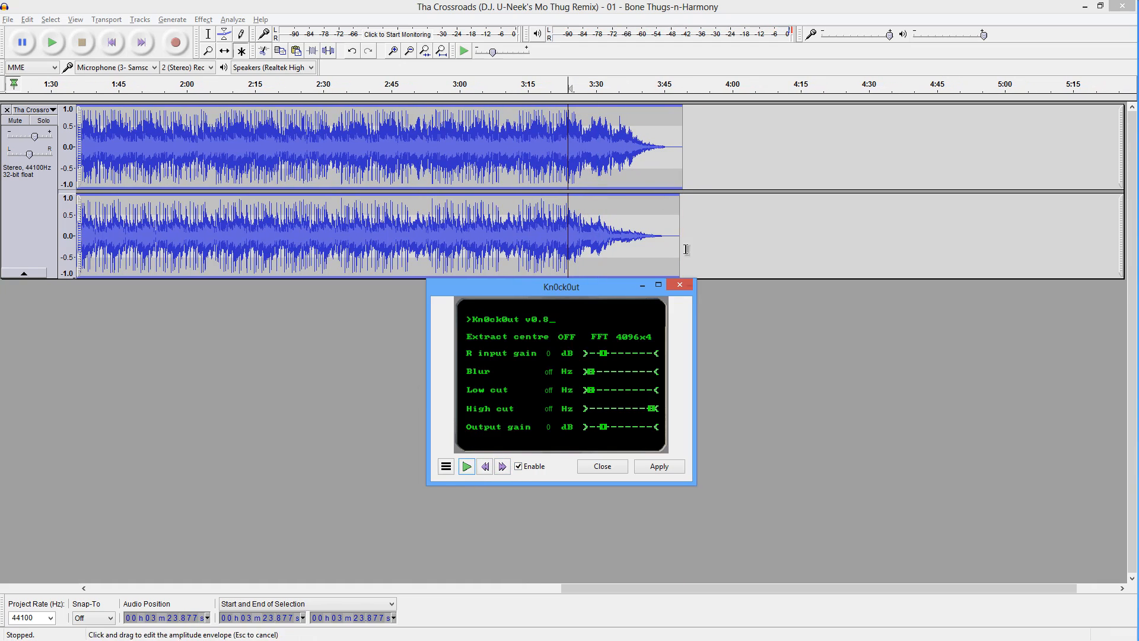
pyautogui.click(681, 285)
# Step: Fit the project in view and mark the song's ending from about 3:17 to 3:46 for inspection
pyautogui.click(524, 163)
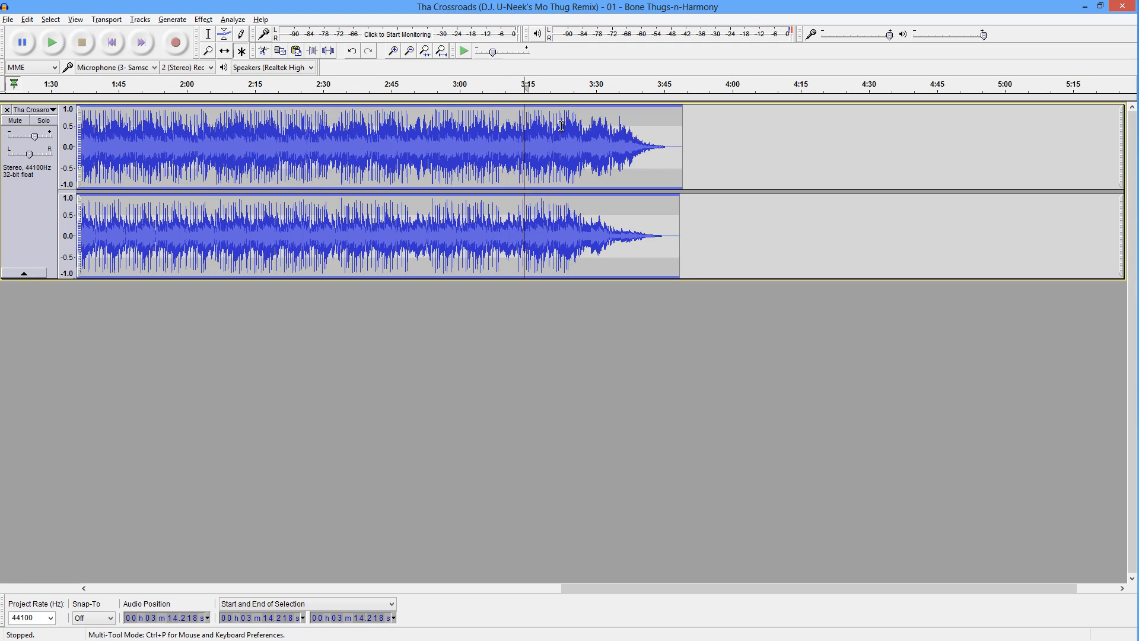
pyautogui.click(556, 245)
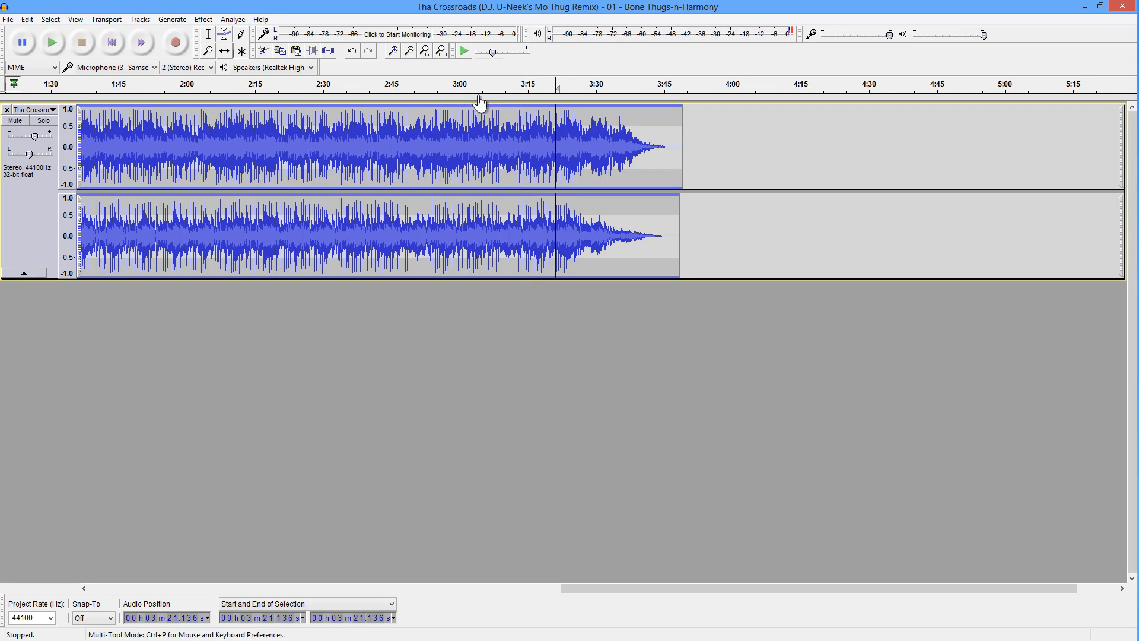
pyautogui.click(443, 52)
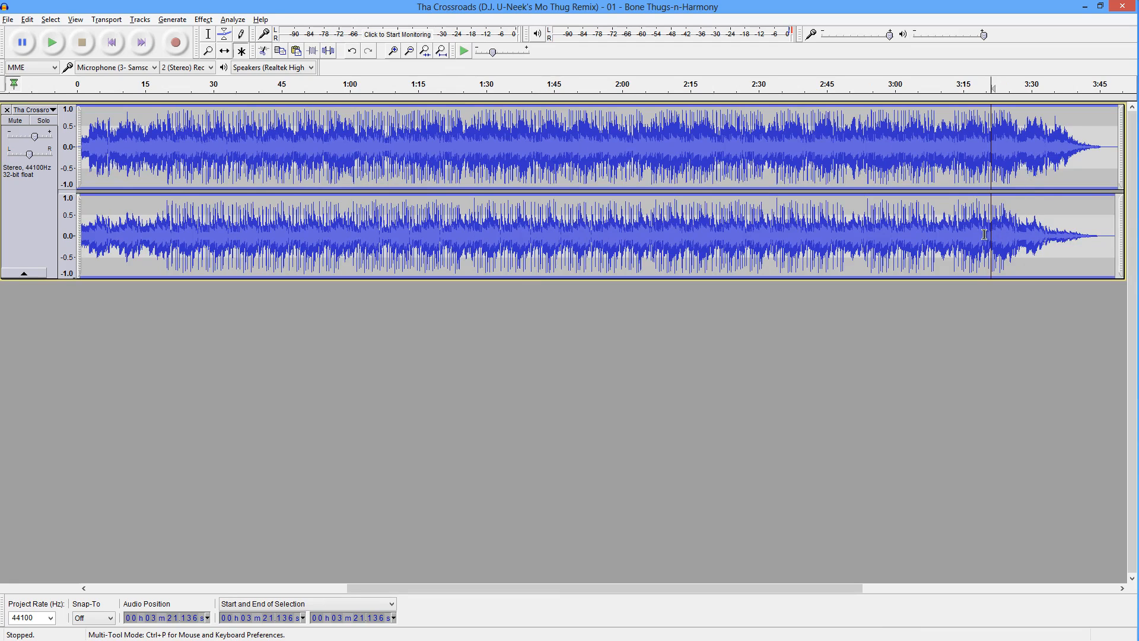
pyautogui.moveTo(975, 231); pyautogui.dragTo(1100, 235)
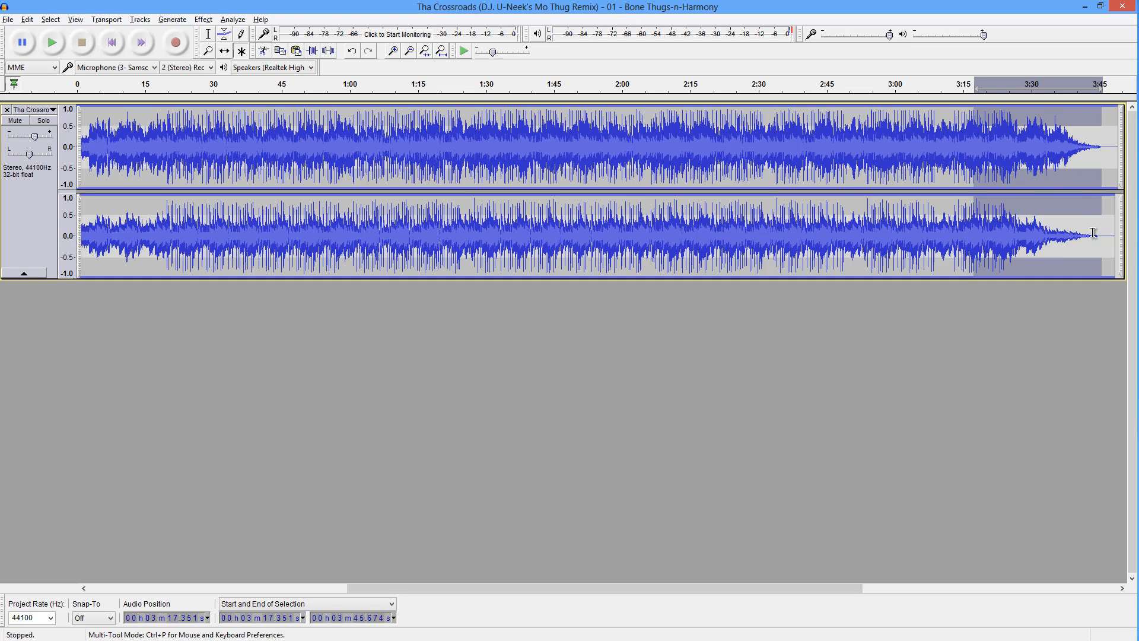
pyautogui.click(961, 145)
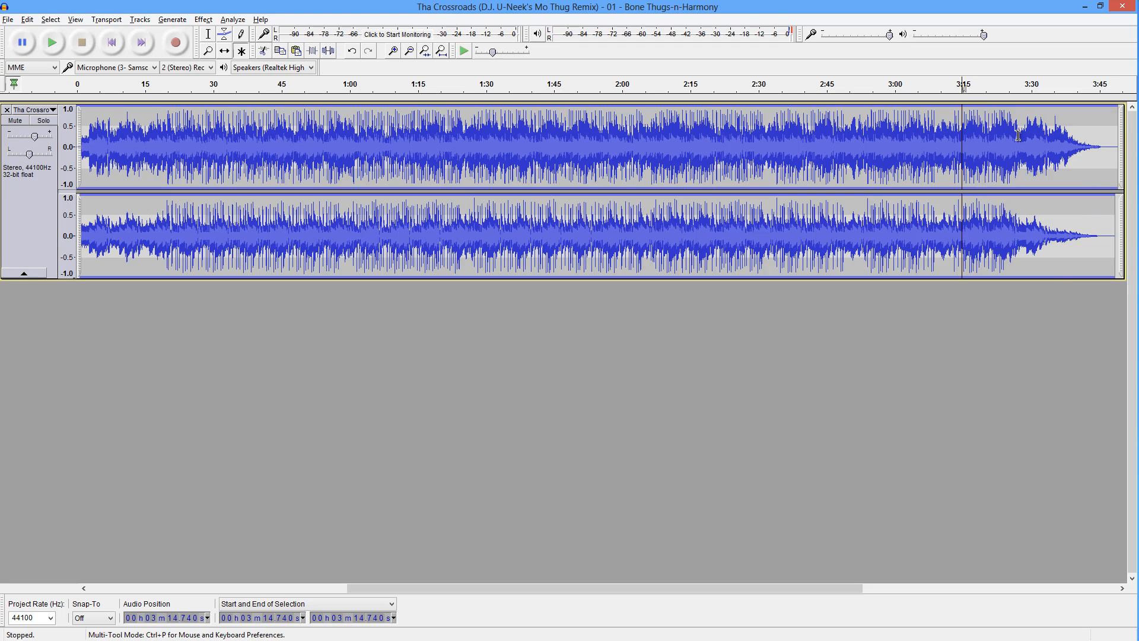
# Step: Preview Kn0ck0ut from about 3:23 with R input gain 7 dB, Blur 47 Hz and Low cut 370 Hz, and close it without applying
pyautogui.click(999, 157)
pyautogui.click(204, 20)
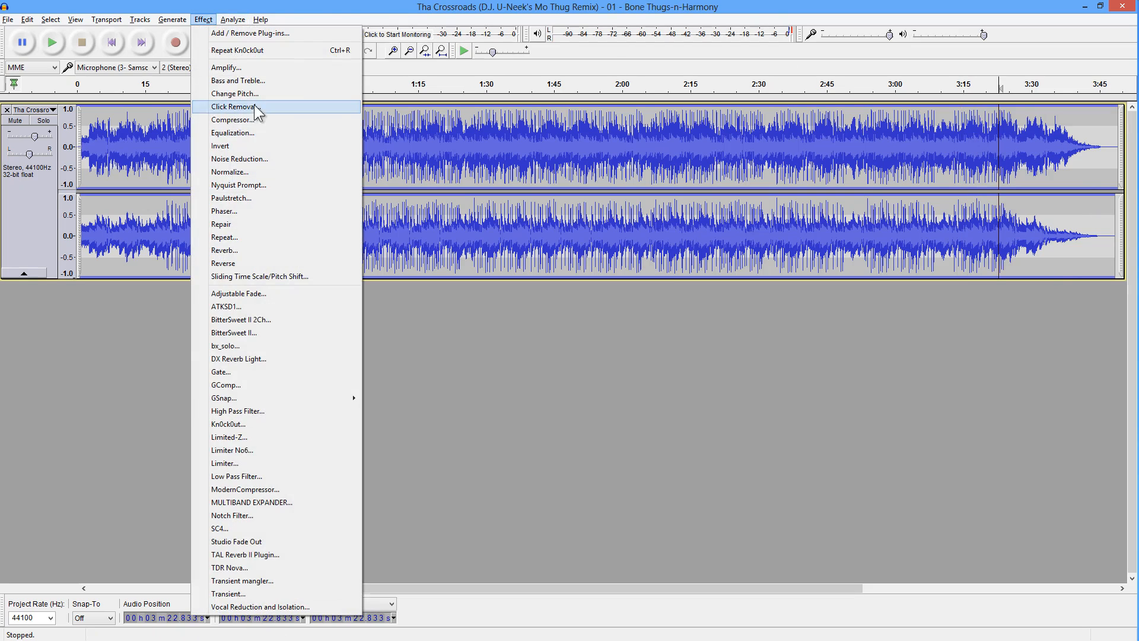
pyautogui.click(249, 422)
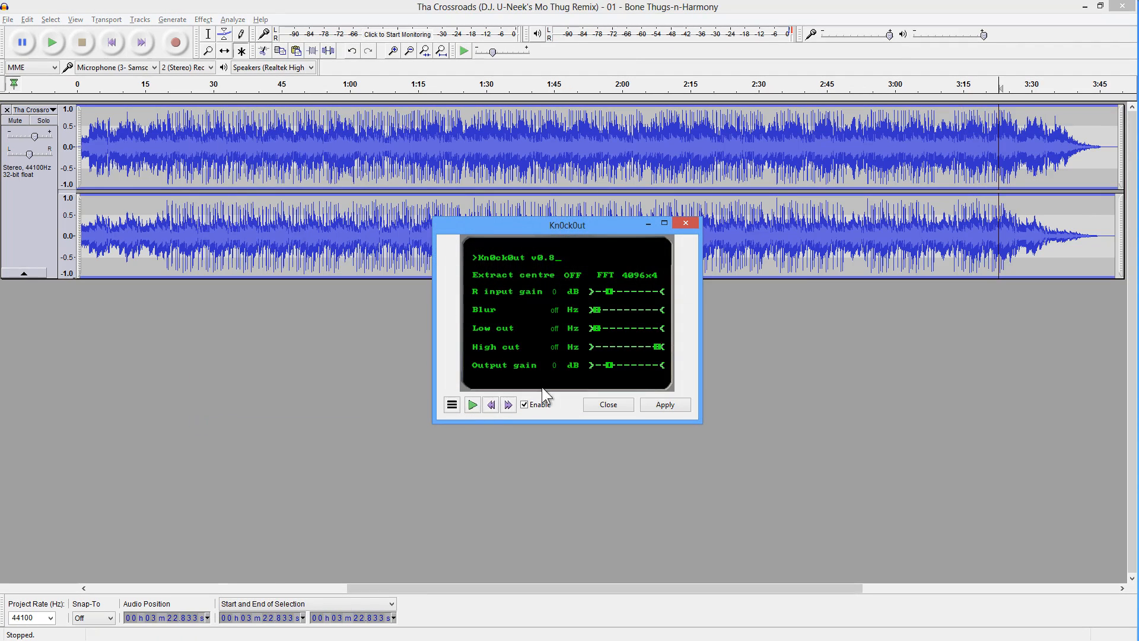
pyautogui.click(473, 405)
pyautogui.moveTo(611, 291); pyautogui.dragTo(631, 289)
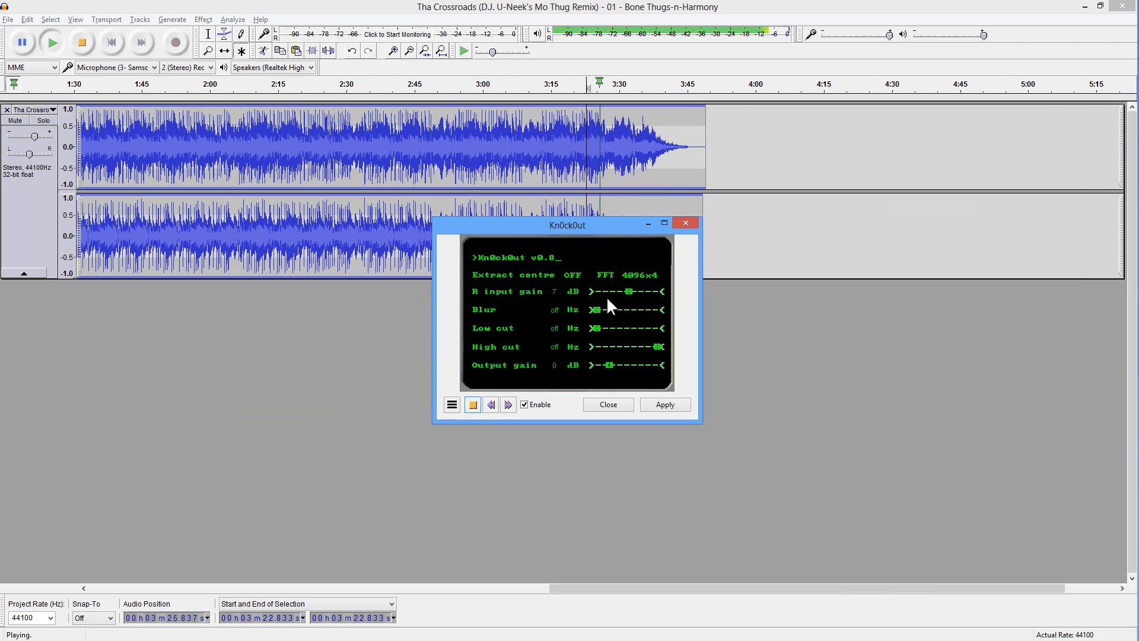
pyautogui.click(597, 309)
pyautogui.moveTo(597, 309); pyautogui.dragTo(610, 326)
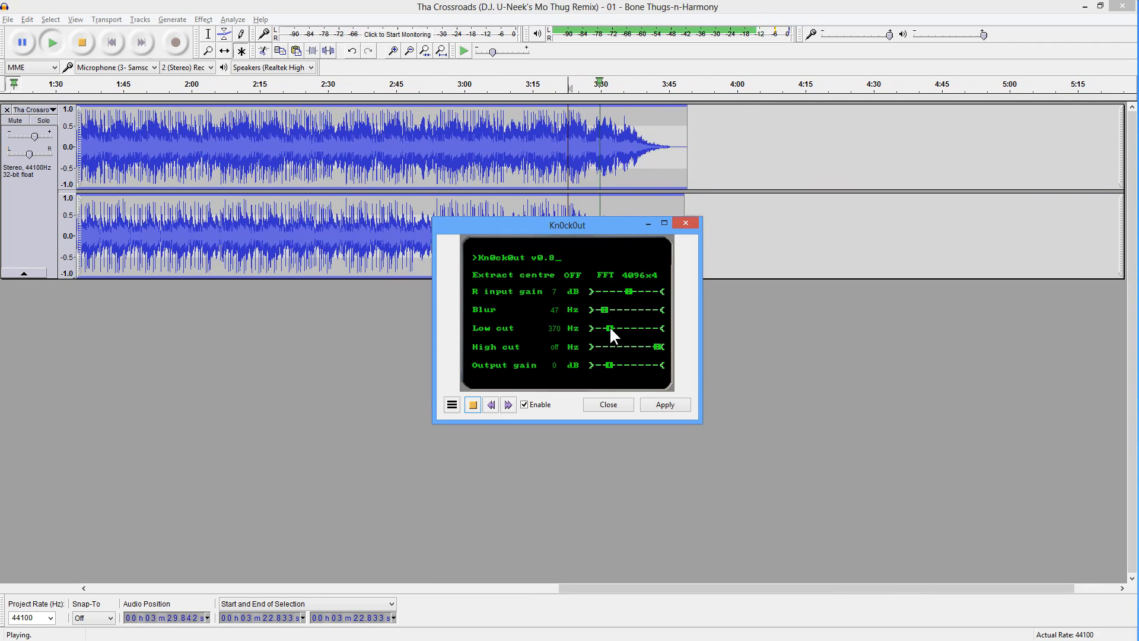
pyautogui.click(593, 404)
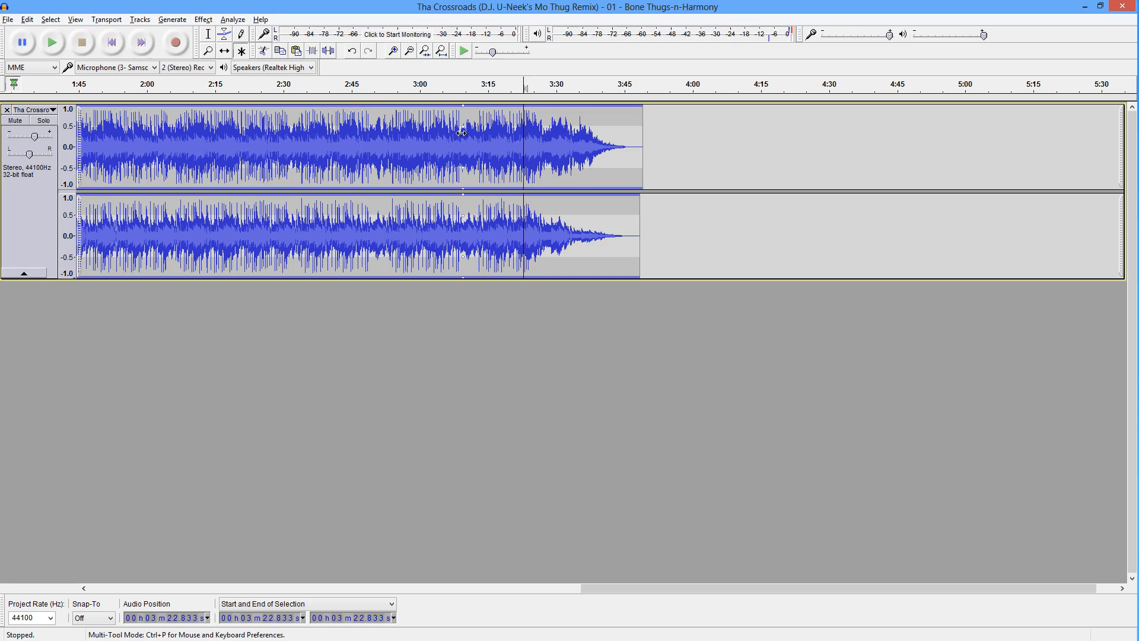
# Step: Fit the project in view and select the song's opening section from the start to about 43.7 seconds
pyautogui.click(484, 135)
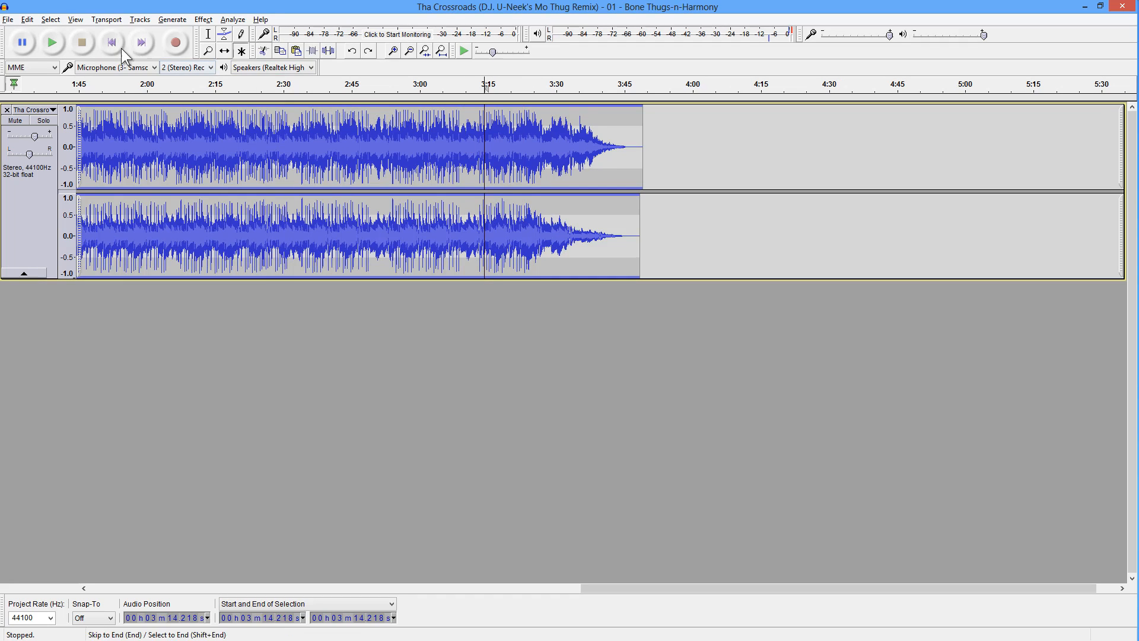
pyautogui.click(410, 51)
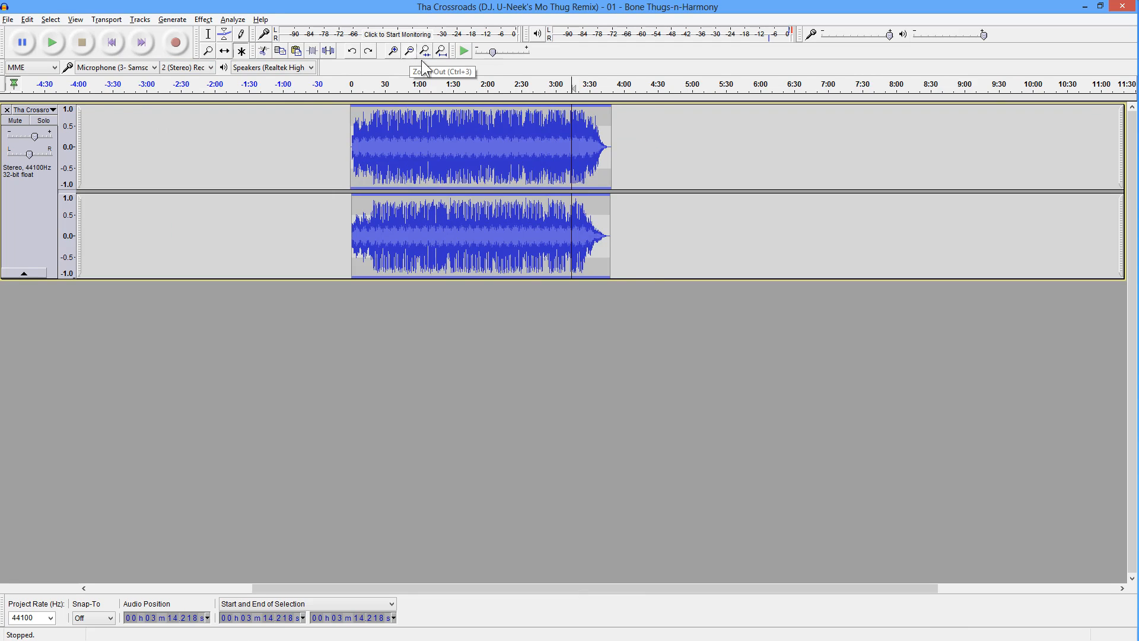
pyautogui.moveTo(351, 145); pyautogui.dragTo(763, 145)
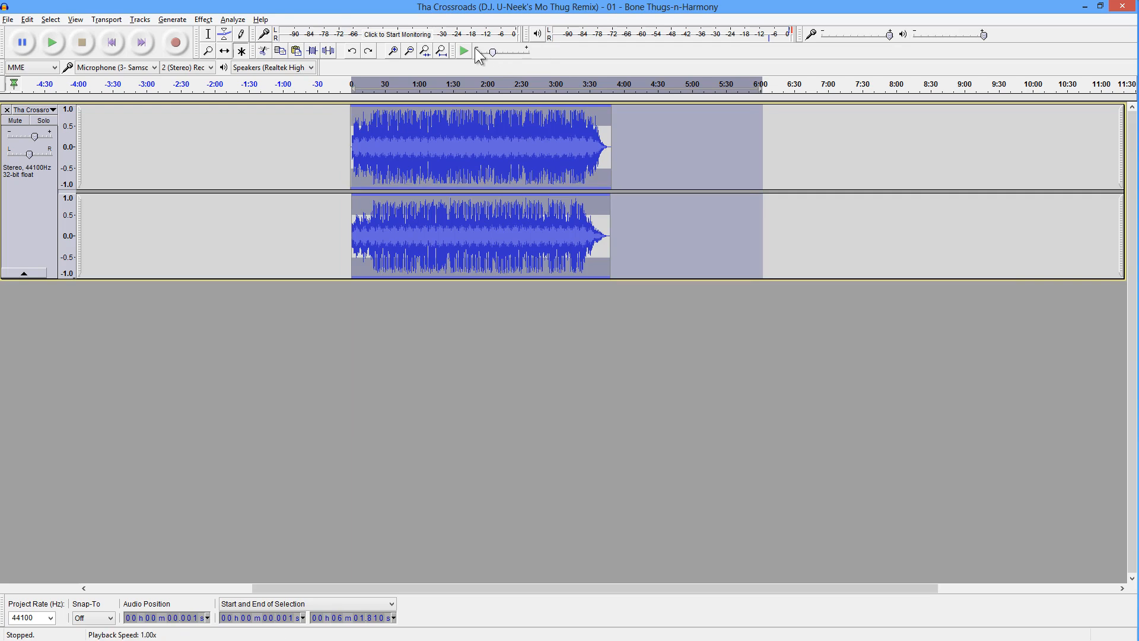
pyautogui.click(441, 51)
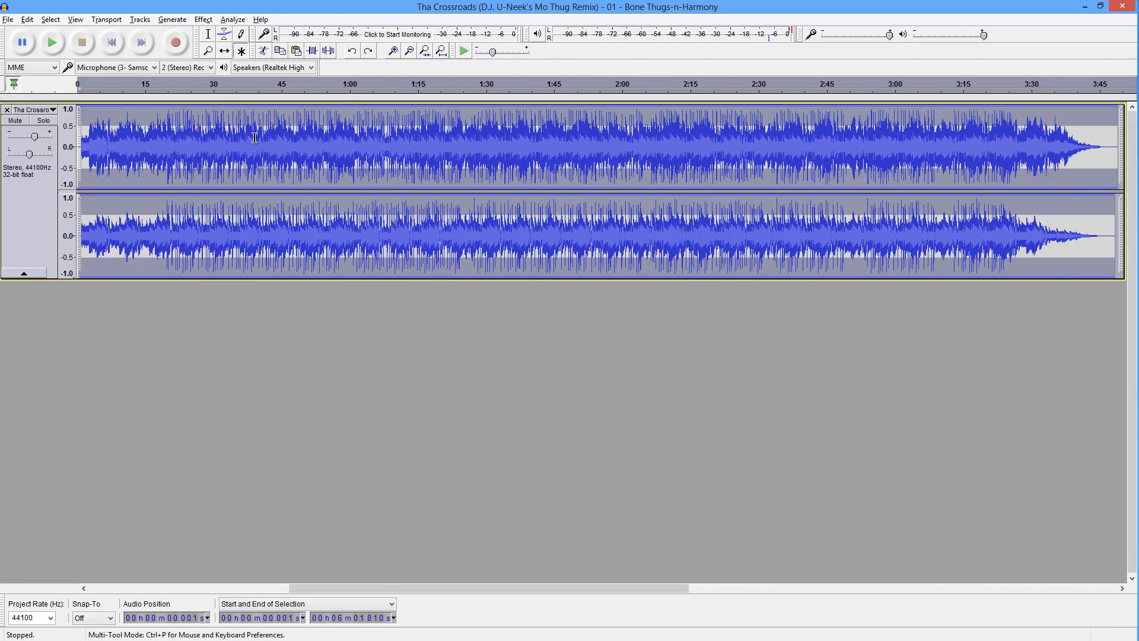
pyautogui.moveTo(276, 144); pyautogui.dragTo(66, 144)
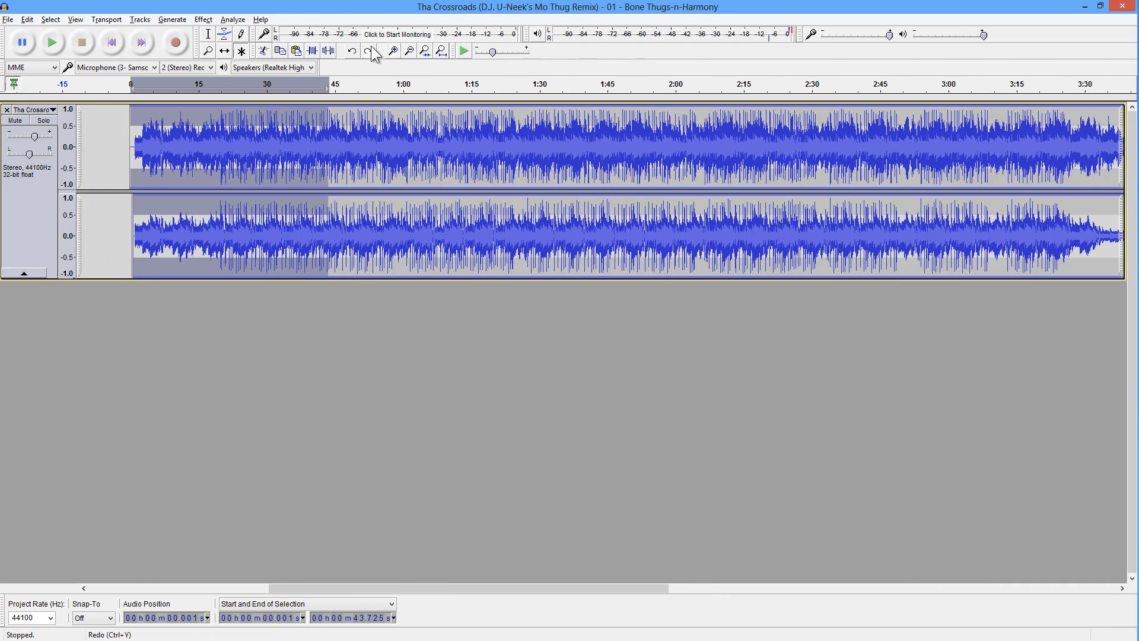
# Step: Reset Kn0ck0ut to its default settings, preview the selected opening section and close the effect without applying
pyautogui.click(204, 18)
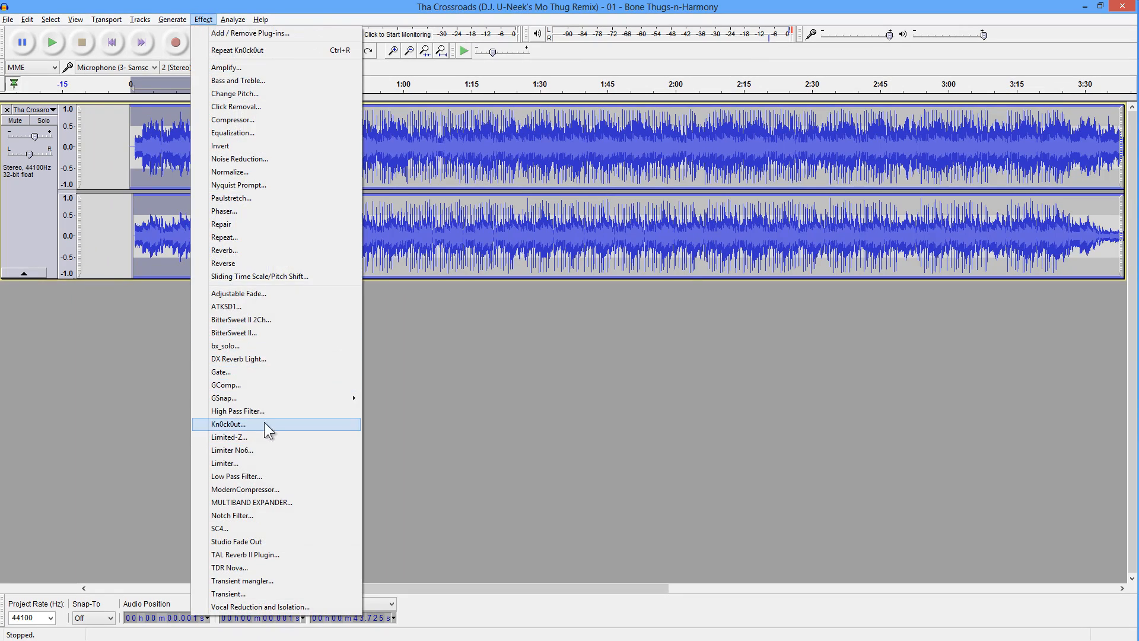
pyautogui.click(265, 423)
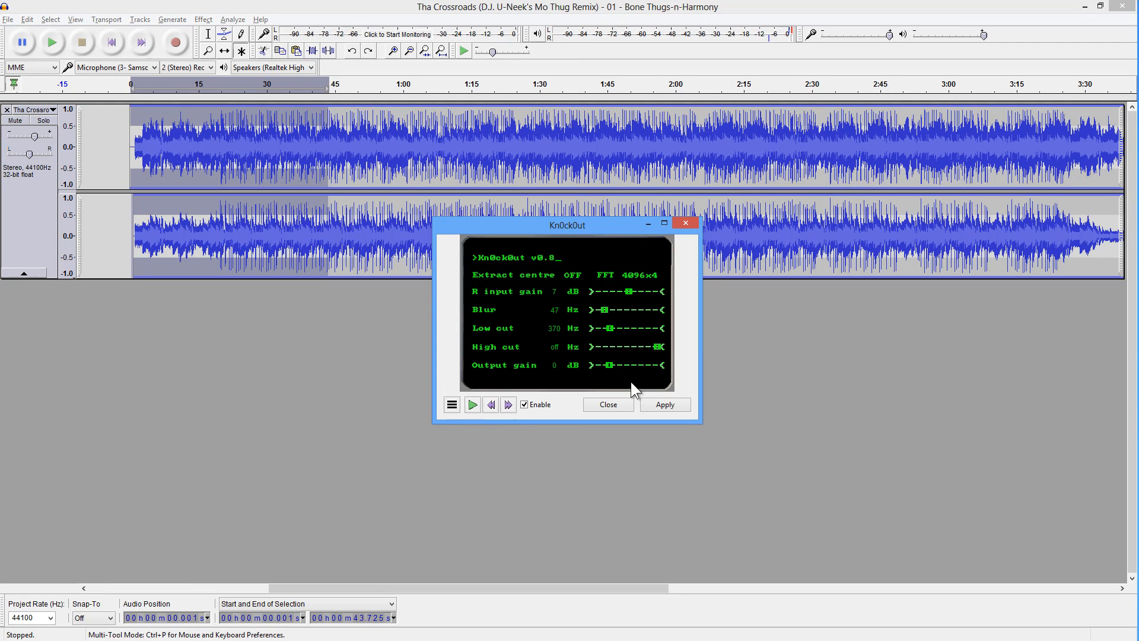
pyautogui.click(454, 409)
pyautogui.moveTo(510, 464)
pyautogui.click(573, 464)
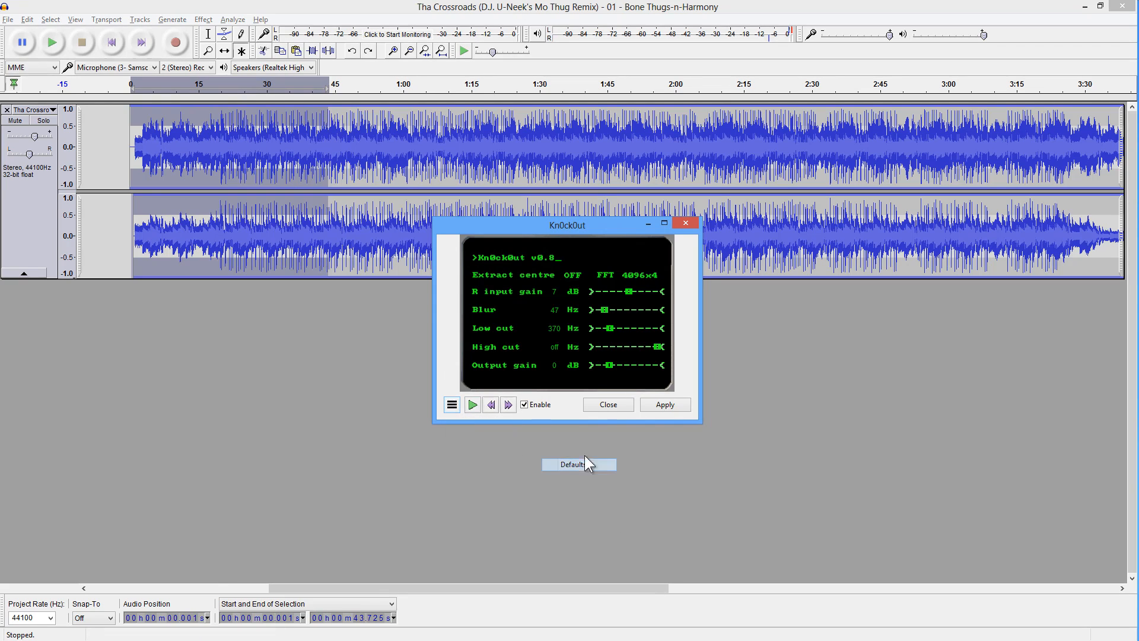
pyautogui.click(473, 405)
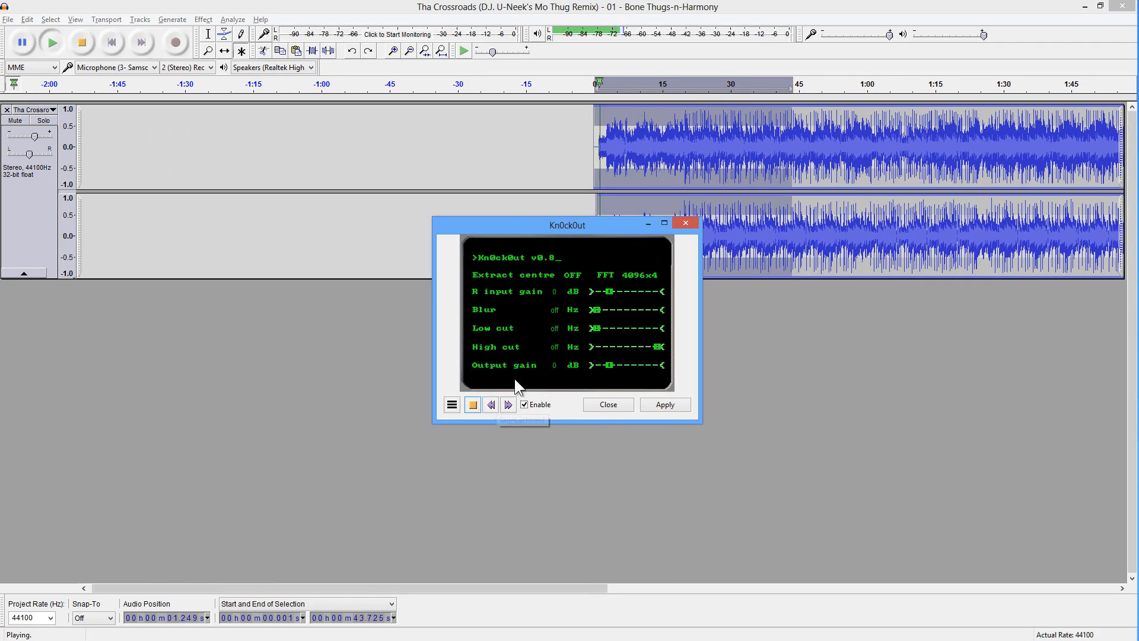
pyautogui.moveTo(555, 226); pyautogui.dragTo(459, 268)
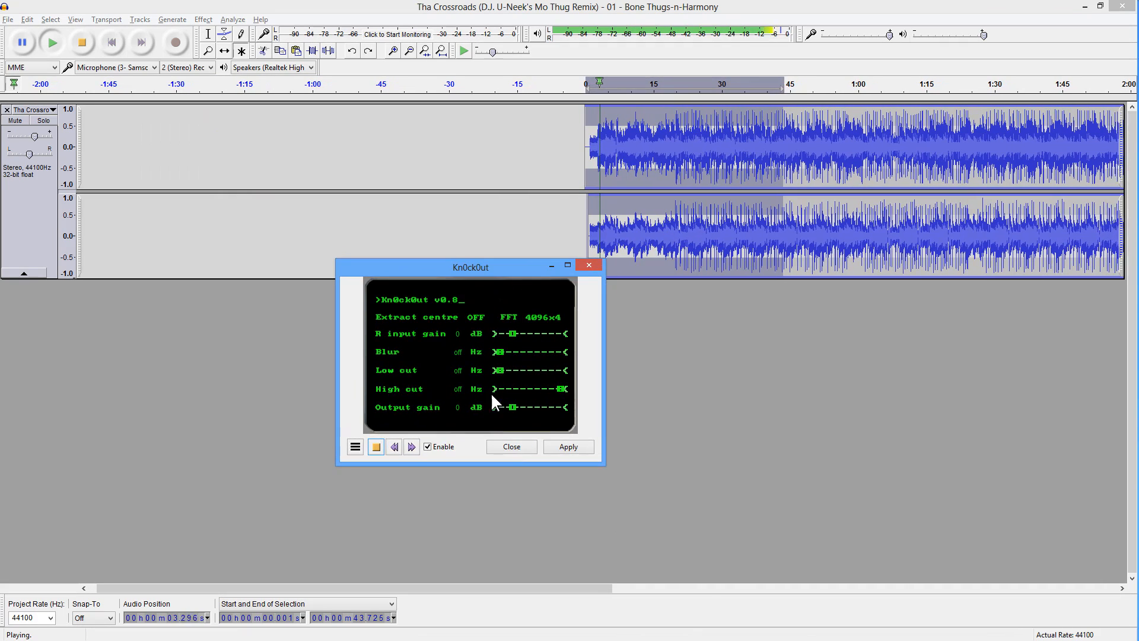
pyautogui.click(512, 446)
# Step: Reopen Kn0ck0ut, preview it briefly and apply it with default settings to the selected opening section
pyautogui.click(204, 19)
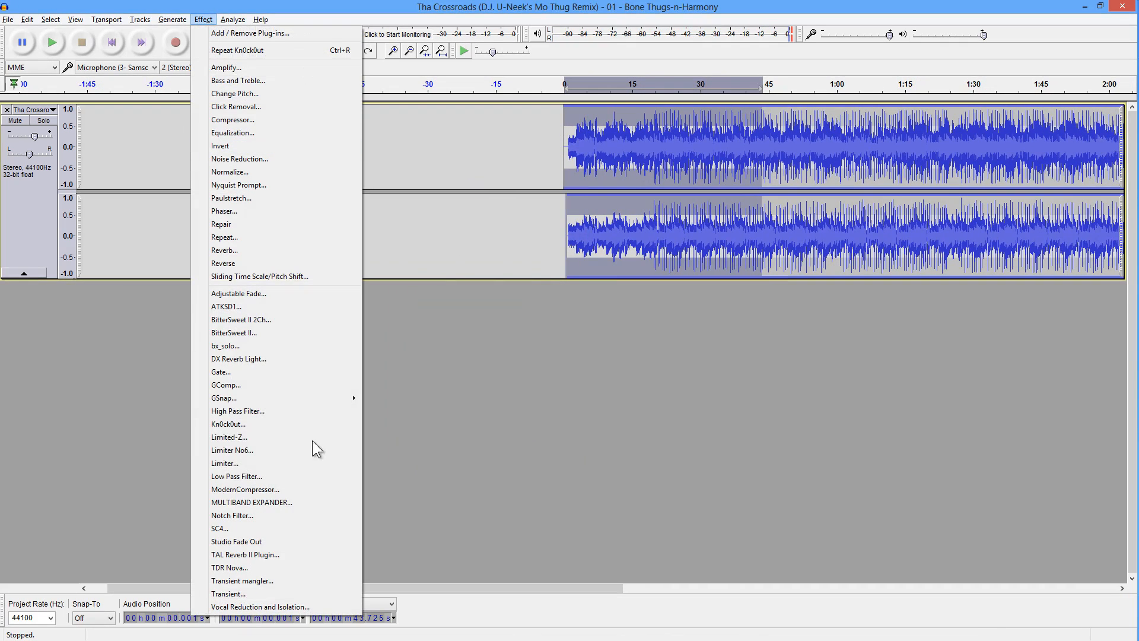
pyautogui.click(280, 424)
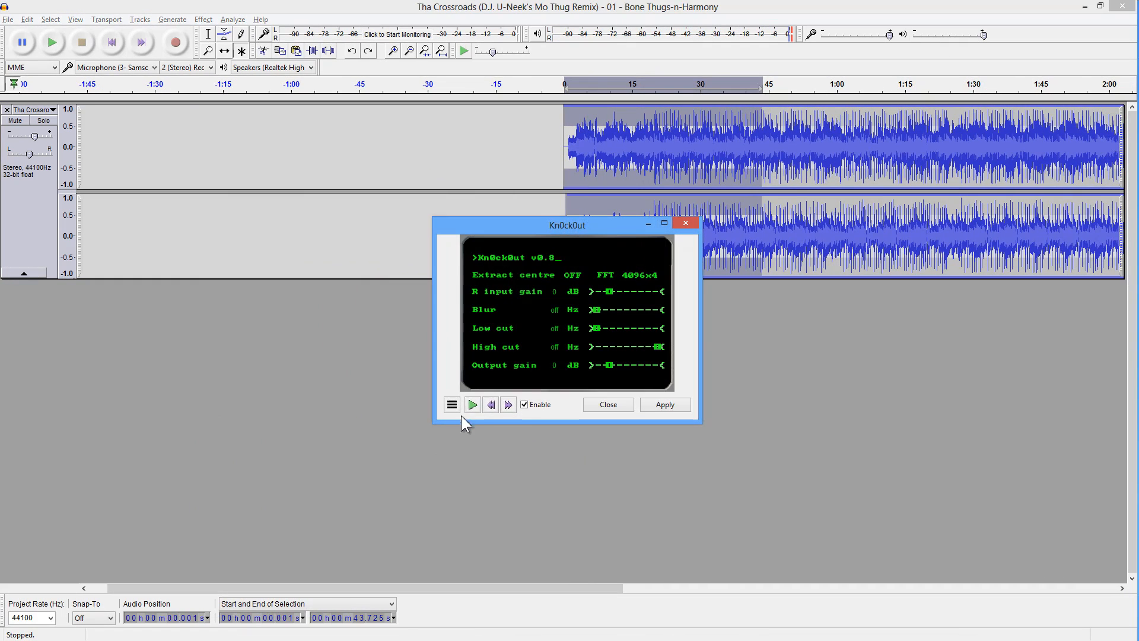
pyautogui.click(473, 405)
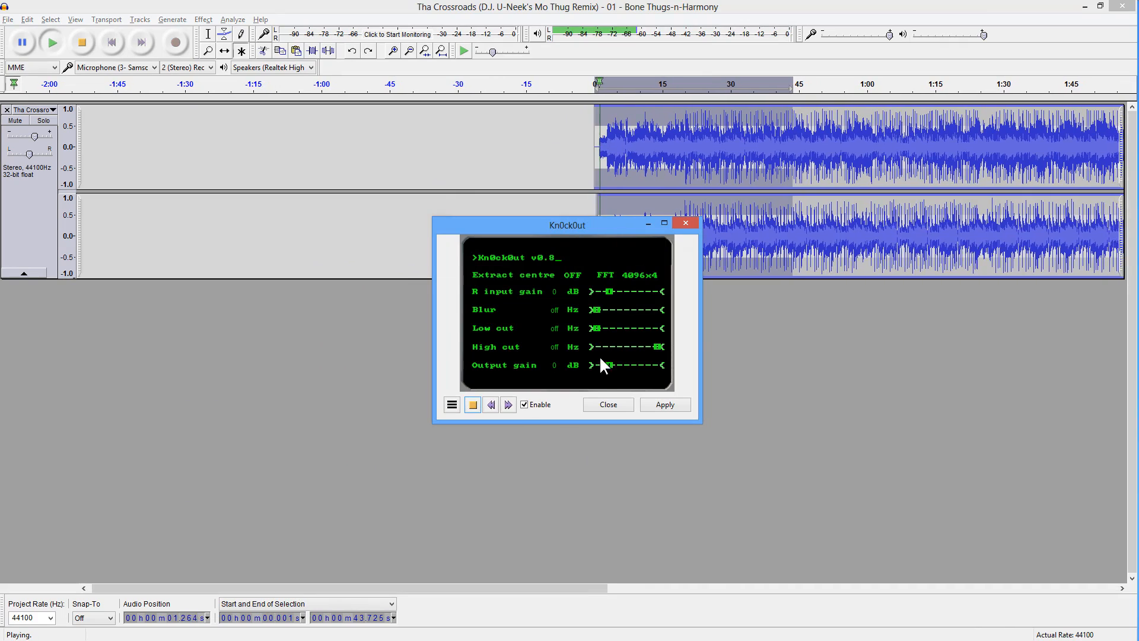
pyautogui.click(473, 405)
pyautogui.click(679, 405)
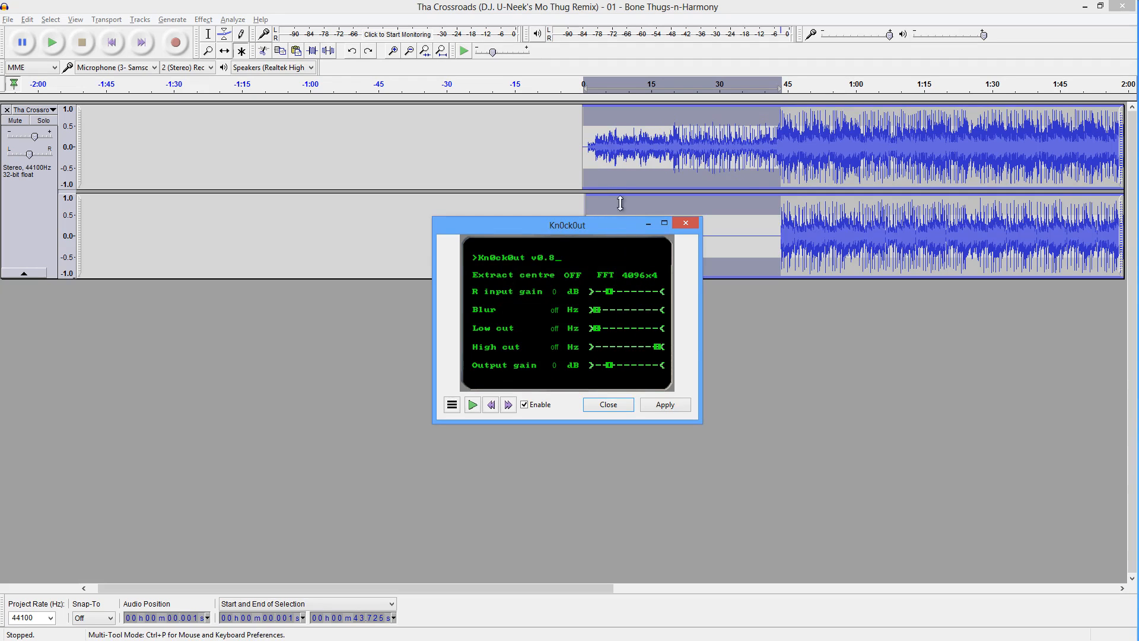
# Step: Listen briefly to the processed opening section, close the effect and undo the applied Kn0ck0ut
pyautogui.click(472, 404)
pyautogui.click(537, 404)
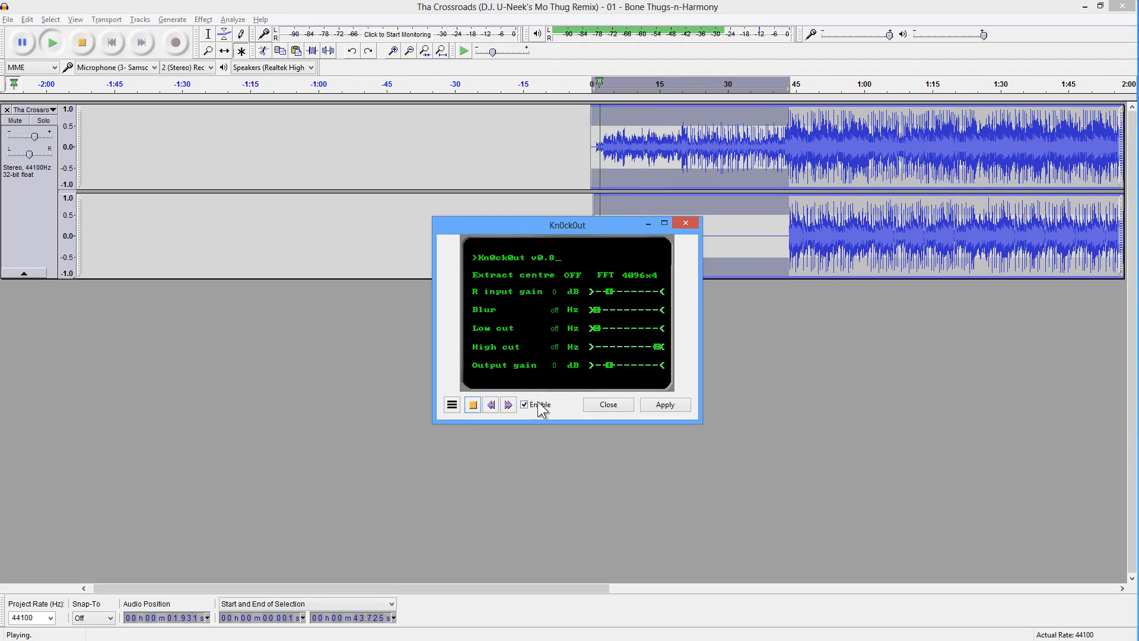
pyautogui.click(612, 406)
pyautogui.click(82, 43)
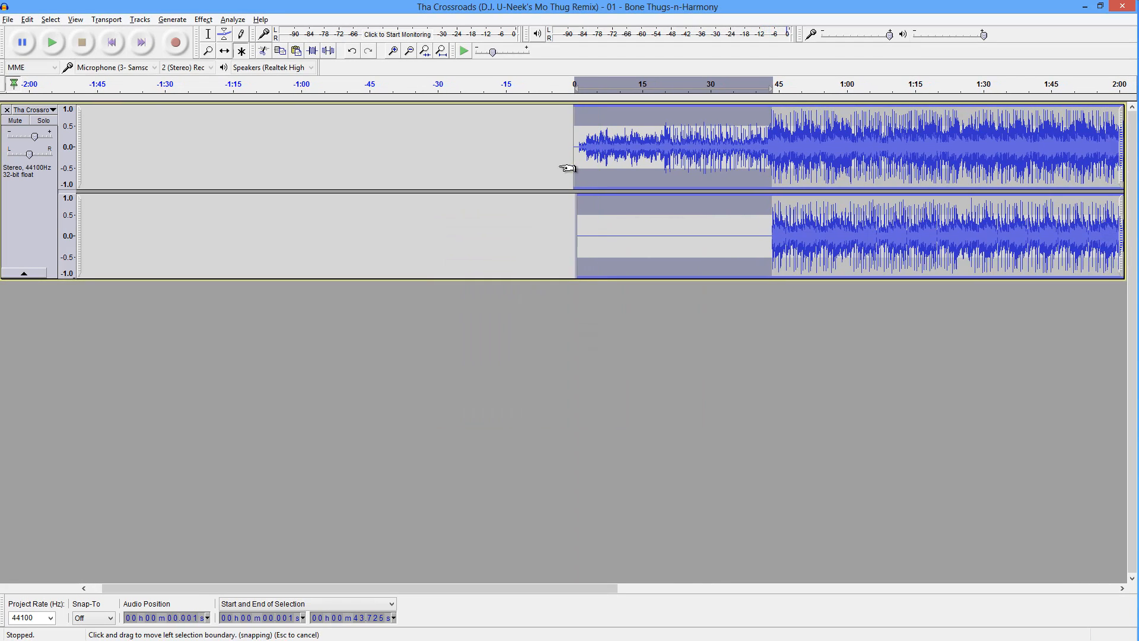
pyautogui.click(28, 20)
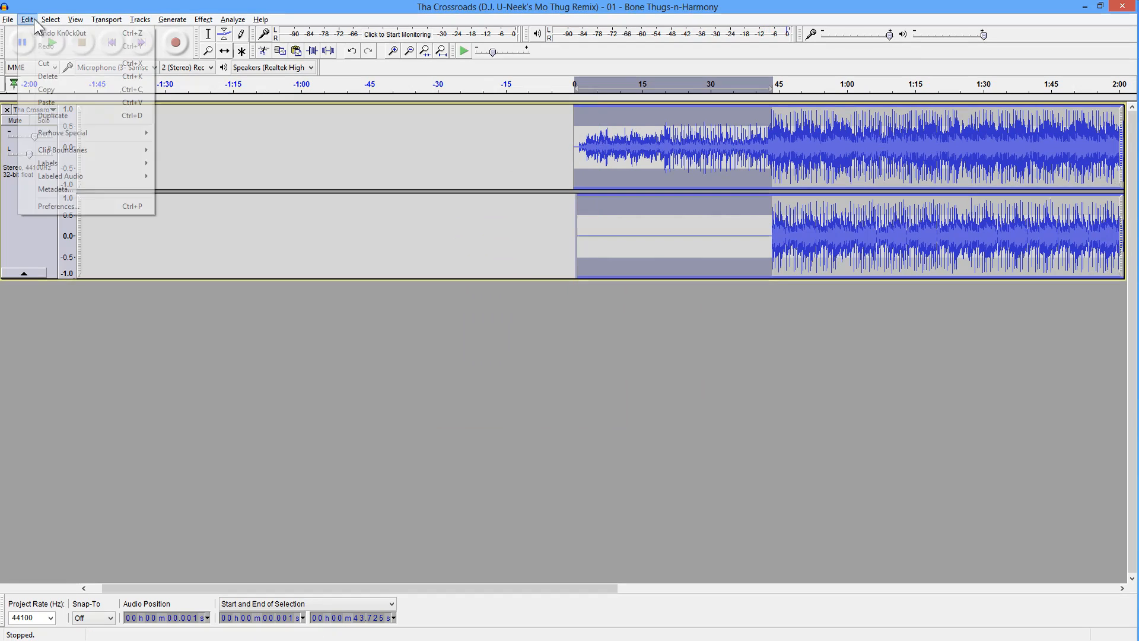
pyautogui.click(38, 34)
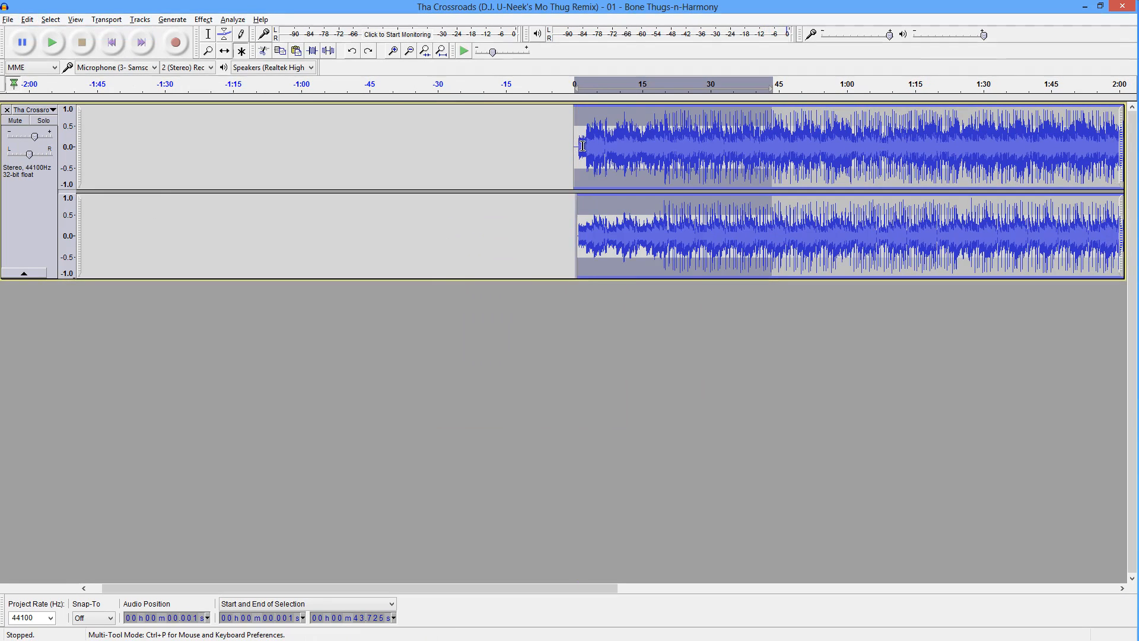
# Step: Zoom in on the song's opening seconds, play briefly from about 2.7 seconds and examine how the two channels line up
pyautogui.click(596, 149)
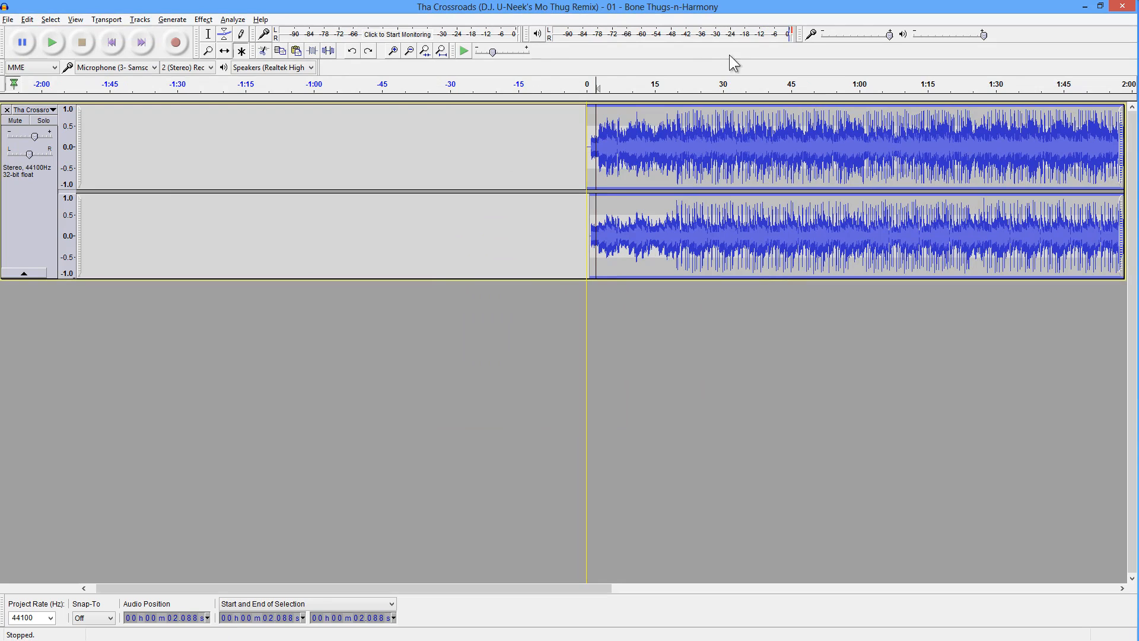
pyautogui.click(393, 50)
pyautogui.click(393, 51)
pyautogui.click(393, 51)
pyautogui.click(397, 50)
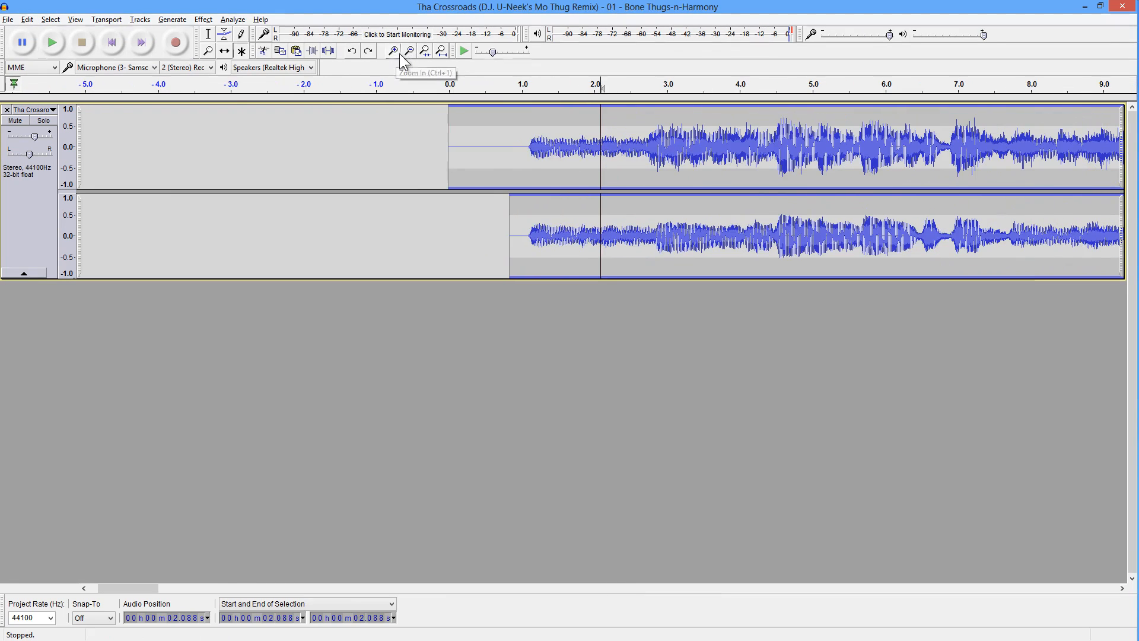
pyautogui.click(642, 147)
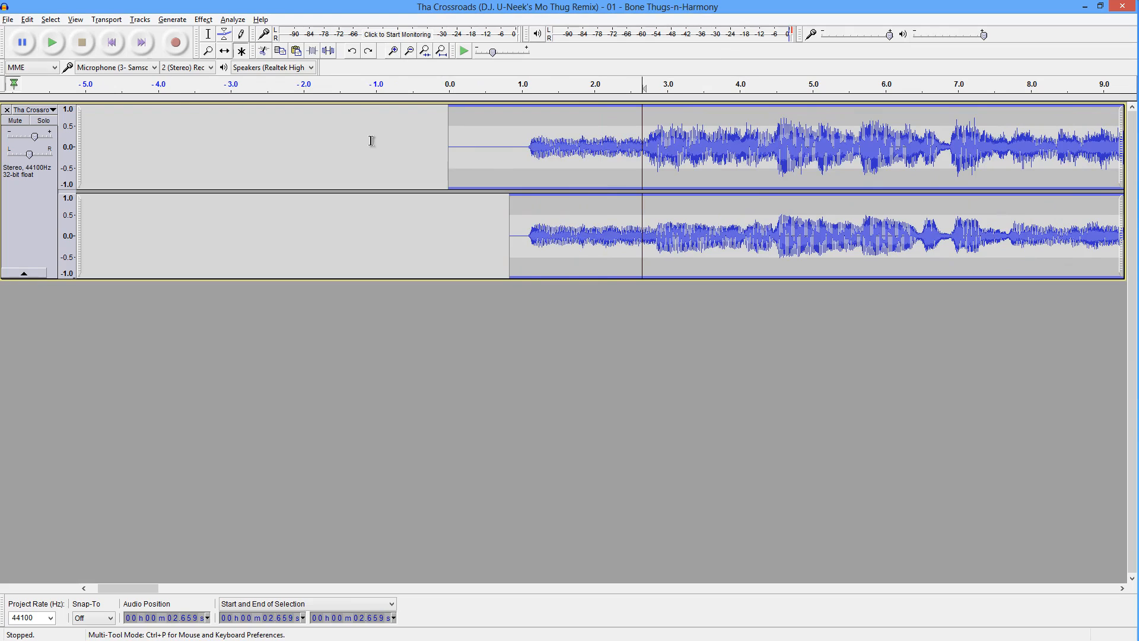
pyautogui.click(60, 43)
pyautogui.click(80, 43)
pyautogui.click(553, 155)
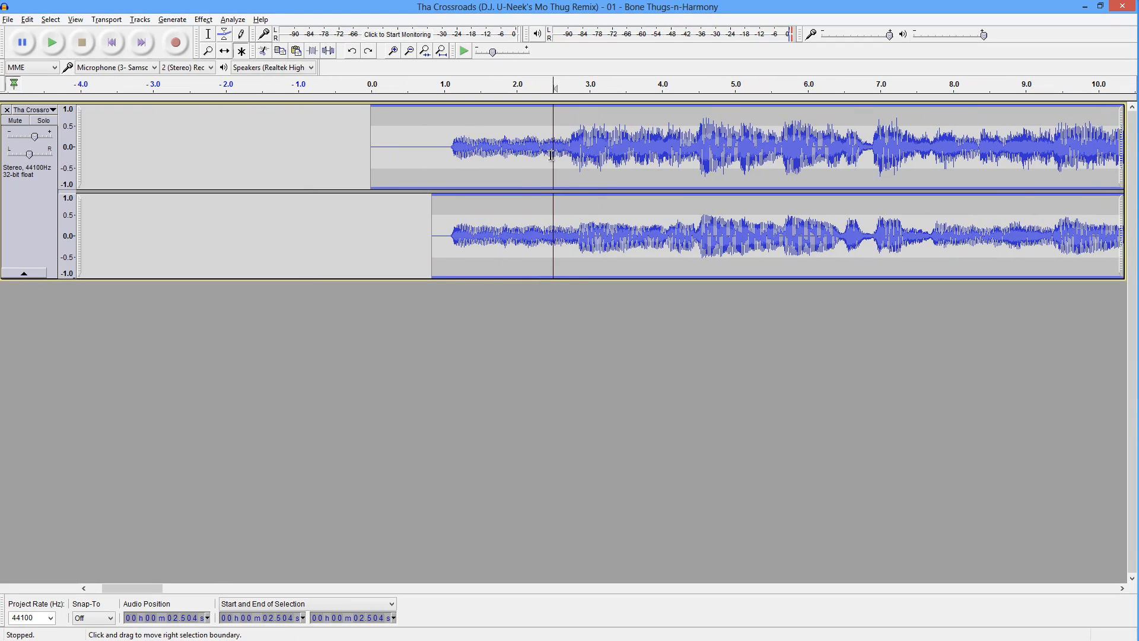
pyautogui.click(525, 153)
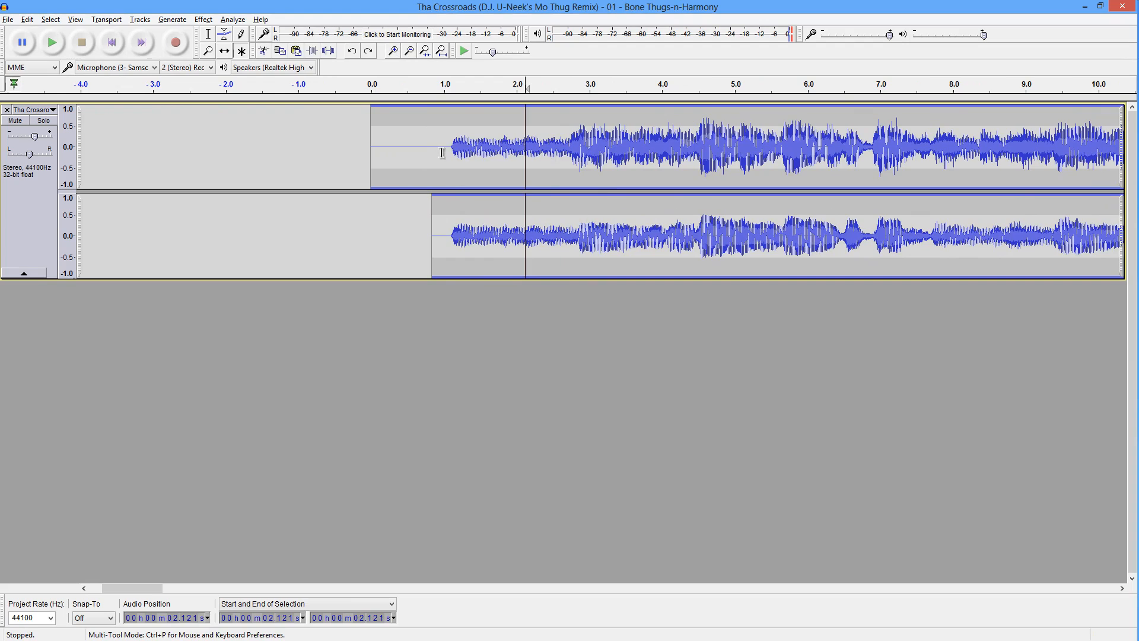
# Step: Select the opening from about 1.0 to 2.6 seconds in both channels and play it
pyautogui.moveTo(444, 153); pyautogui.dragTo(560, 155)
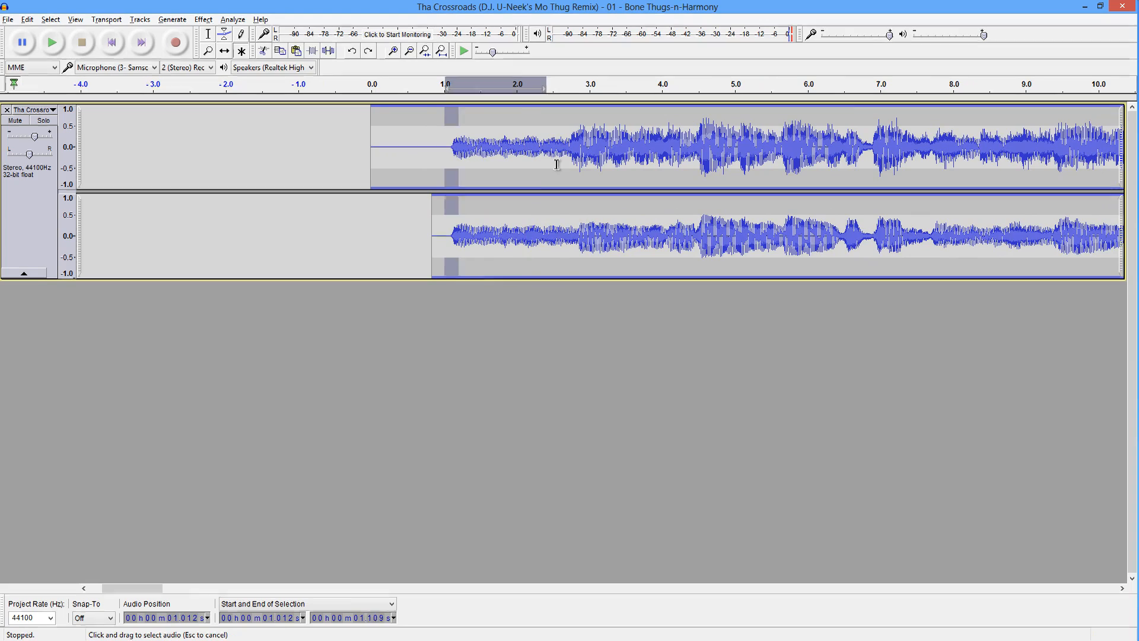
pyautogui.click(51, 42)
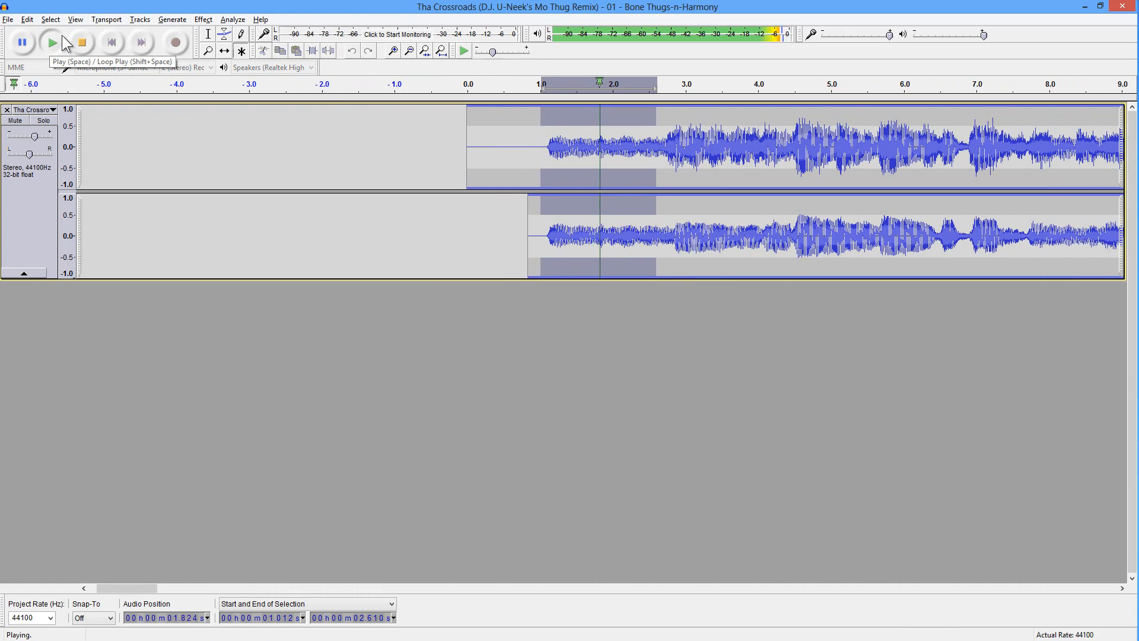
pyautogui.click(594, 145)
# Step: Select the song from about 2.5 to 45.2 seconds across both channels
pyautogui.click(590, 145)
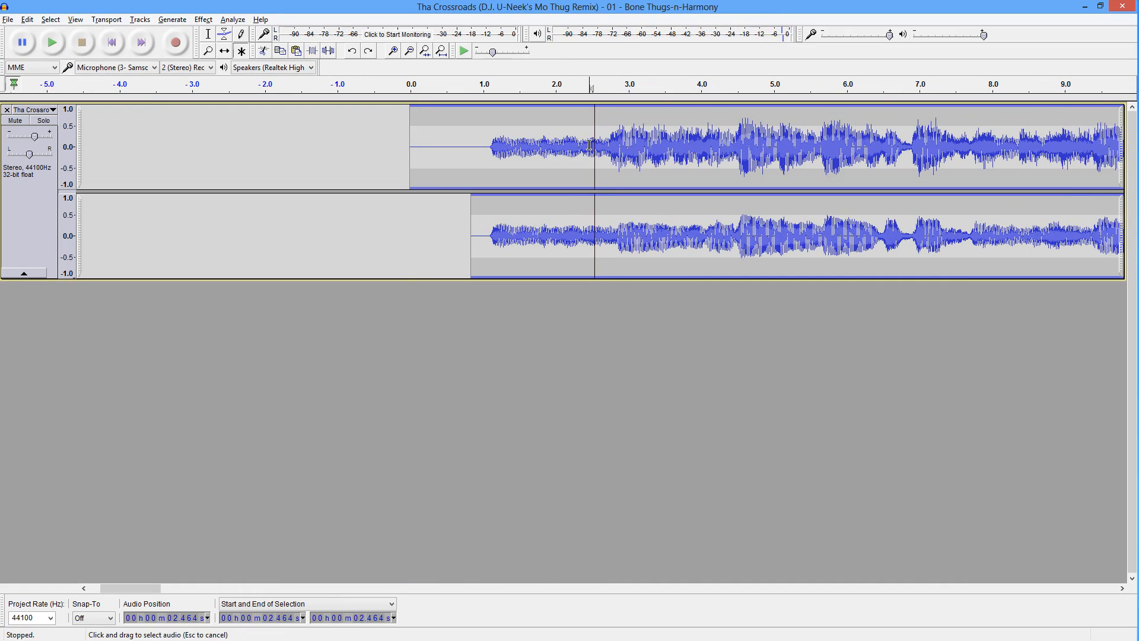
pyautogui.click(410, 51)
pyautogui.click(410, 51)
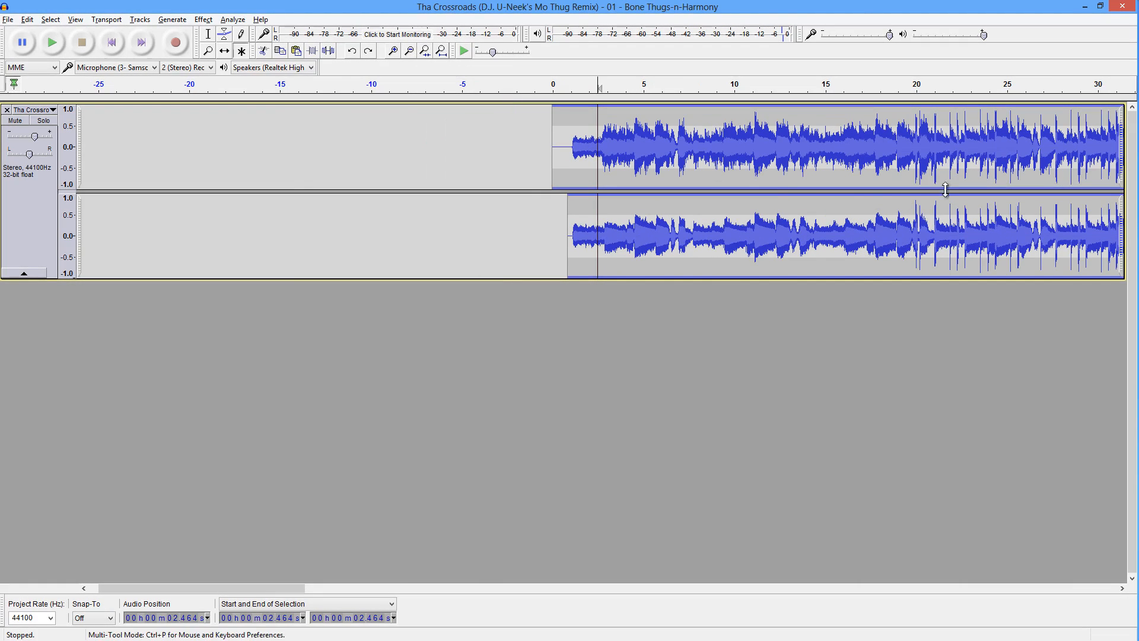
pyautogui.click(409, 51)
pyautogui.keyDown('shift'); pyautogui.click(987, 155); pyautogui.keyUp('shift')
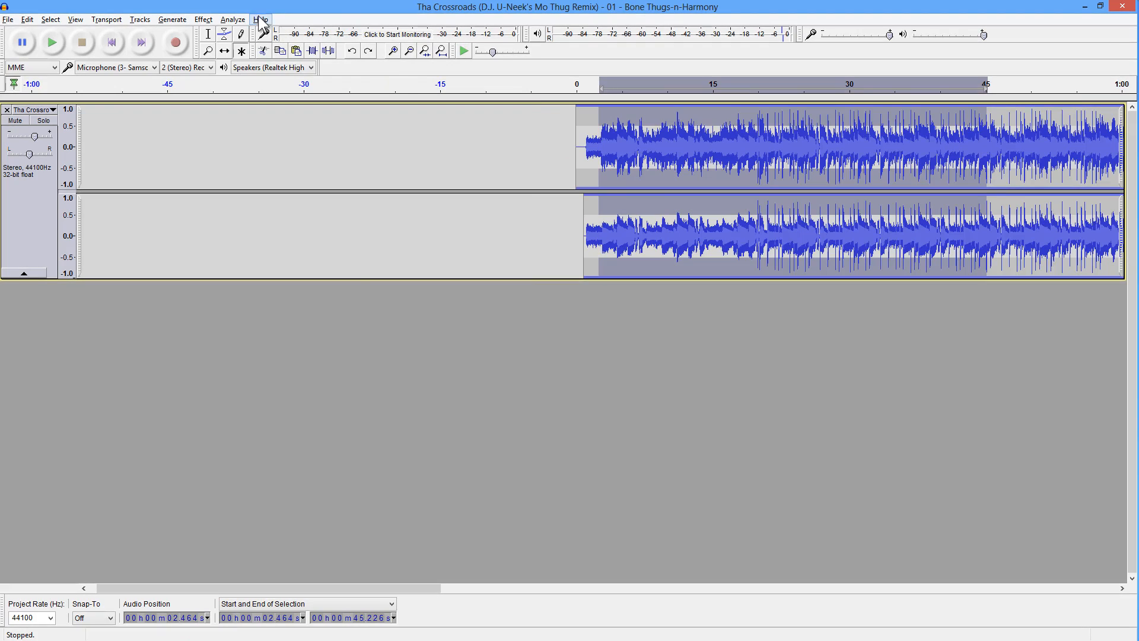
# Step: Apply Kn0ck0ut with its default settings to the selected section and close the effect
pyautogui.click(203, 19)
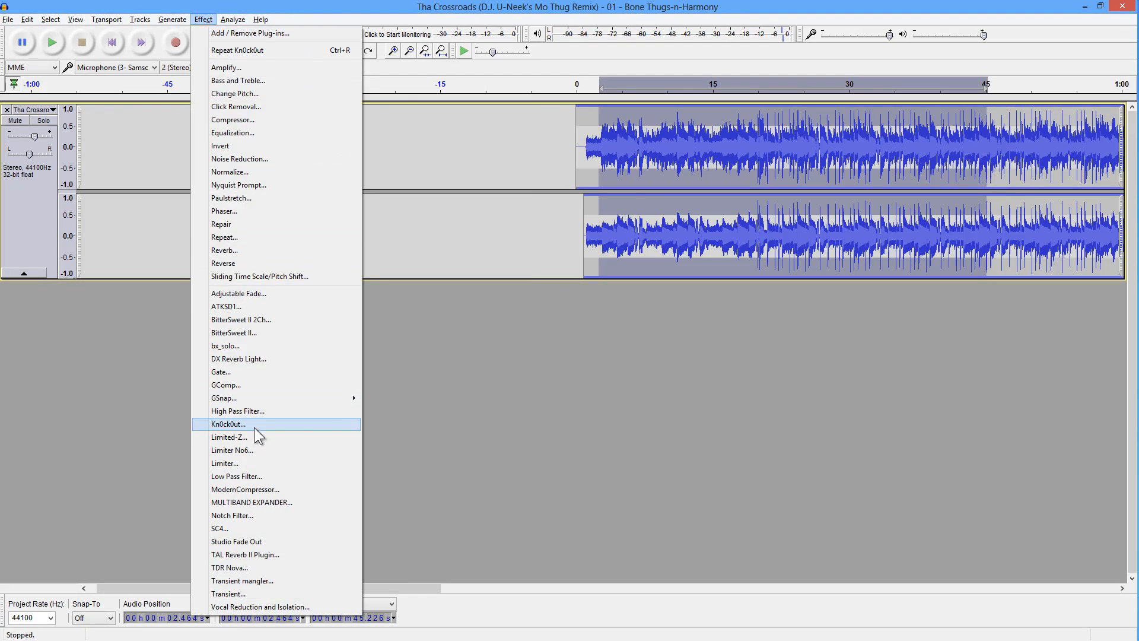
pyautogui.click(322, 423)
pyautogui.press('Return')
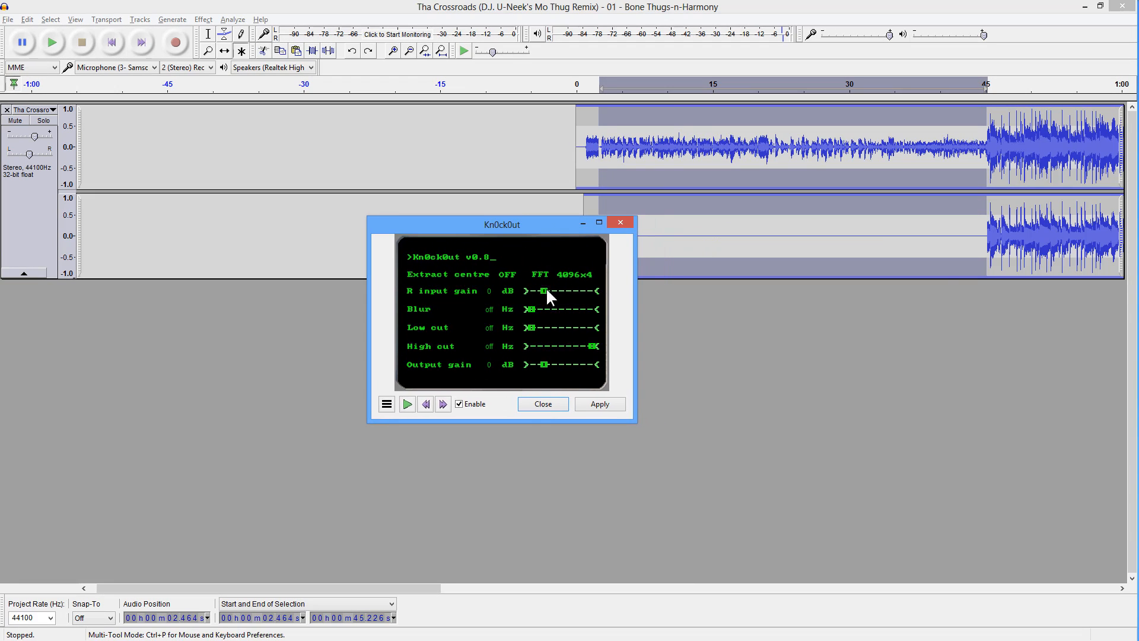
pyautogui.click(546, 407)
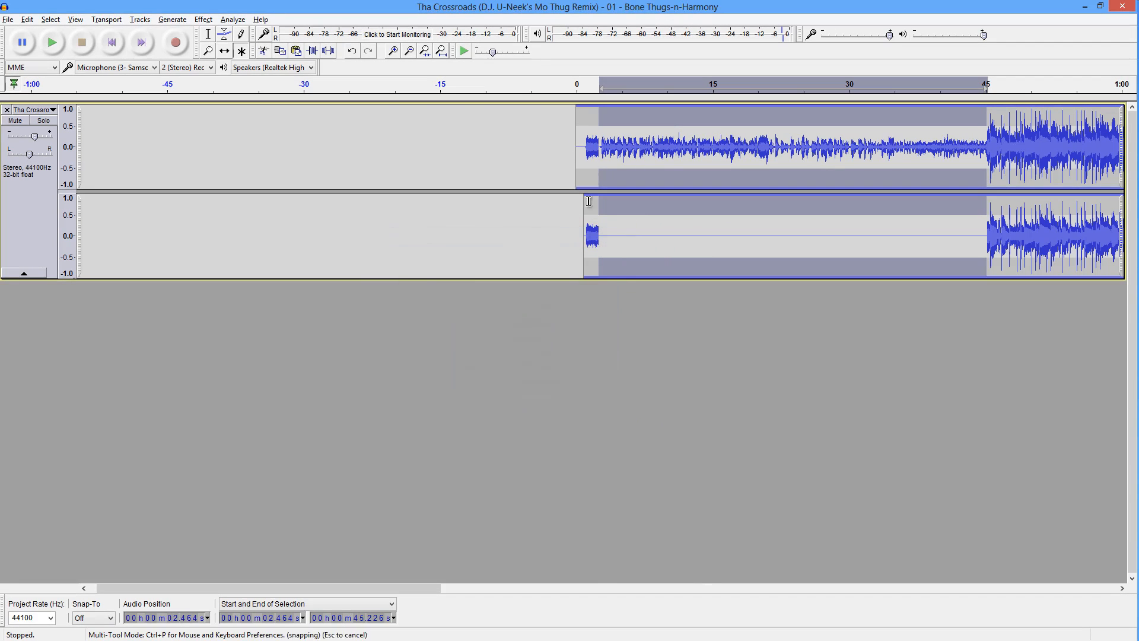
# Step: Play the processed audio from about 2.6 seconds and raise the track gain to +12 dB during playback
pyautogui.moveTo(600, 150); pyautogui.dragTo(577, 156)
pyautogui.click(594, 151)
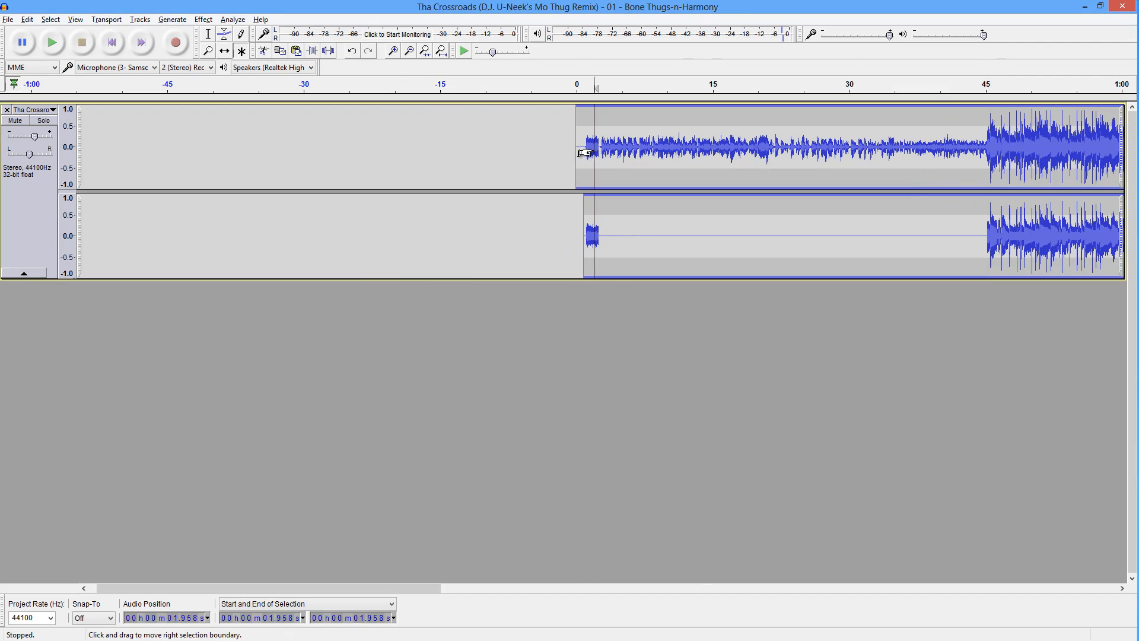
pyautogui.click(601, 152)
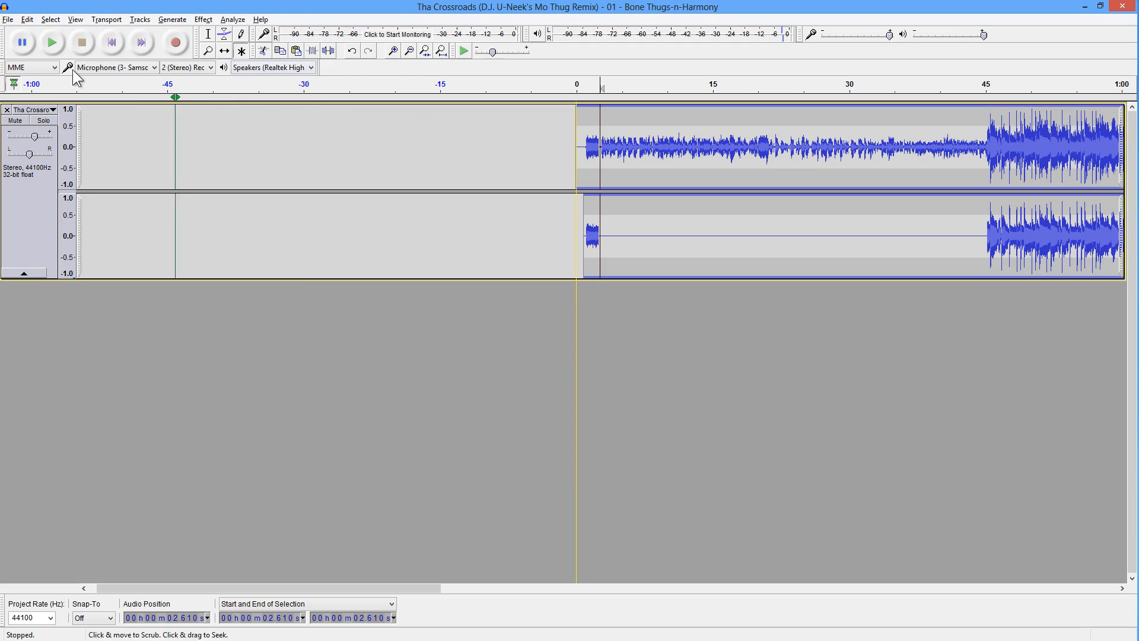
pyautogui.click(53, 42)
pyautogui.moveTo(37, 134); pyautogui.dragTo(42, 137)
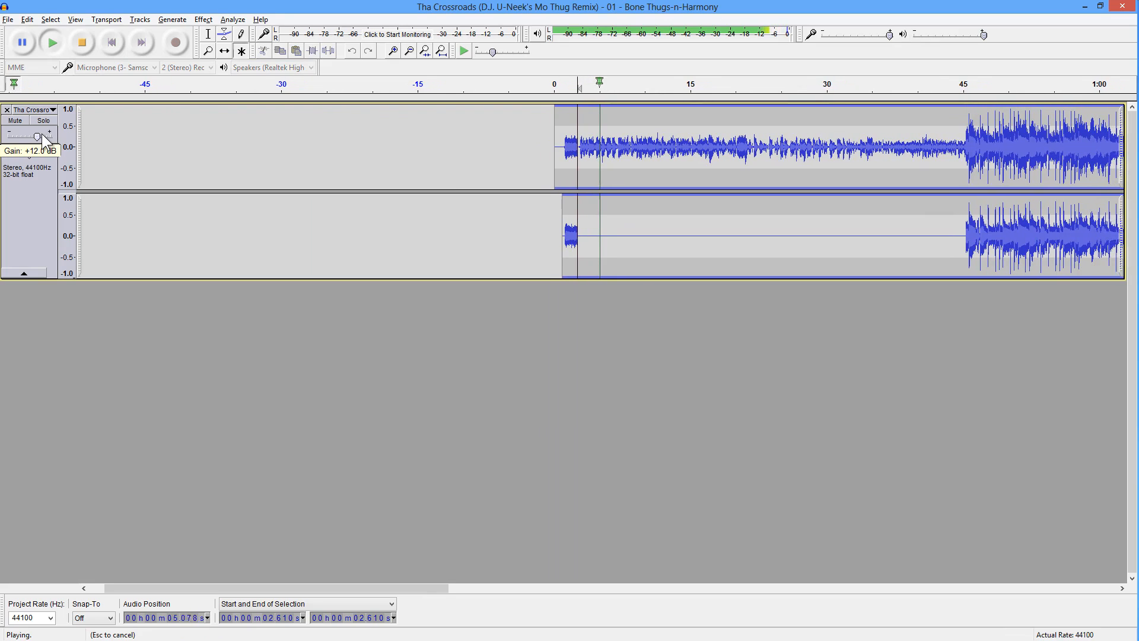
pyautogui.click(84, 44)
# Step: Play the processed section from about 38.2 seconds twice and examine the whole song's waveform
pyautogui.click(869, 145)
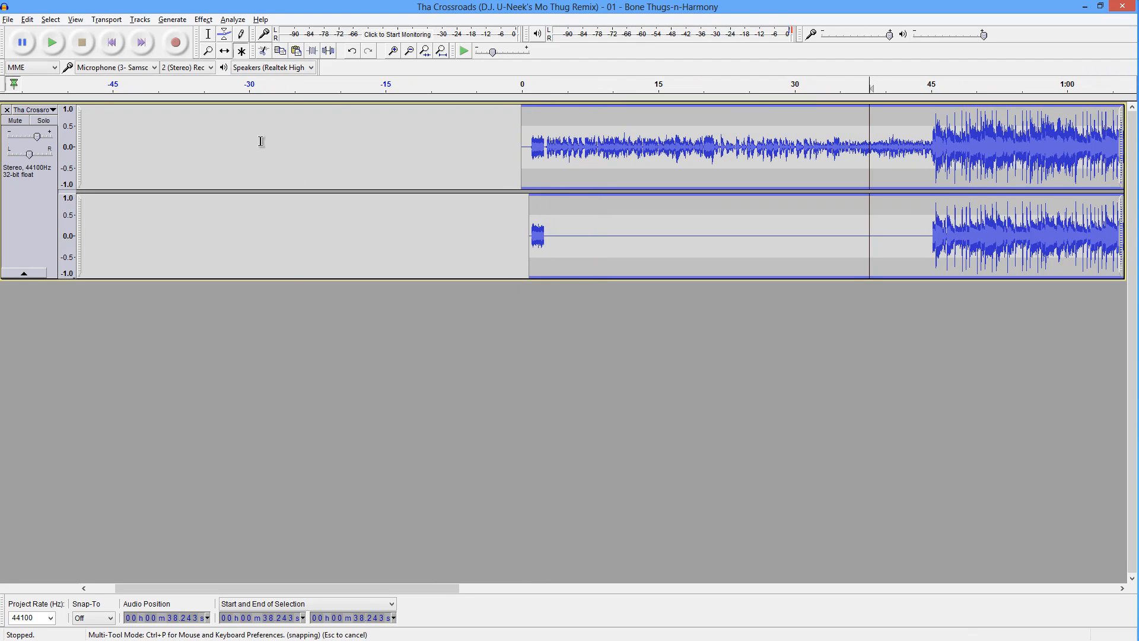
pyautogui.click(52, 43)
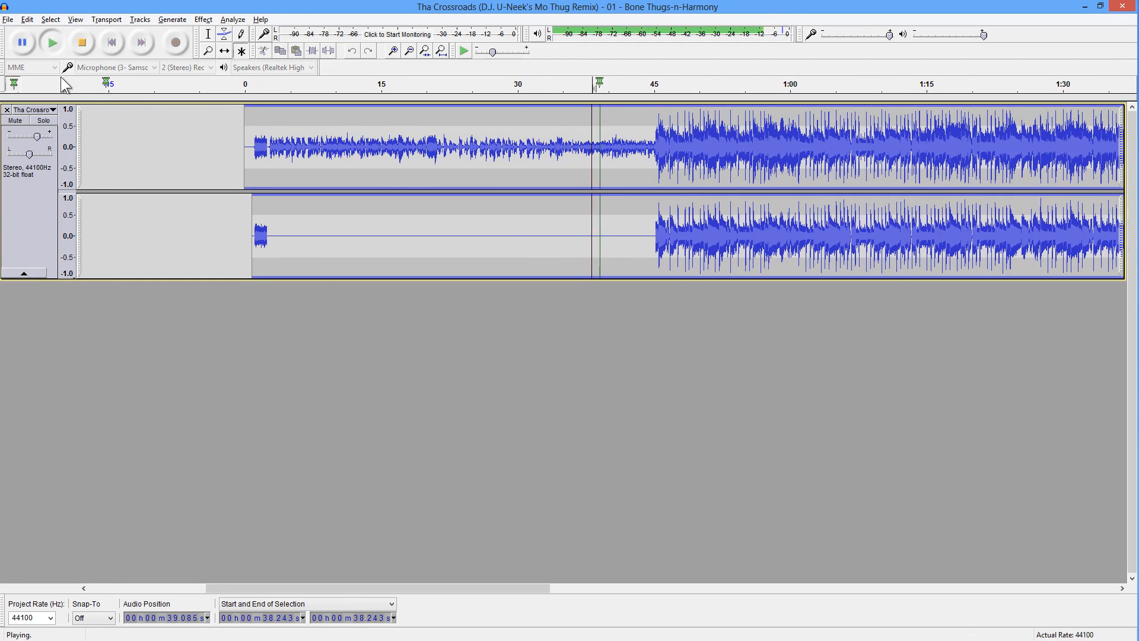
pyautogui.click(81, 44)
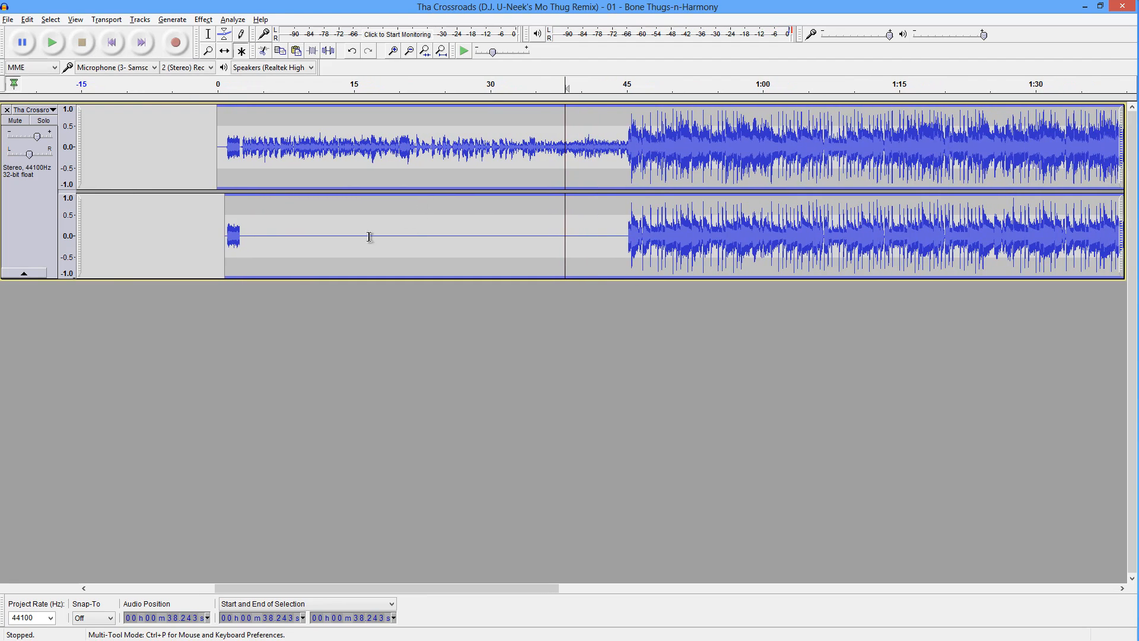
pyautogui.hotkey('ctrl', 'f')
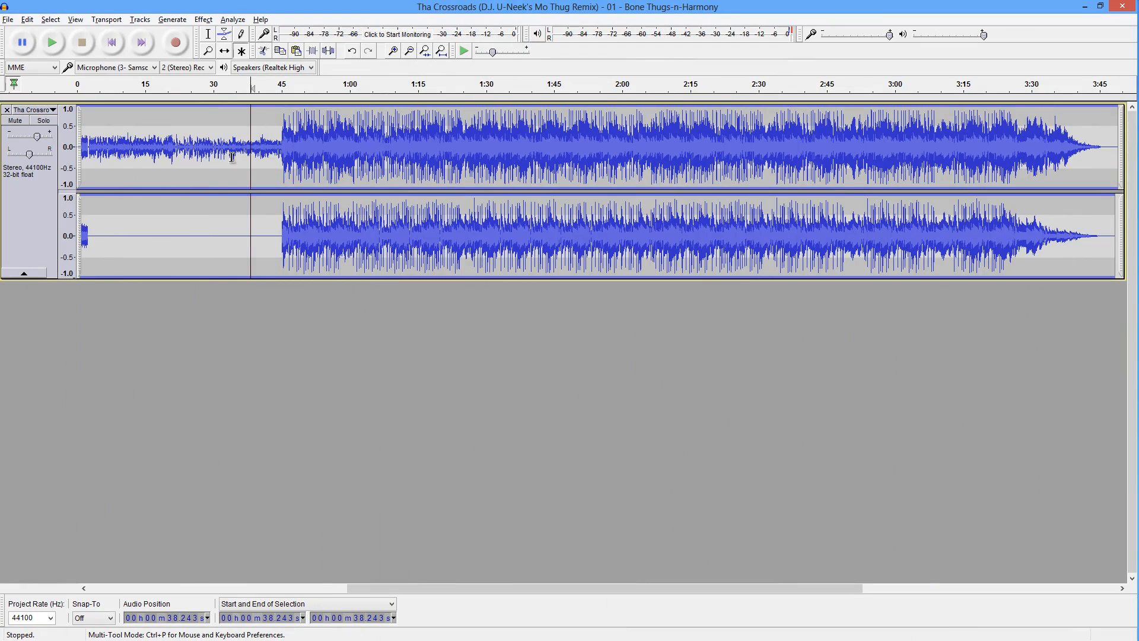
pyautogui.click(51, 43)
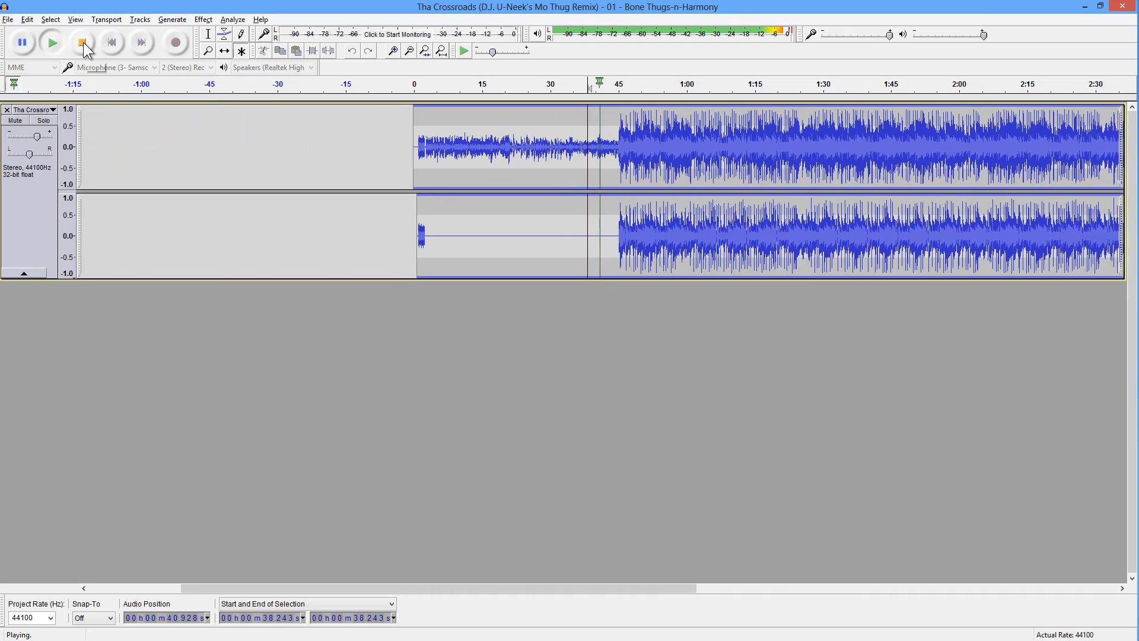
pyautogui.click(83, 41)
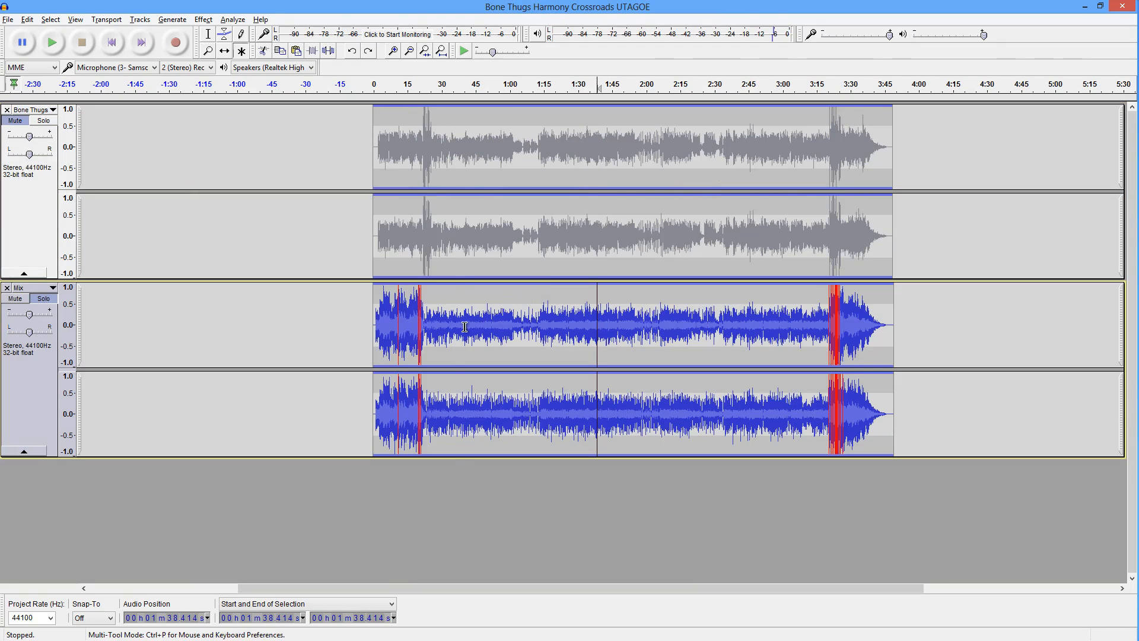
# Step: In the Bone Thugs Harmony Crossroads UTAGOE project, play the soloed Mix track from about 35.8 seconds, 8.4 seconds and 1:19.9
pyautogui.click(454, 327)
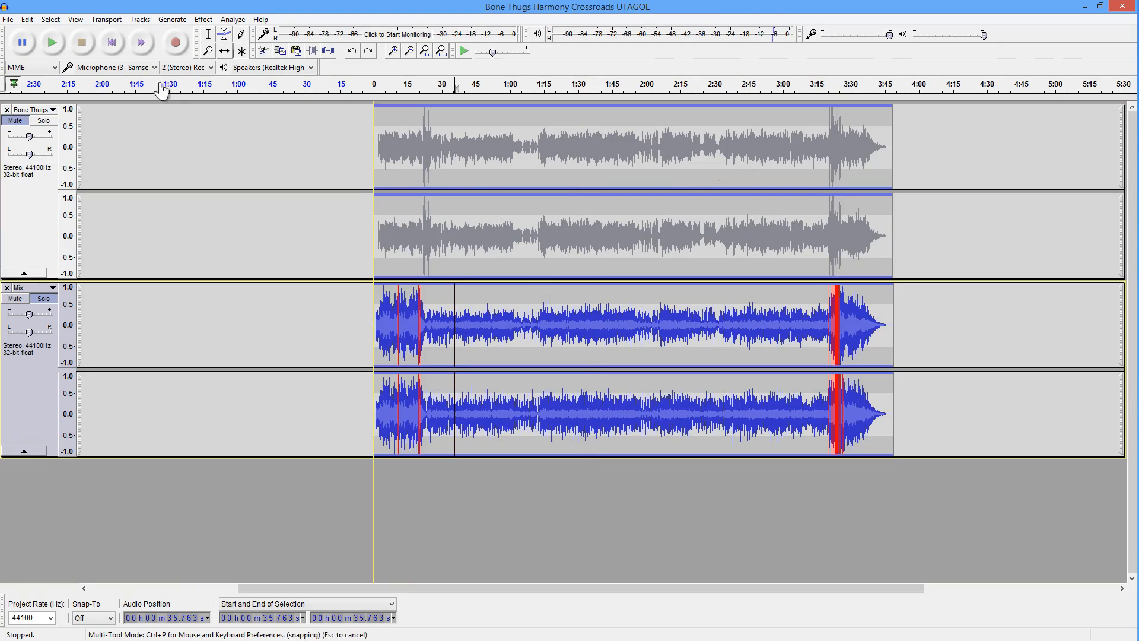
pyautogui.click(62, 47)
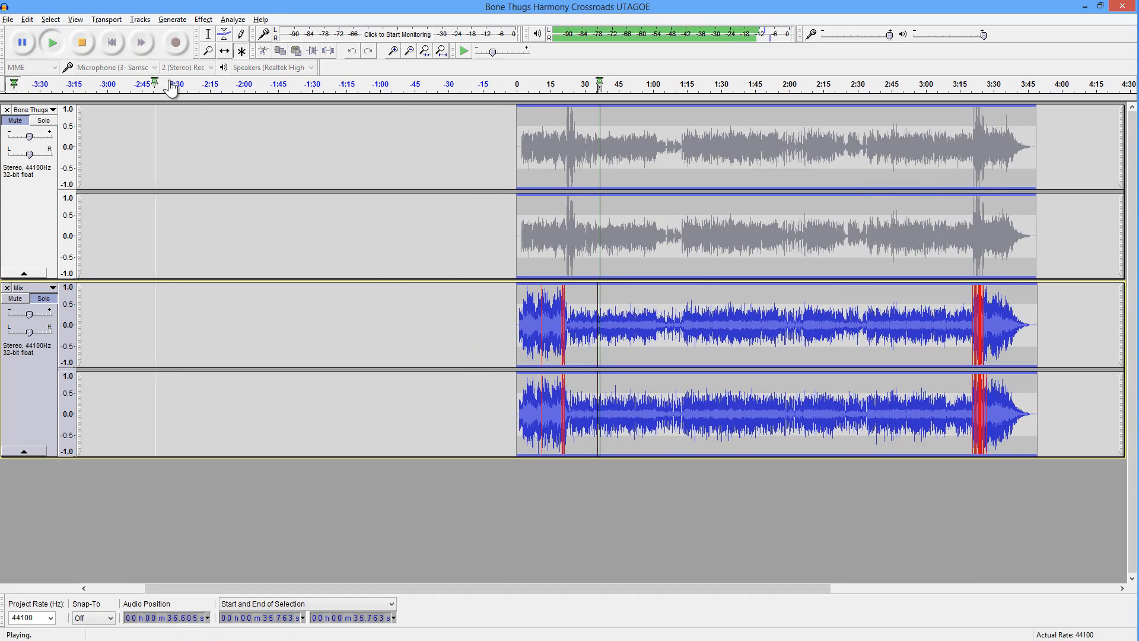
pyautogui.click(89, 39)
pyautogui.click(530, 337)
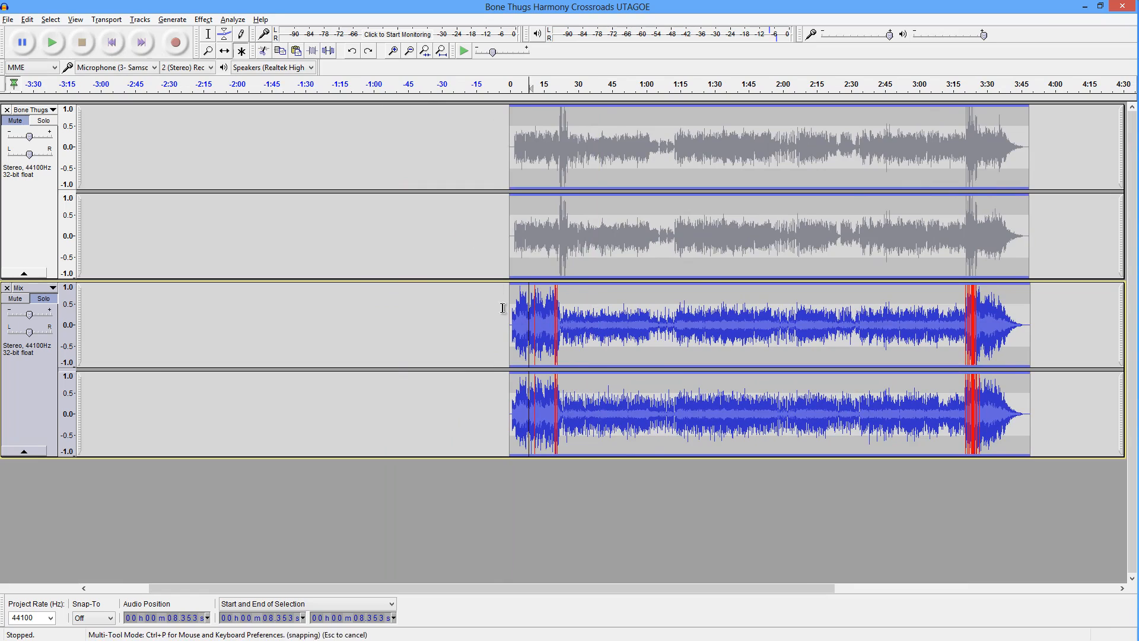
pyautogui.click(48, 42)
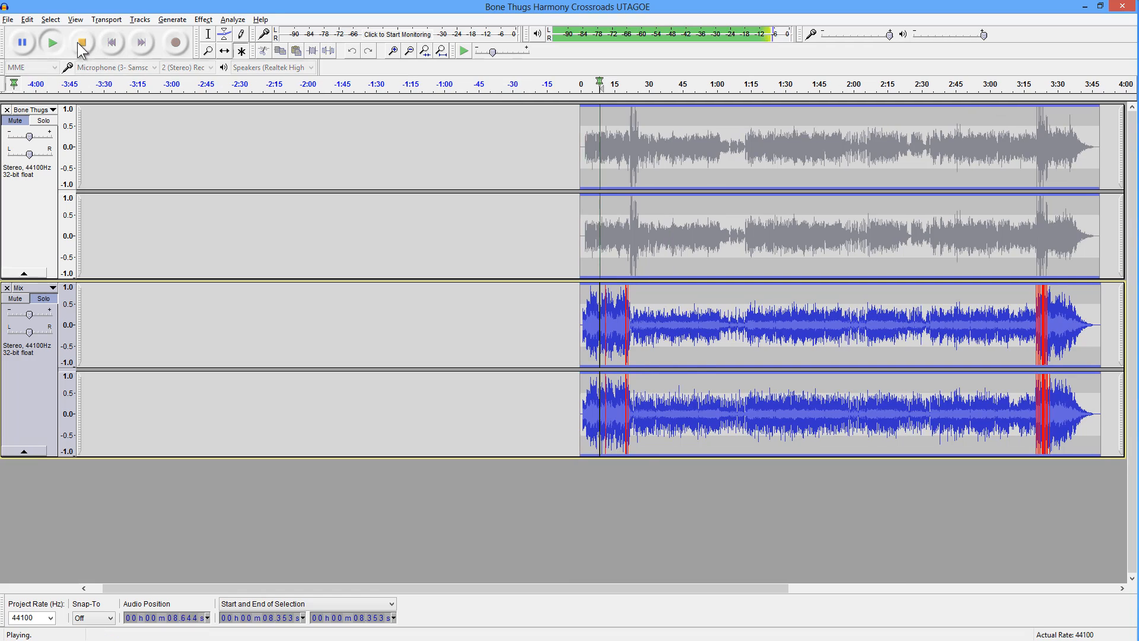
pyautogui.click(84, 44)
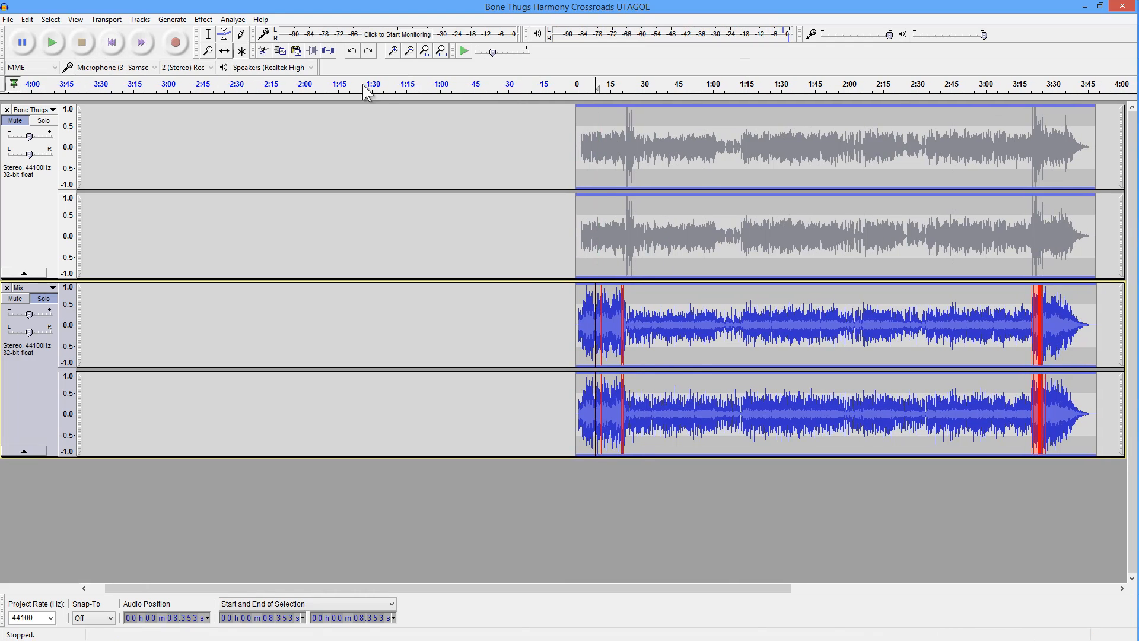
pyautogui.click(757, 308)
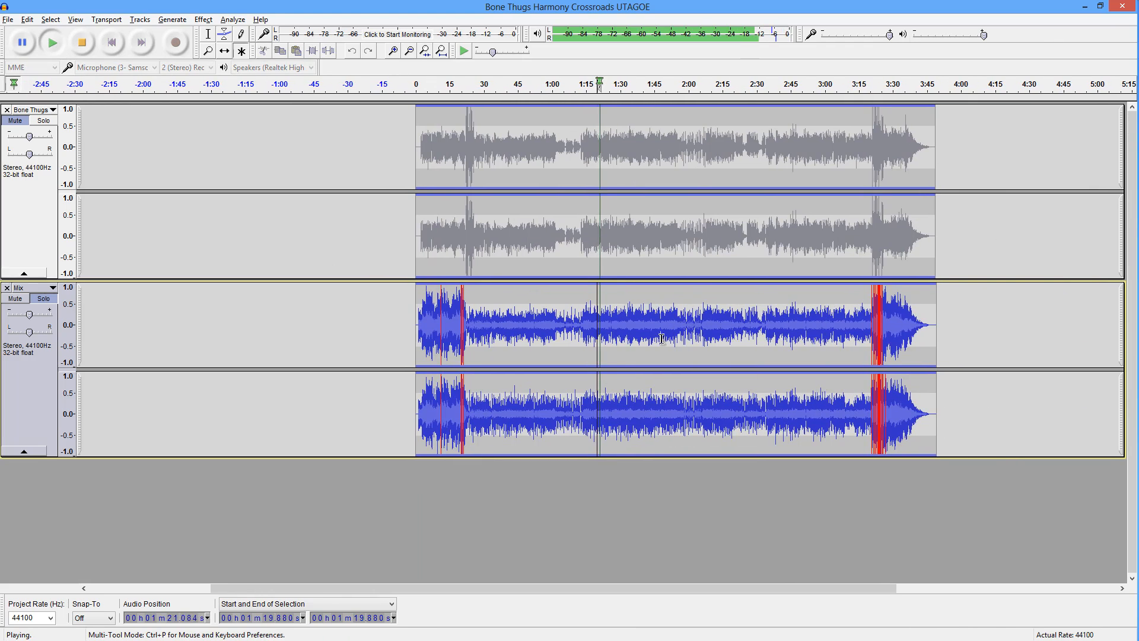
pyautogui.click(80, 41)
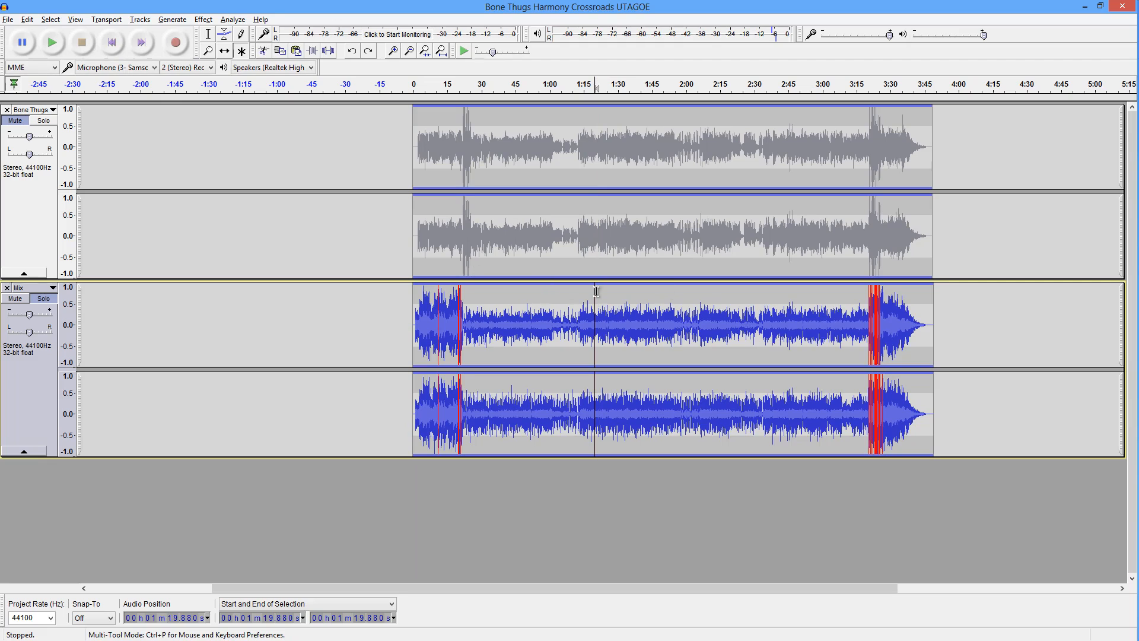
# Step: Solo the Bone Thugs track instead of the Mix and play it briefly from about 55.6 seconds
pyautogui.click(575, 147)
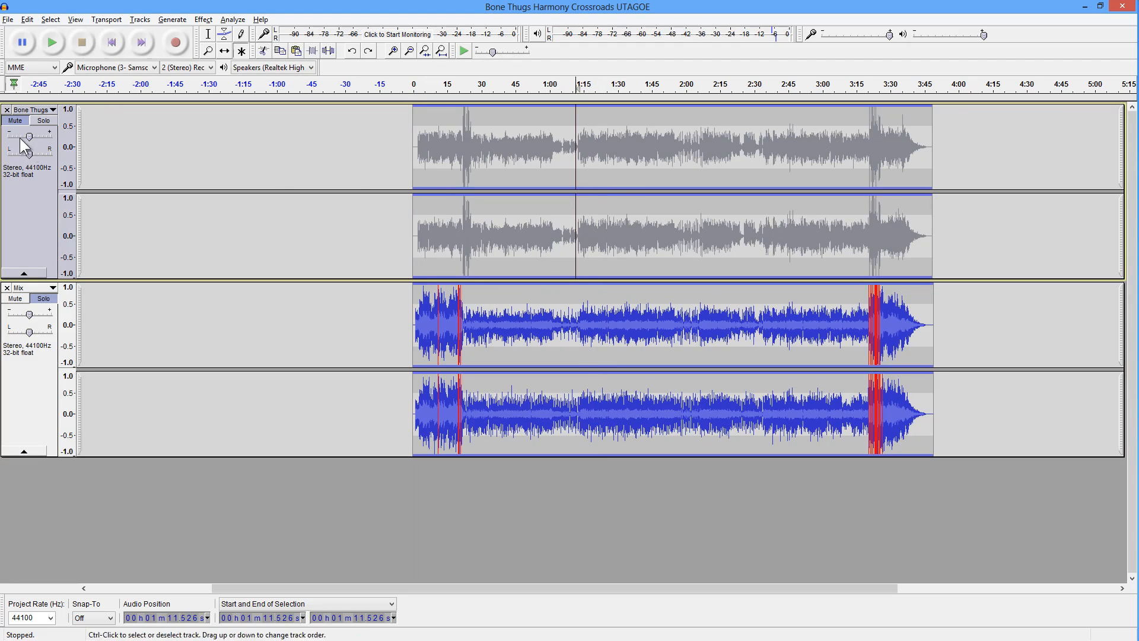
pyautogui.click(39, 121)
pyautogui.click(540, 138)
pyautogui.click(52, 43)
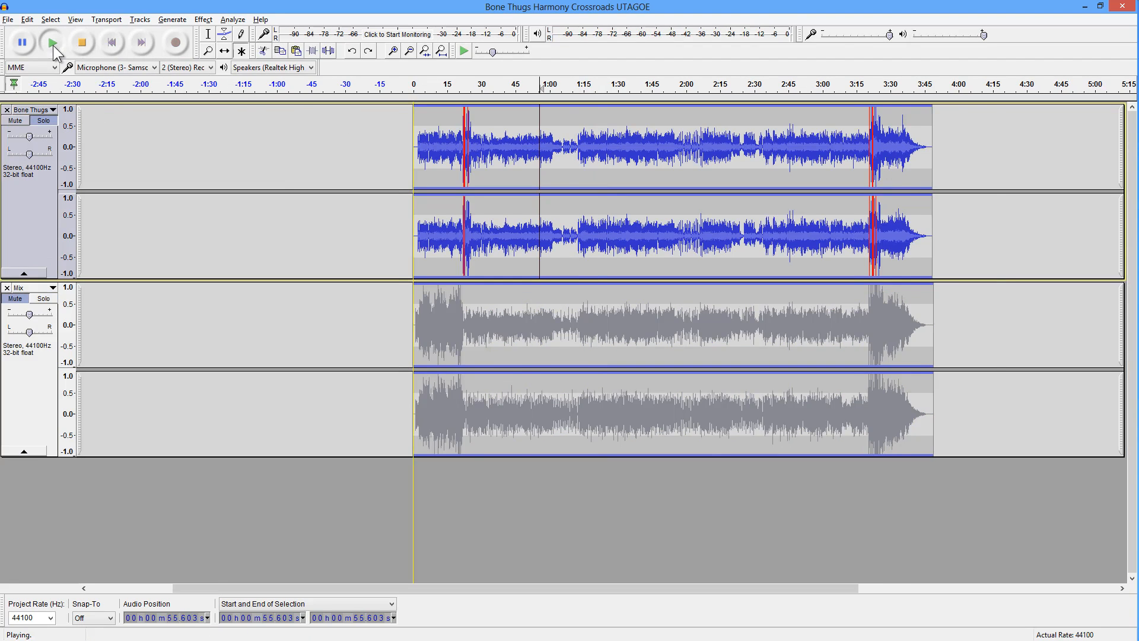
pyautogui.click(86, 44)
# Step: Examine the end of the Bone Thugs track, solo the Mix track again and compare both waveforms around 1:13 to 1:18
pyautogui.click(933, 149)
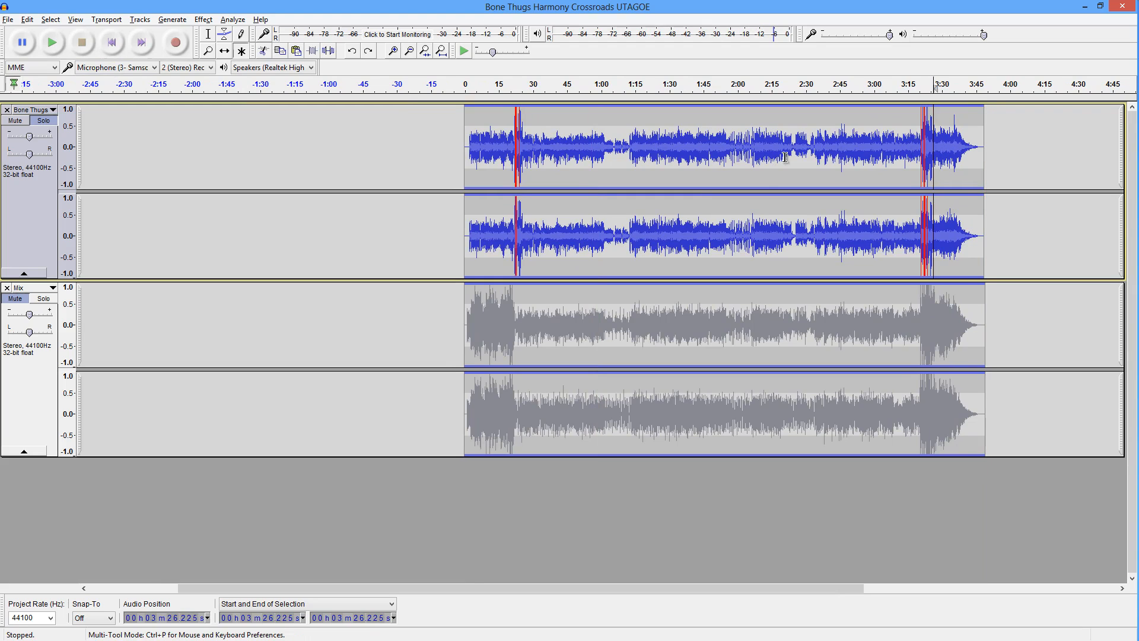
pyautogui.click(947, 147)
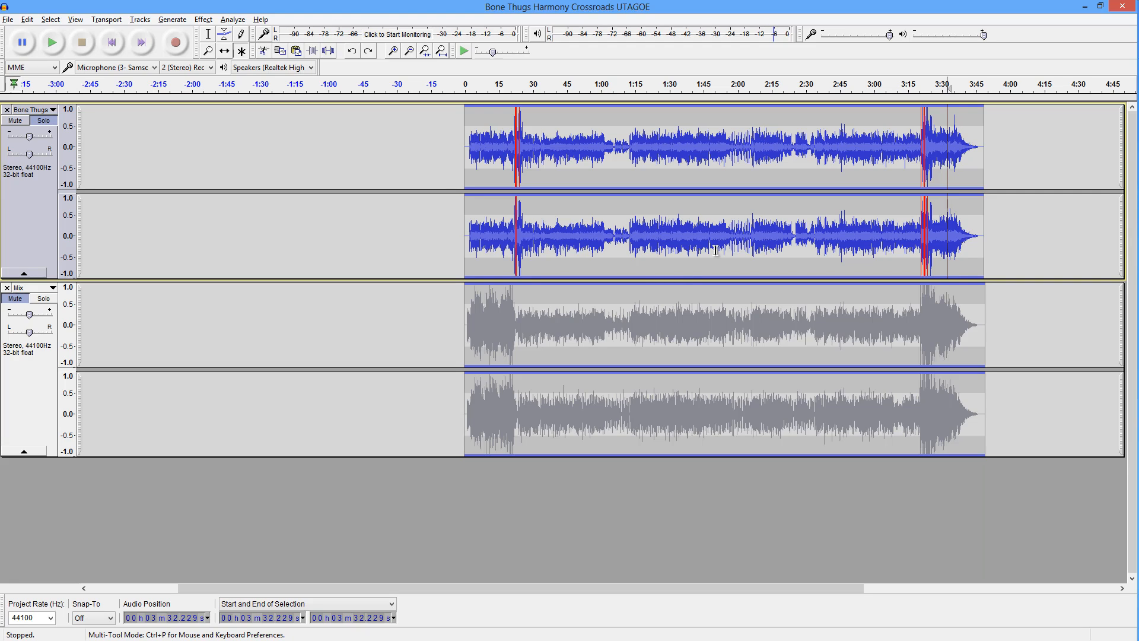
pyautogui.click(630, 341)
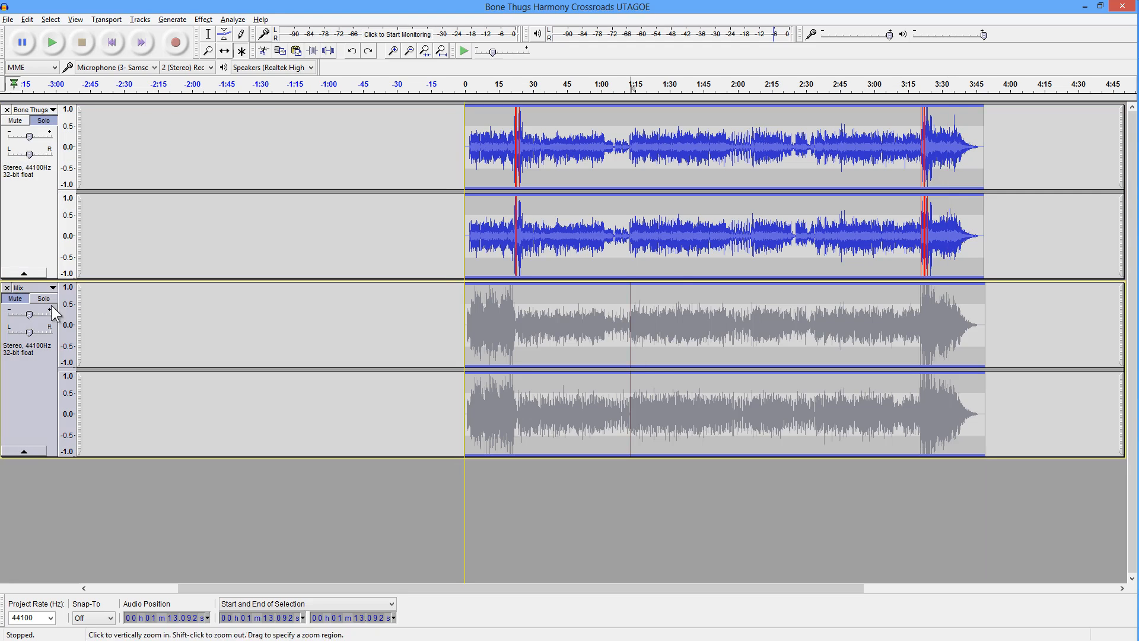
pyautogui.hotkey('shift', 's')
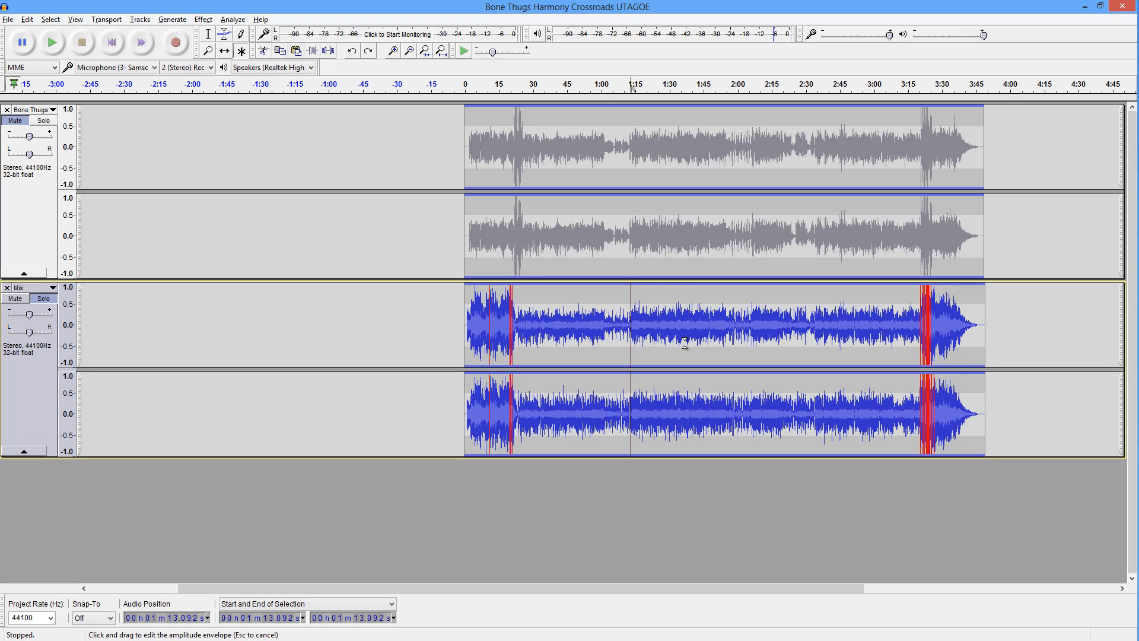
pyautogui.click(641, 153)
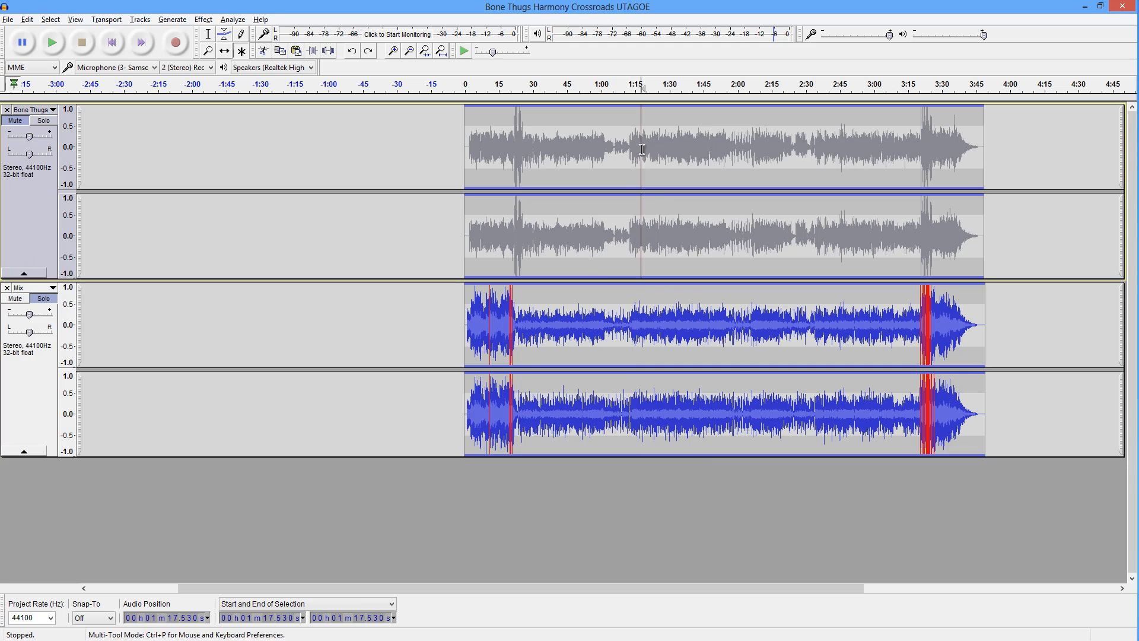